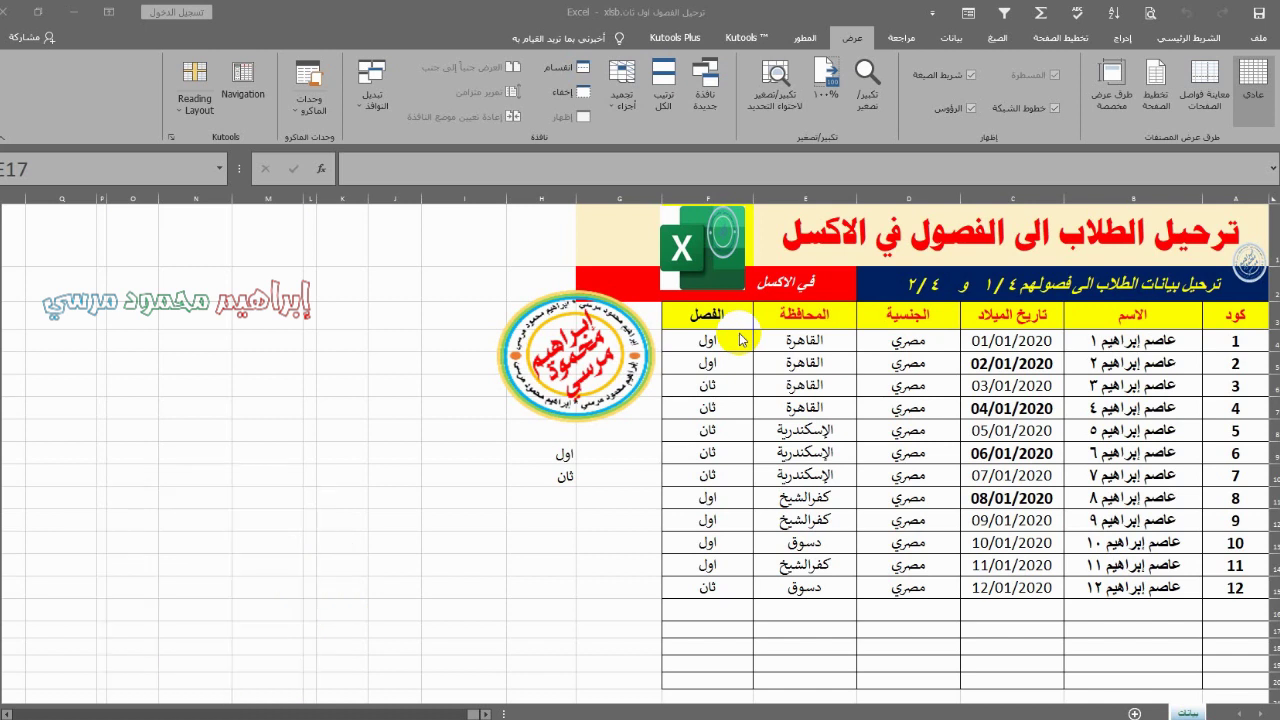
left_click(1137, 609)
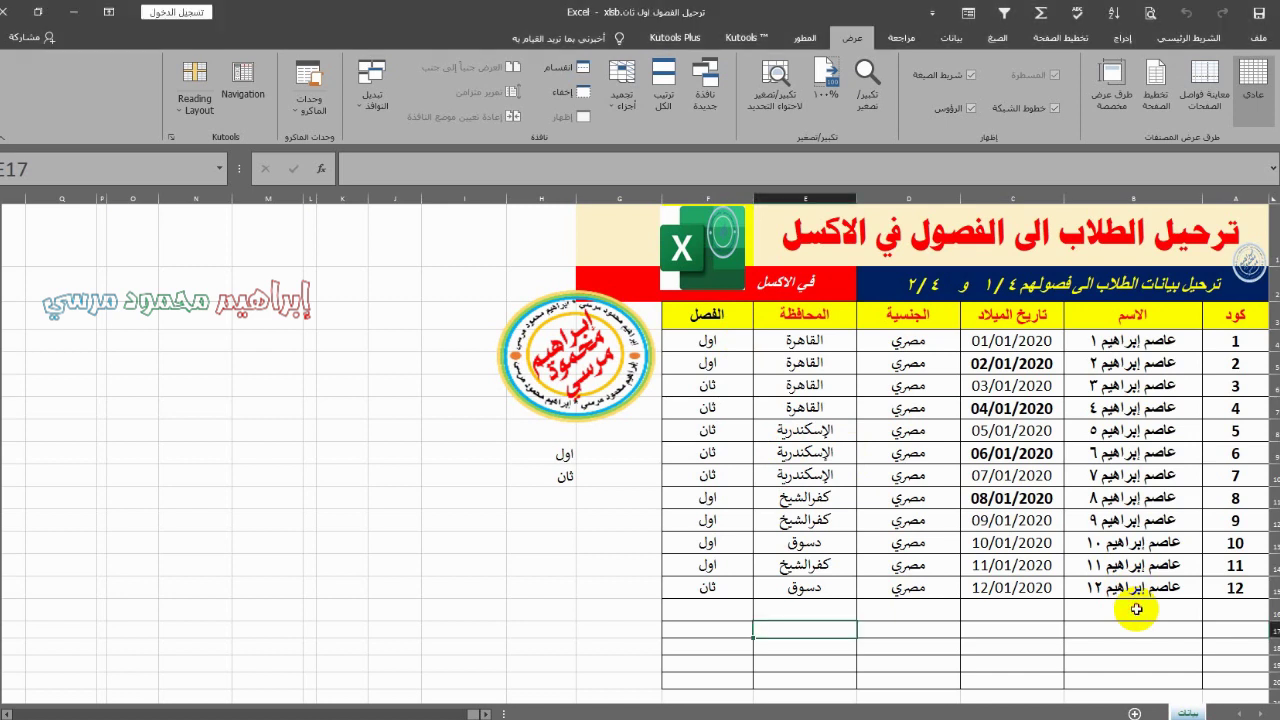
left_click(726, 368)
left_click_drag(726, 368, 1010, 365)
left_click_drag(722, 387, 740, 517)
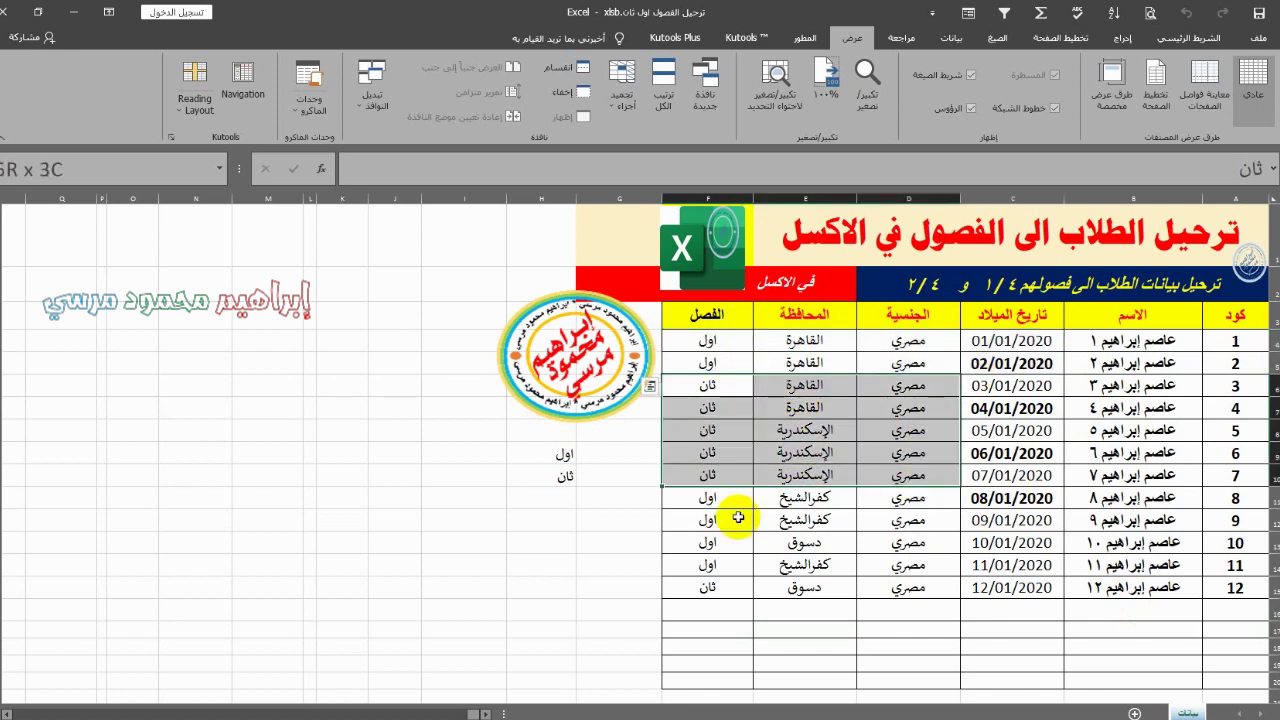
left_click(746, 508)
left_click_drag(800, 548, 846, 589)
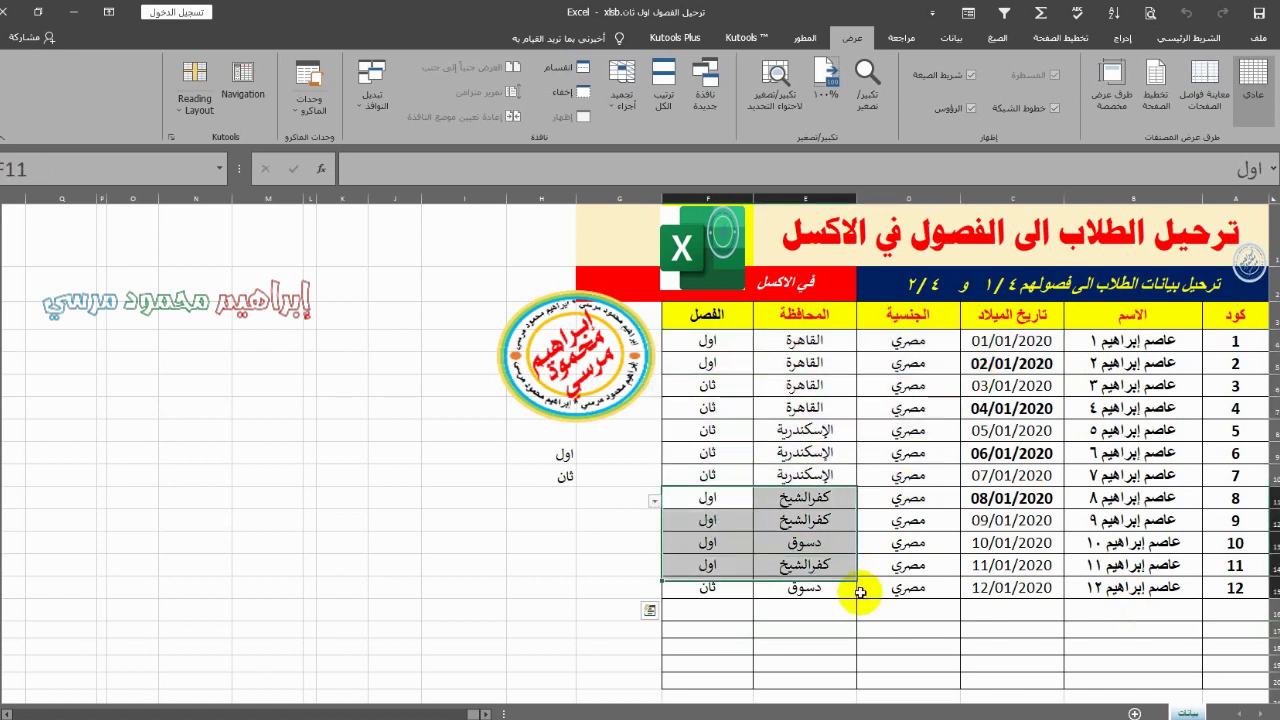
left_click(1028, 575)
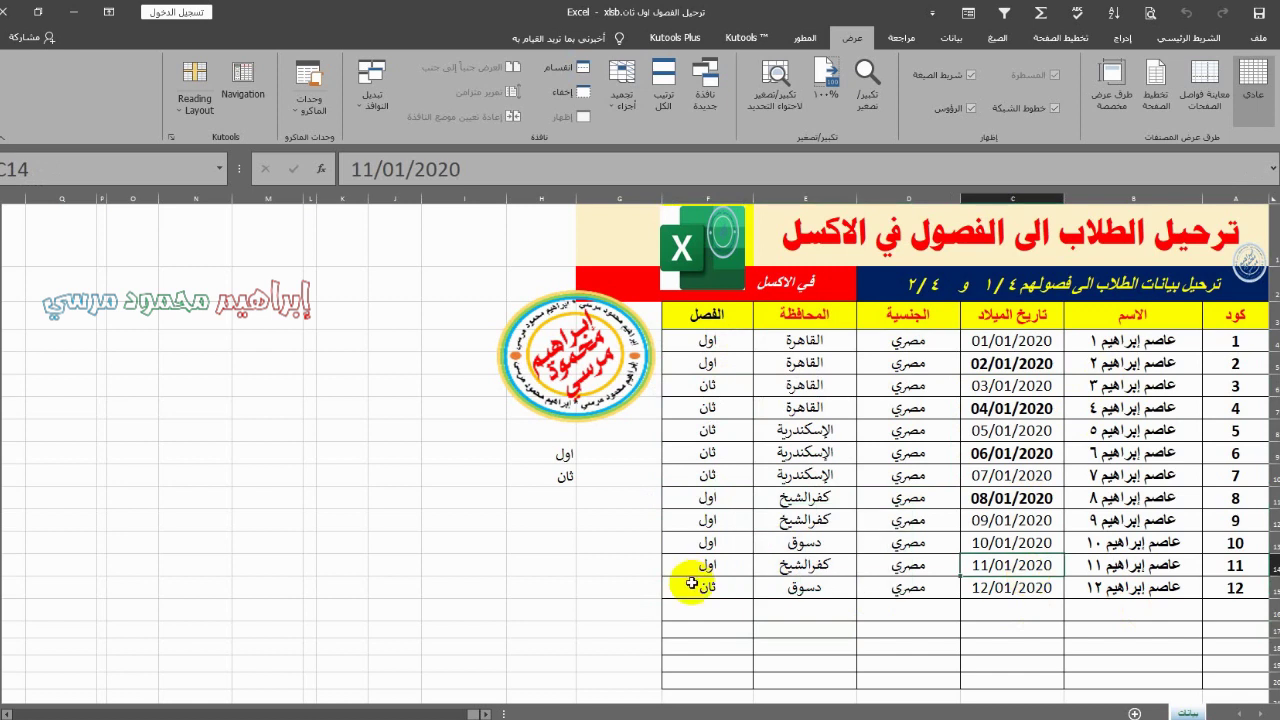
- Clear the last three student records in B13:F15 of the data sheet
left_click_drag(692, 585, 1134, 540)
key("Delete")
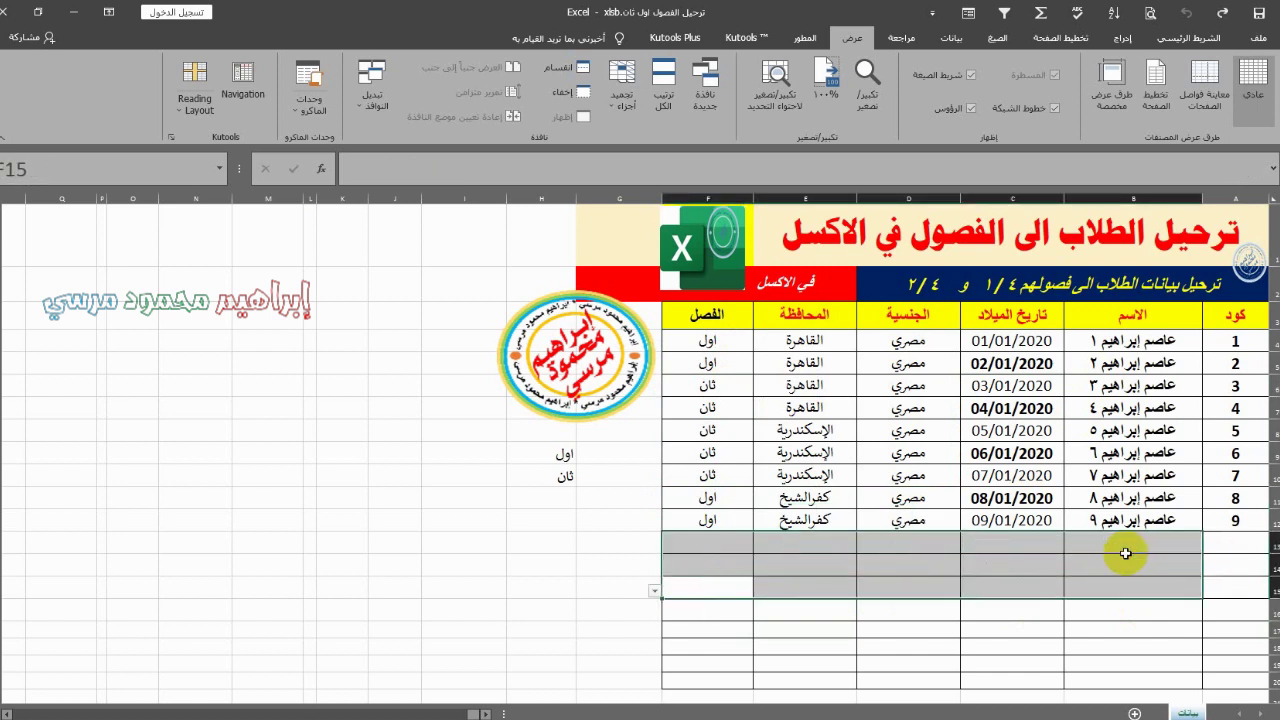
left_click(1093, 612)
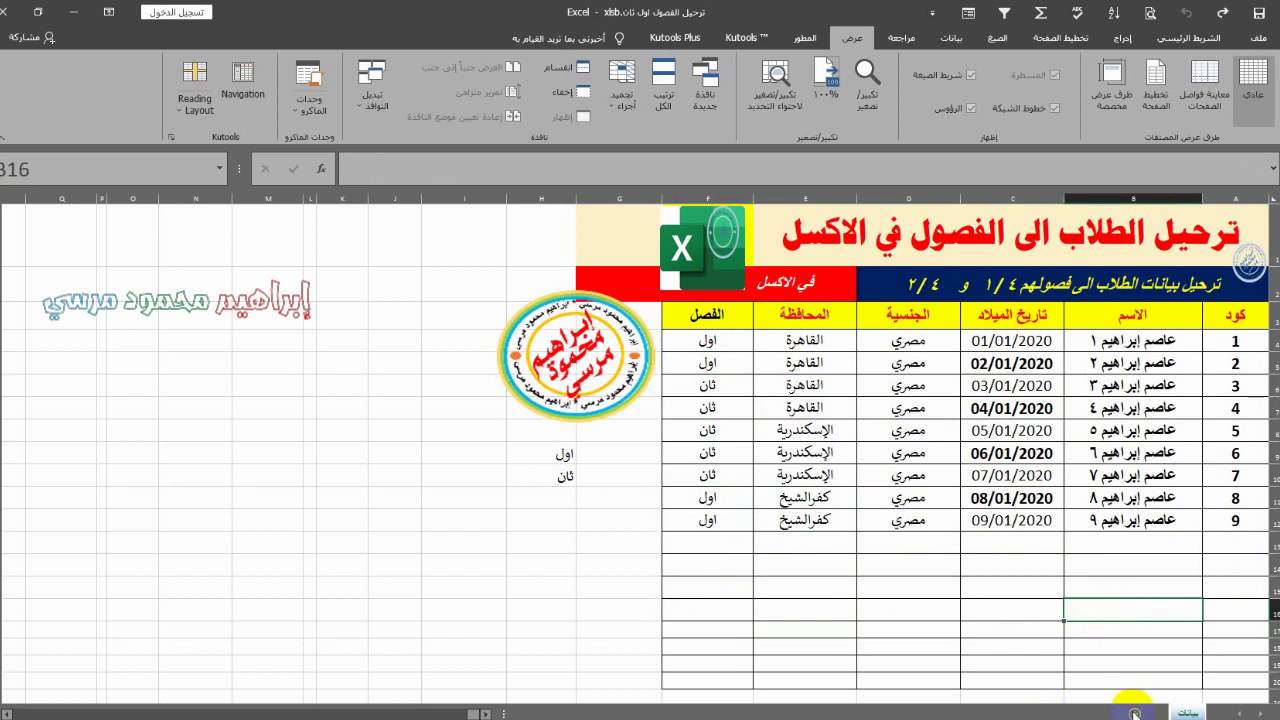
- Add a new worksheet after the data sheet and name it رابعة اول
left_click(1135, 713)
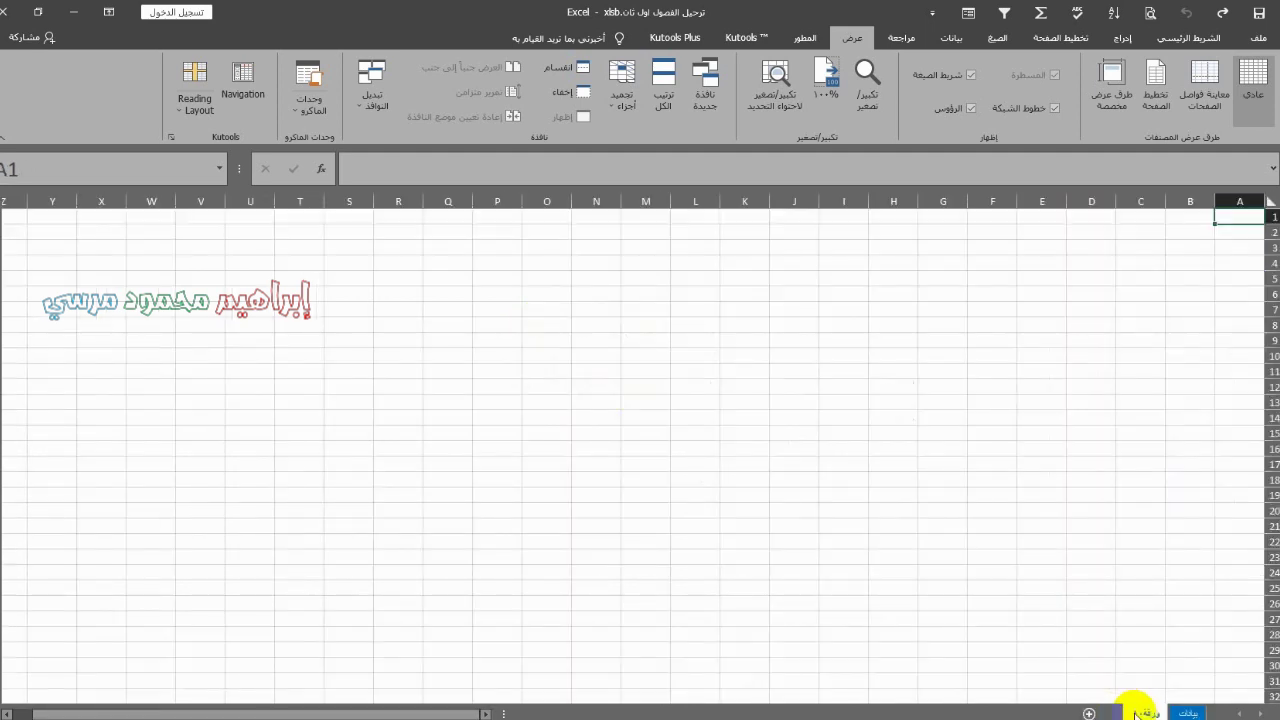
right_click(1145, 712)
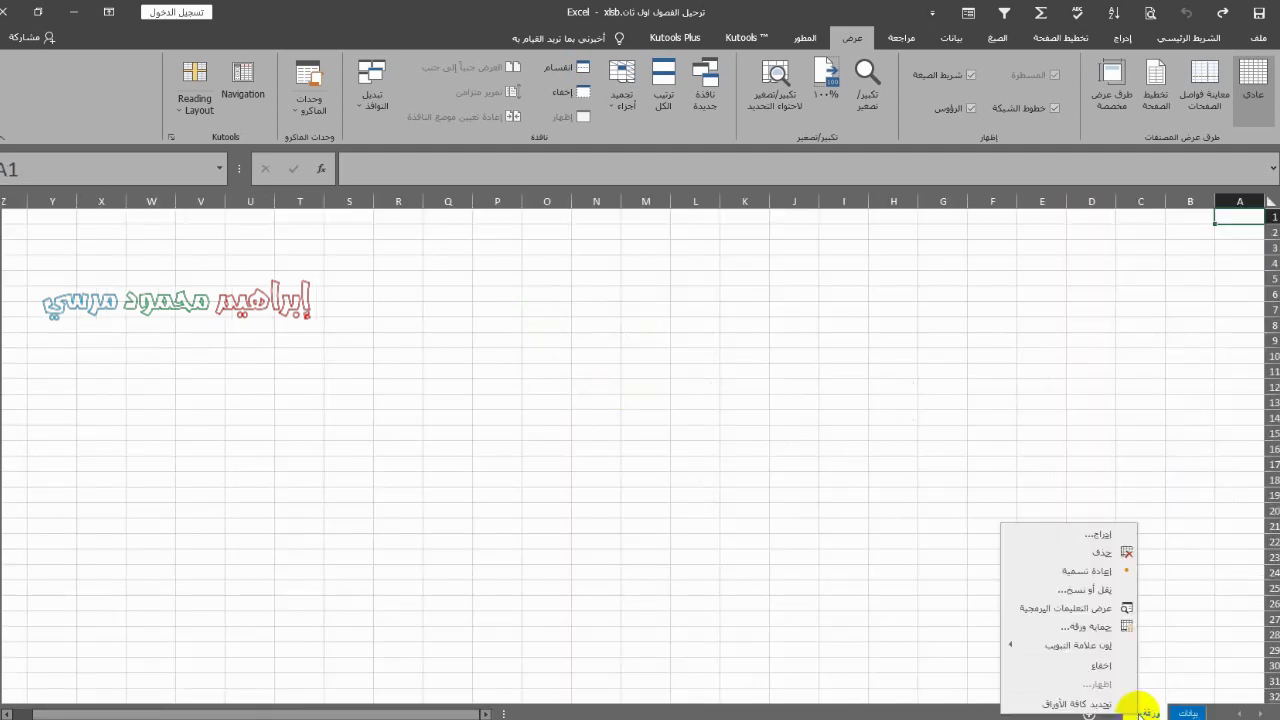
left_click(1118, 570)
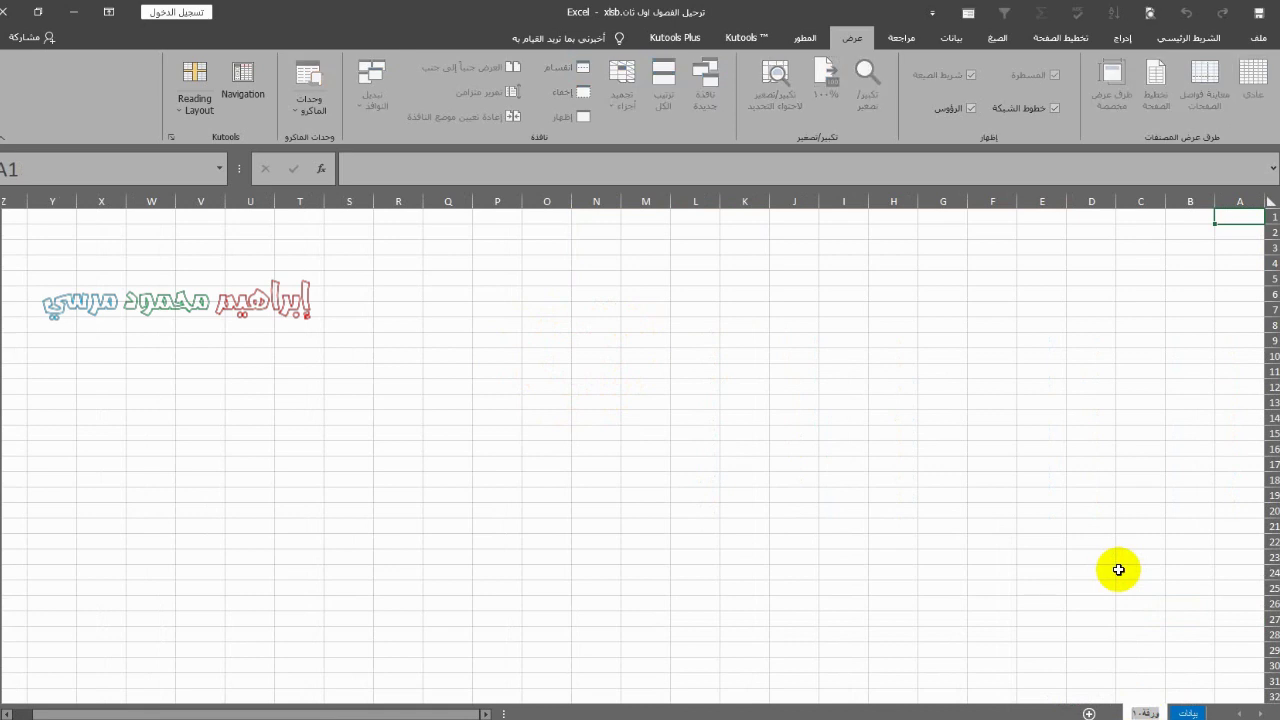
type("رابعة")
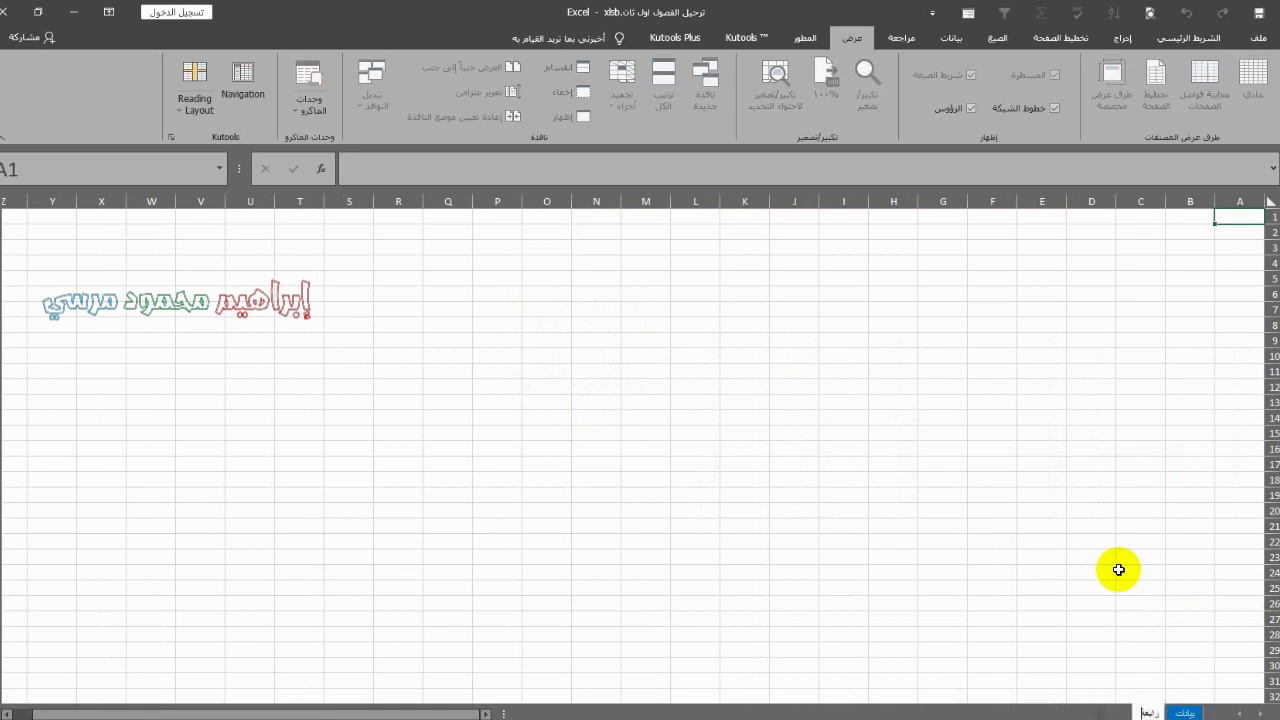
type("رابعة اول")
key("Return")
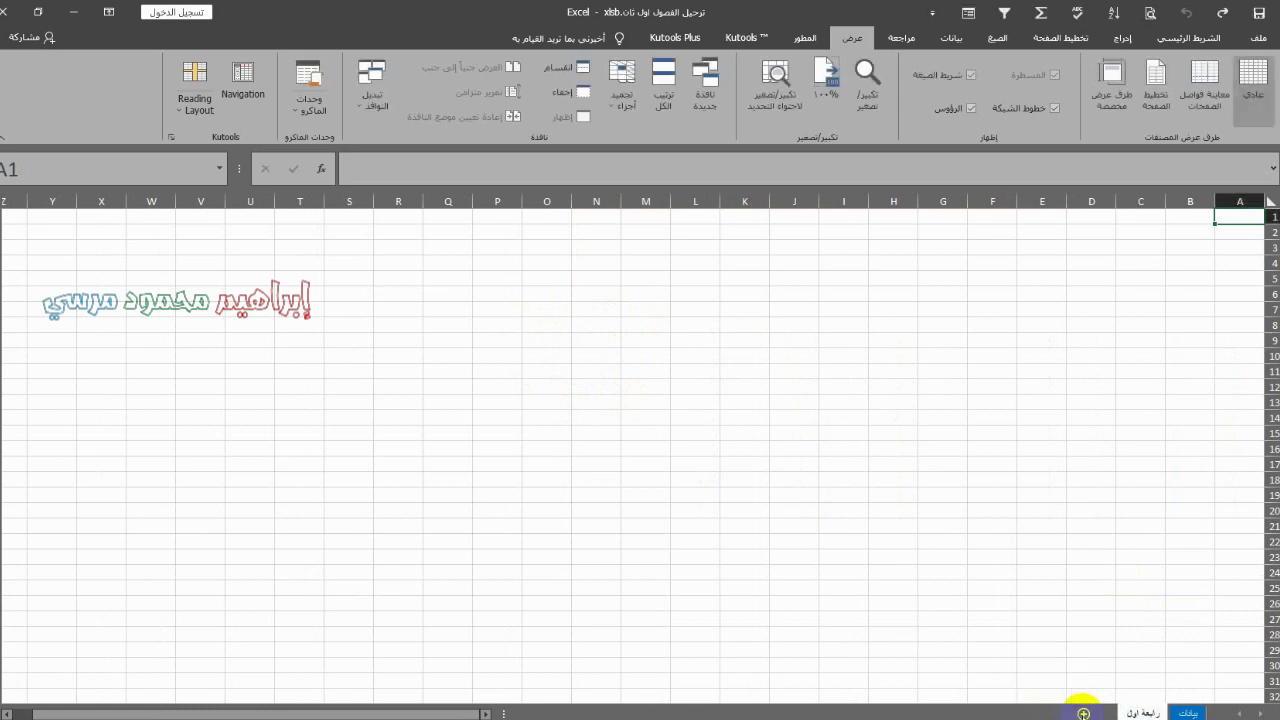
- Add another new worksheet and name it رابعة ثان
left_click(1083, 713)
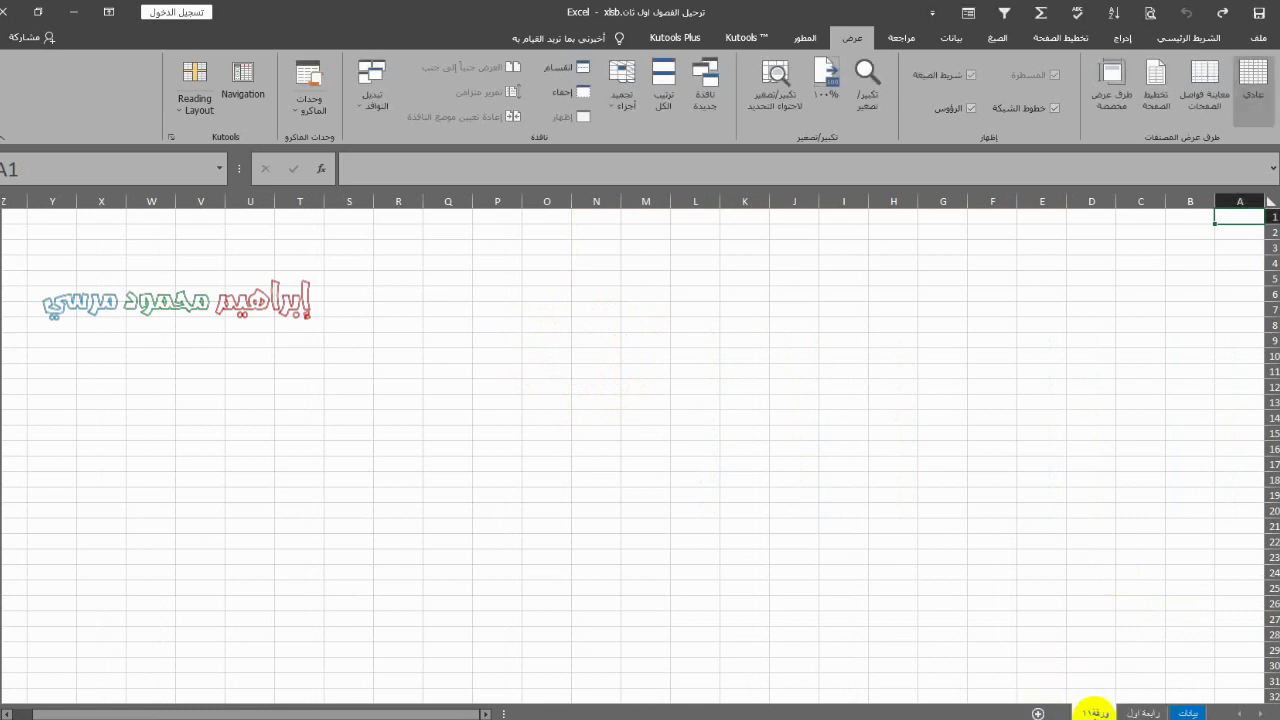
right_click(1095, 712)
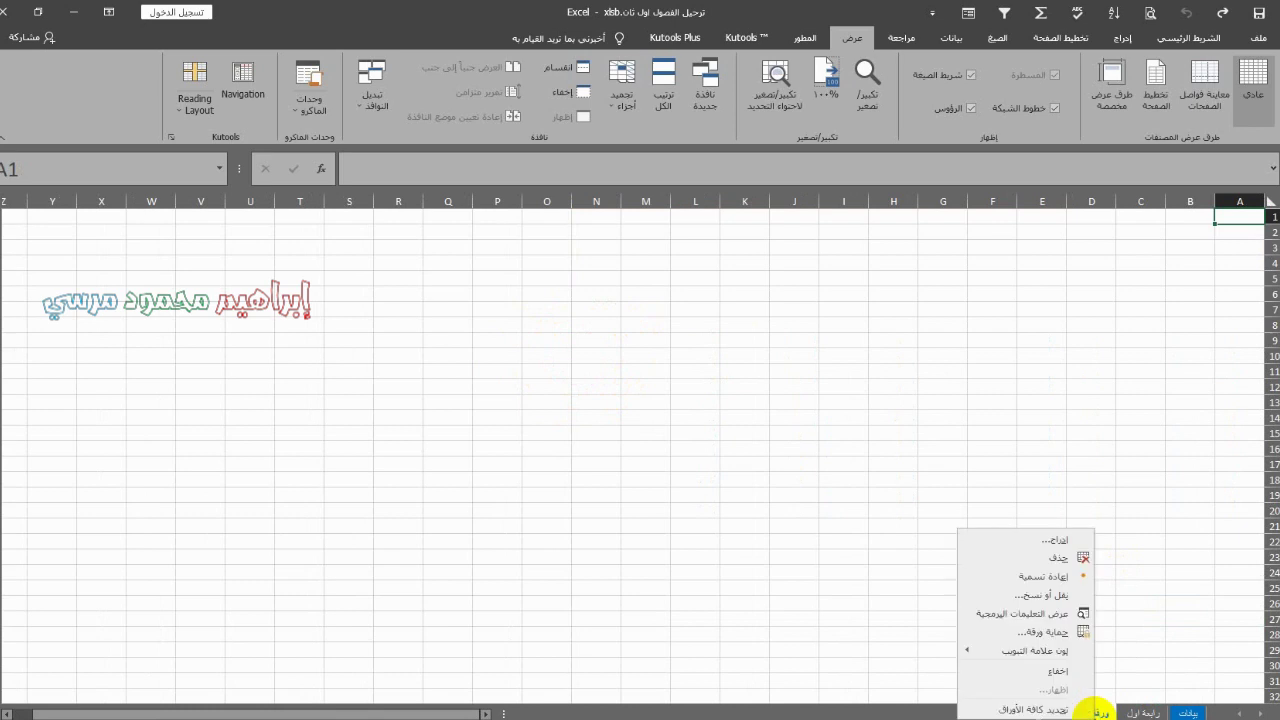
left_click(1062, 592)
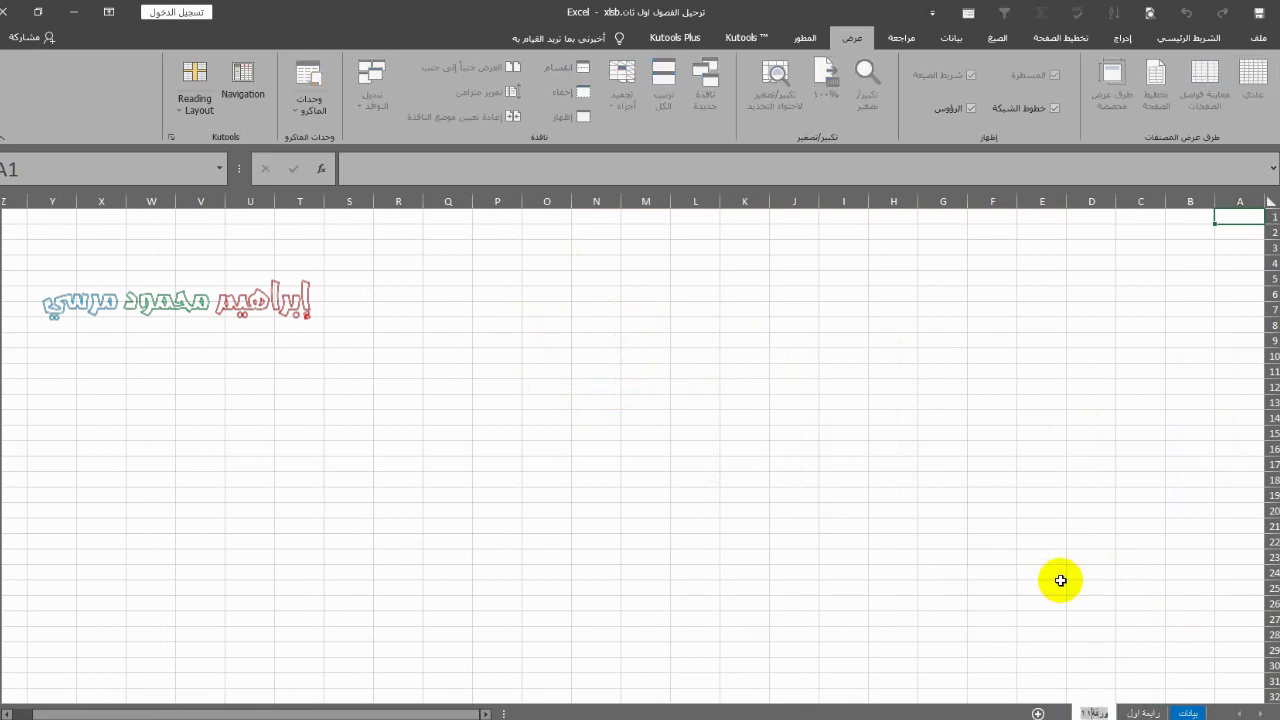
type("رابعة")
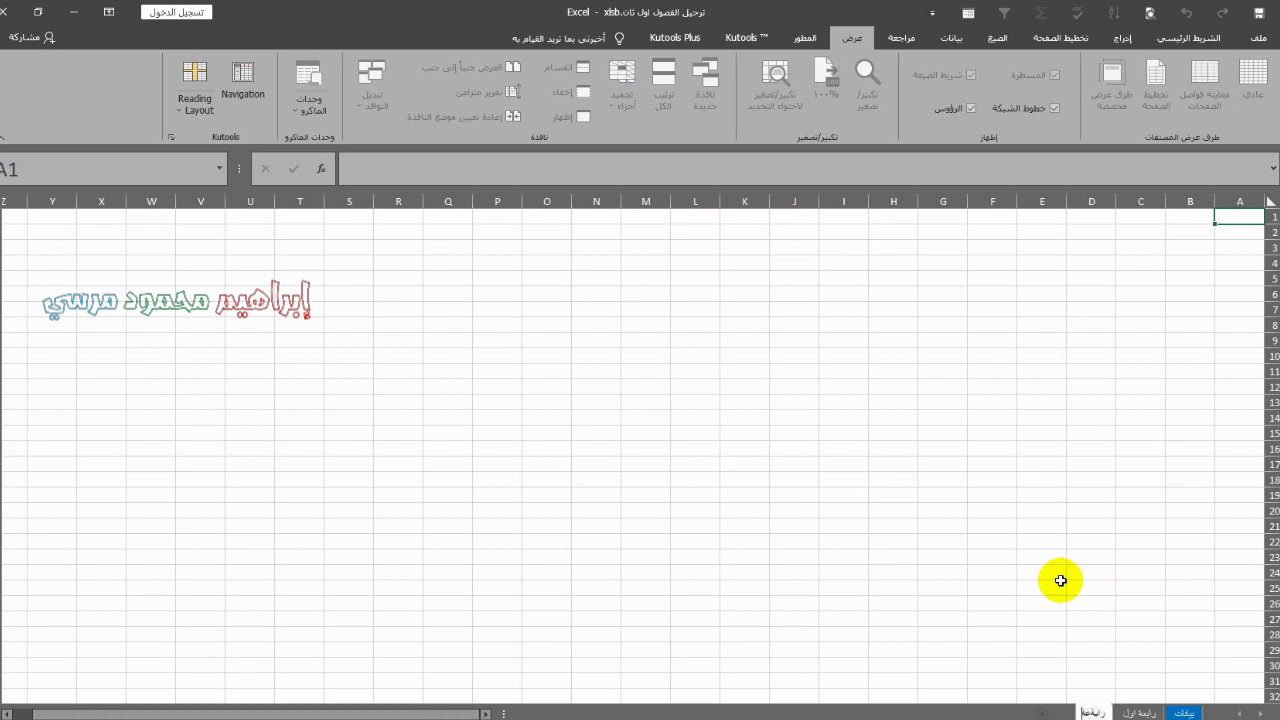
key("Return")
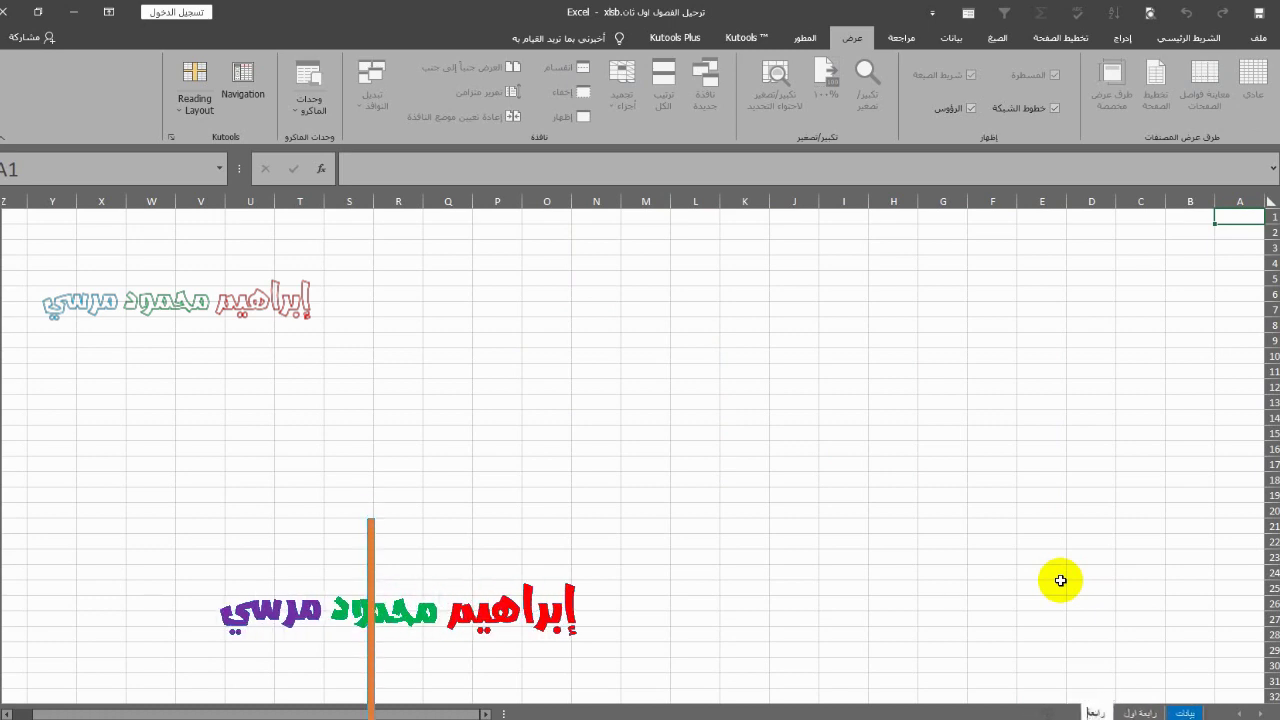
type("ثان")
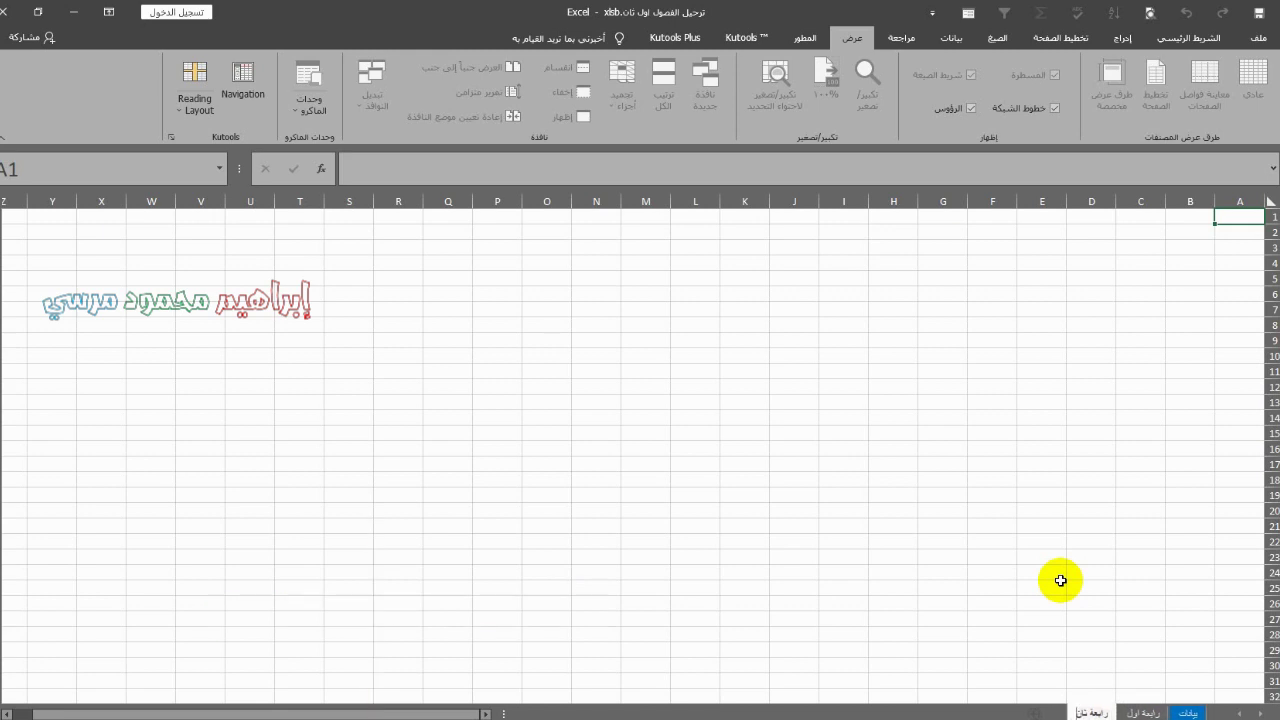
- Color the رابعة اول sheet tab red and the رابعة ثان sheet tab green
right_click(1137, 710)
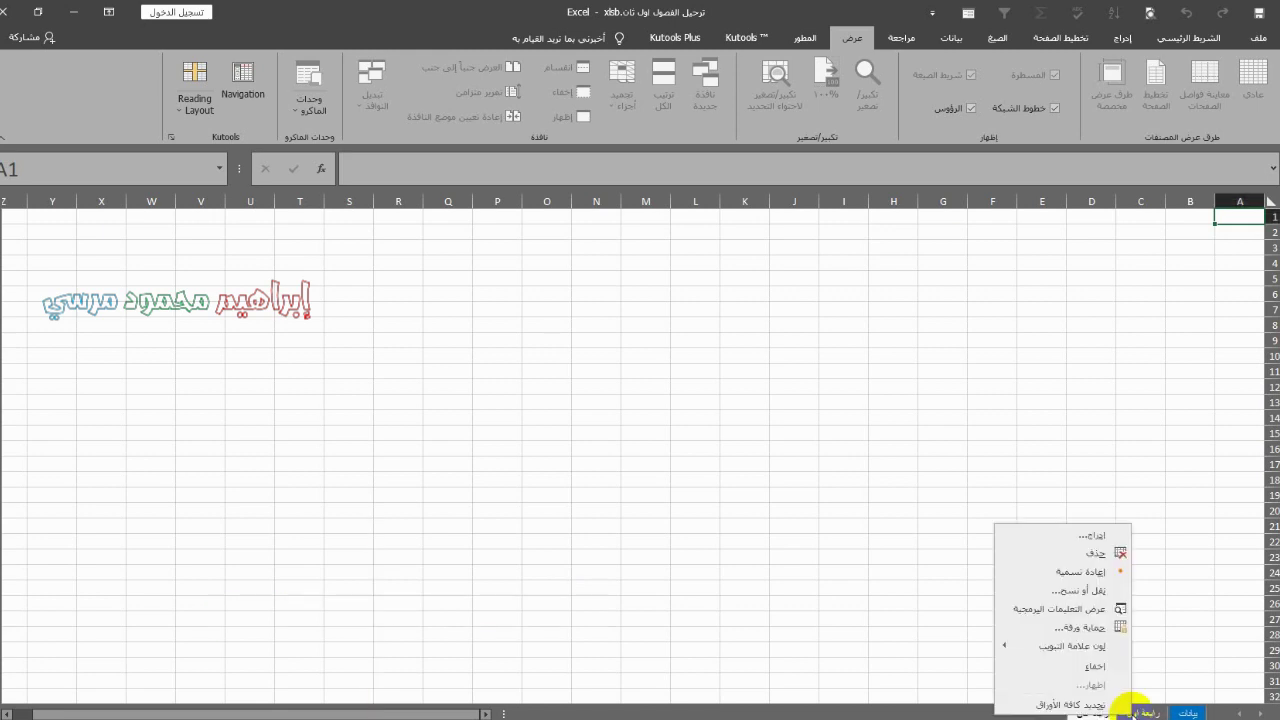
mouse_move(1015, 648)
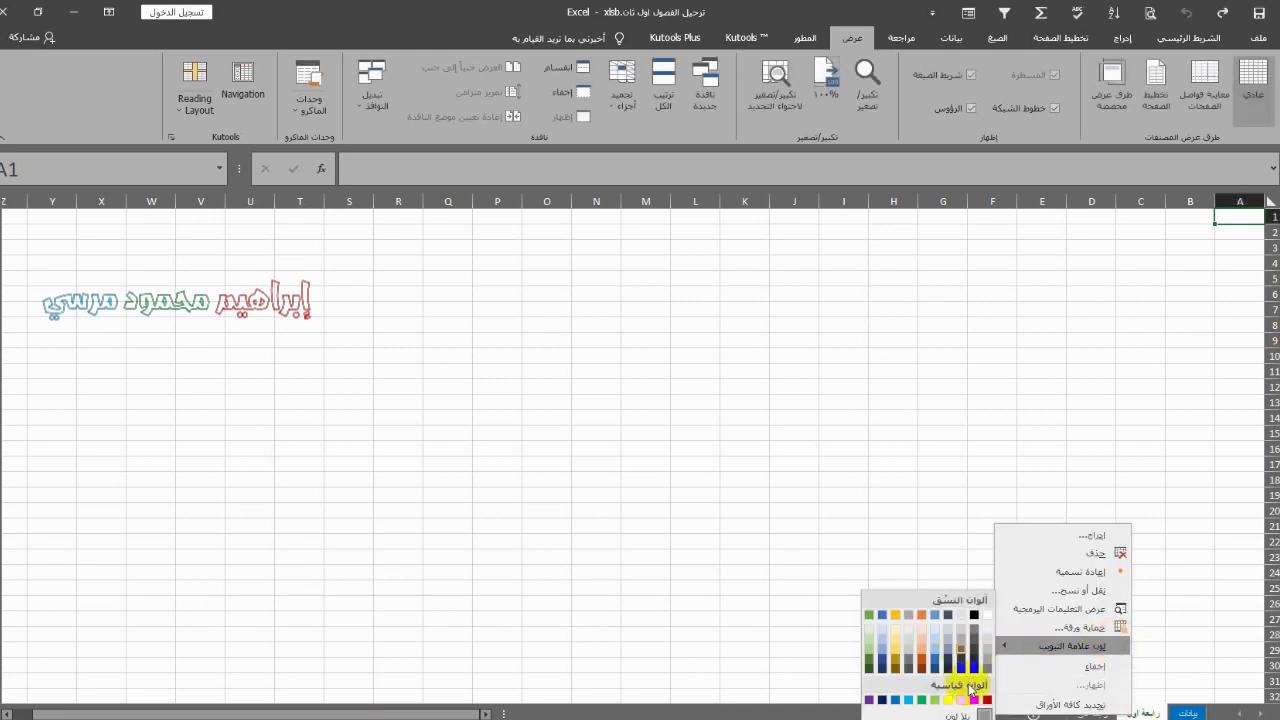
left_click(970, 697)
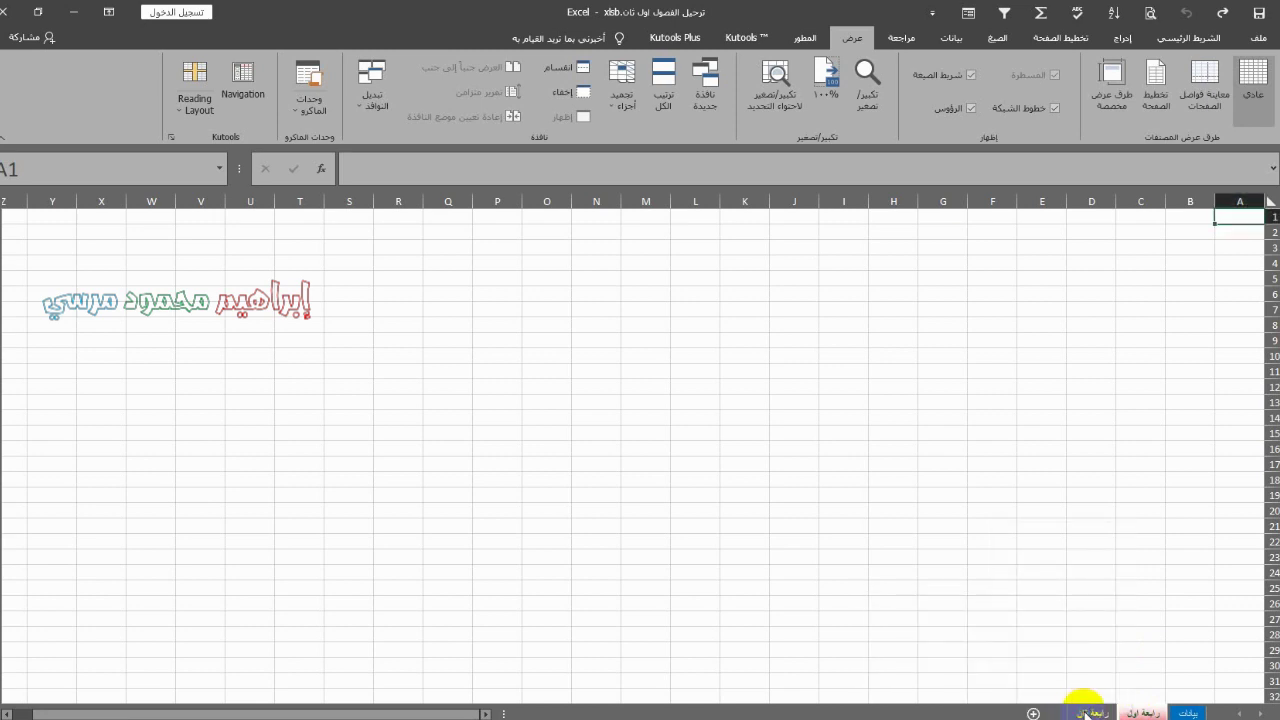
right_click(1085, 713)
mouse_move(1010, 645)
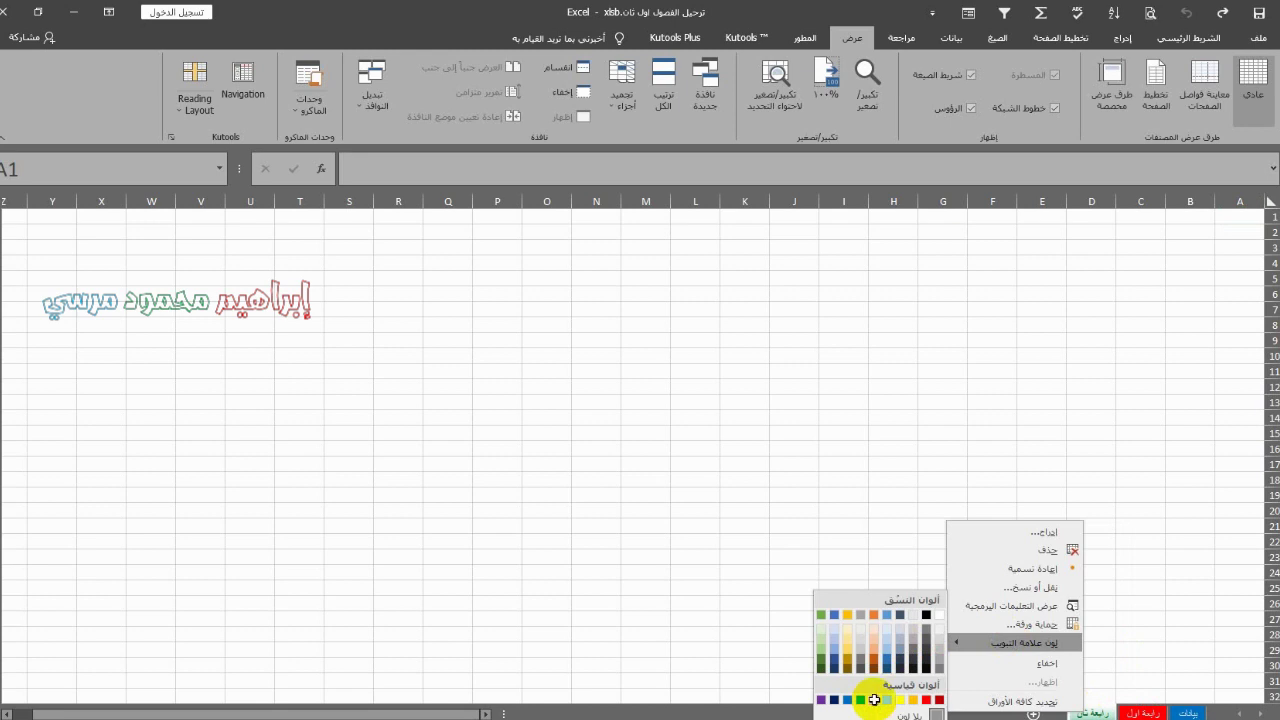
left_click(874, 699)
left_click(1132, 614)
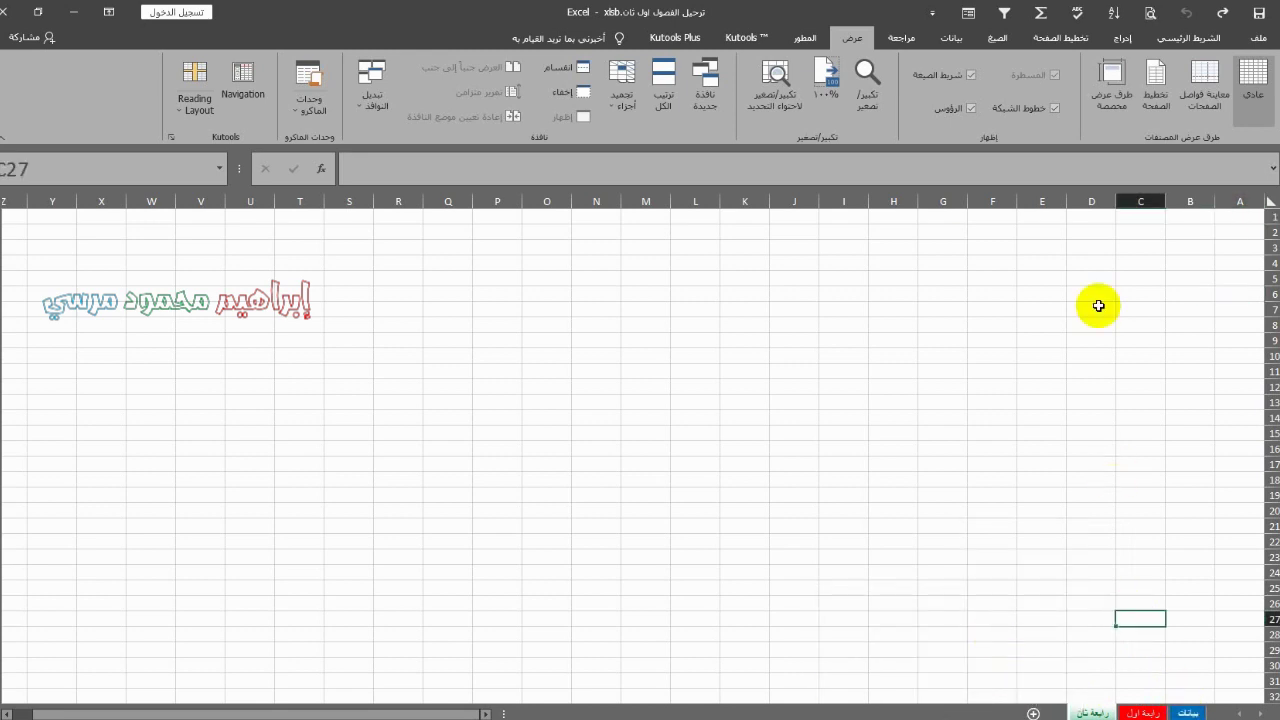
- Copy the header row A3:F3 from the بيانات sheet to A1 of رابعة اول, keeping the source column widths
left_click_drag(1186, 214, 930, 211)
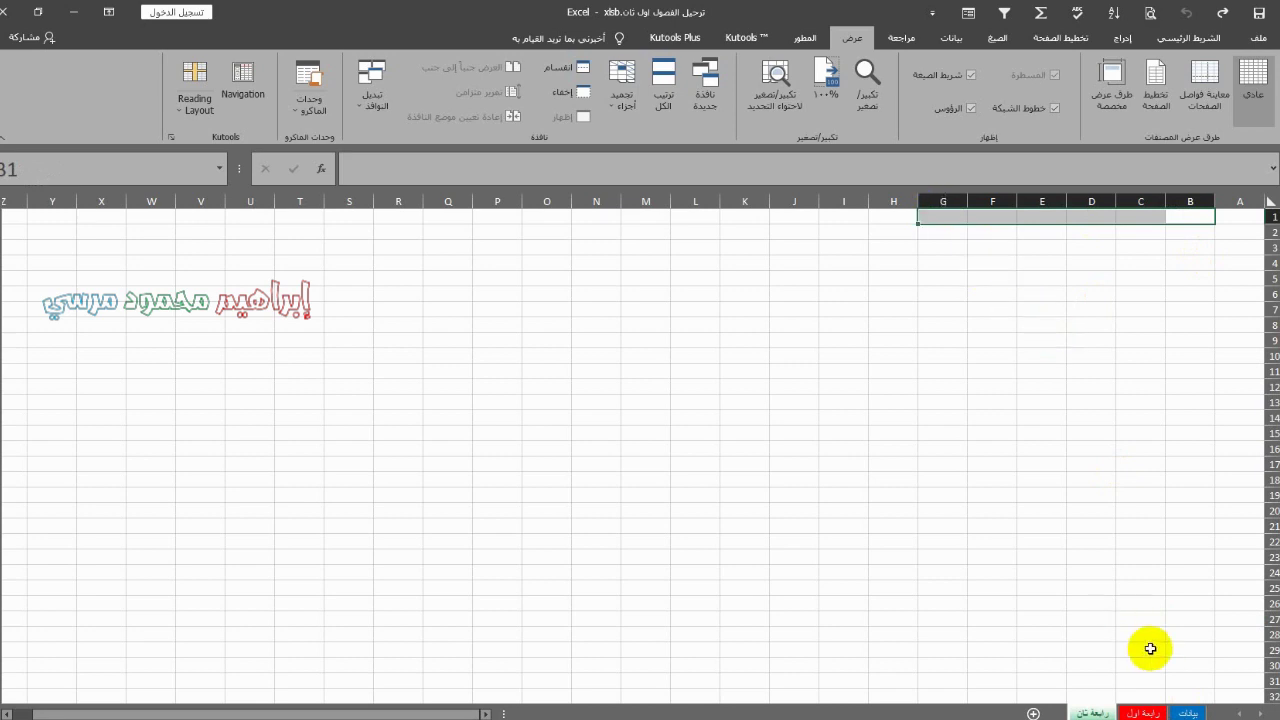
left_click(1185, 712)
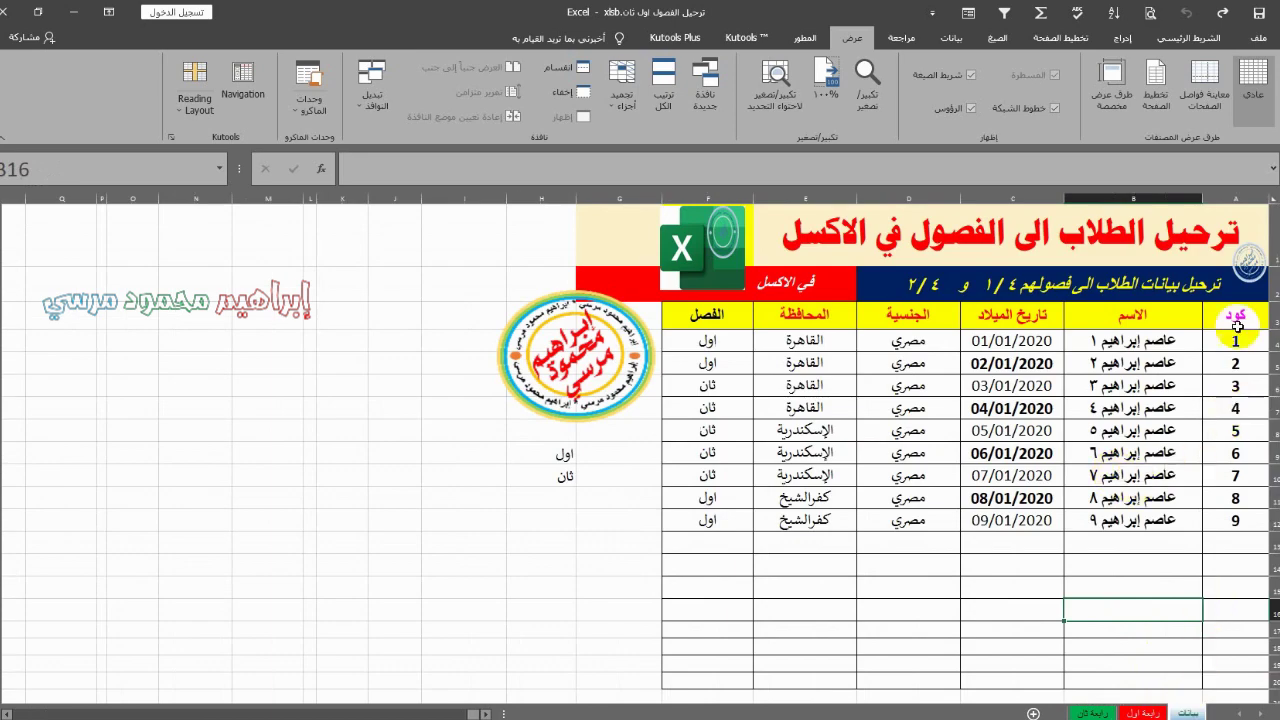
left_click_drag(1243, 316, 716, 317)
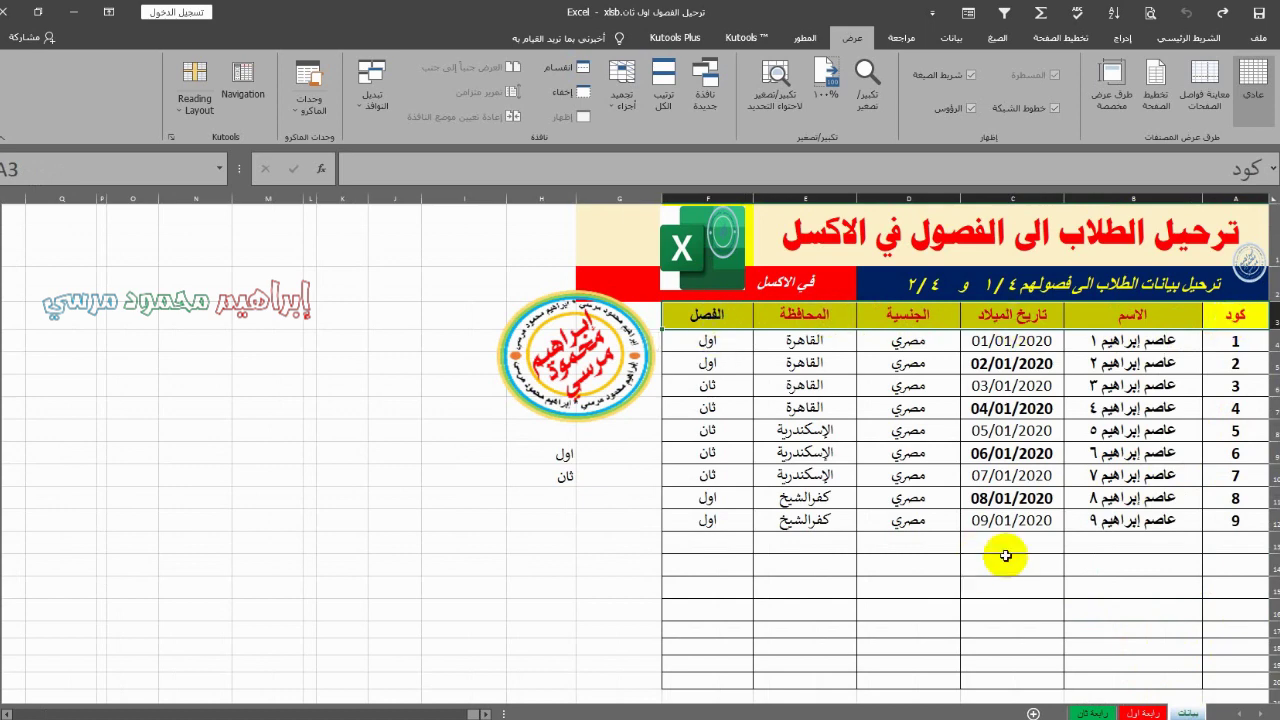
key("ctrl+c")
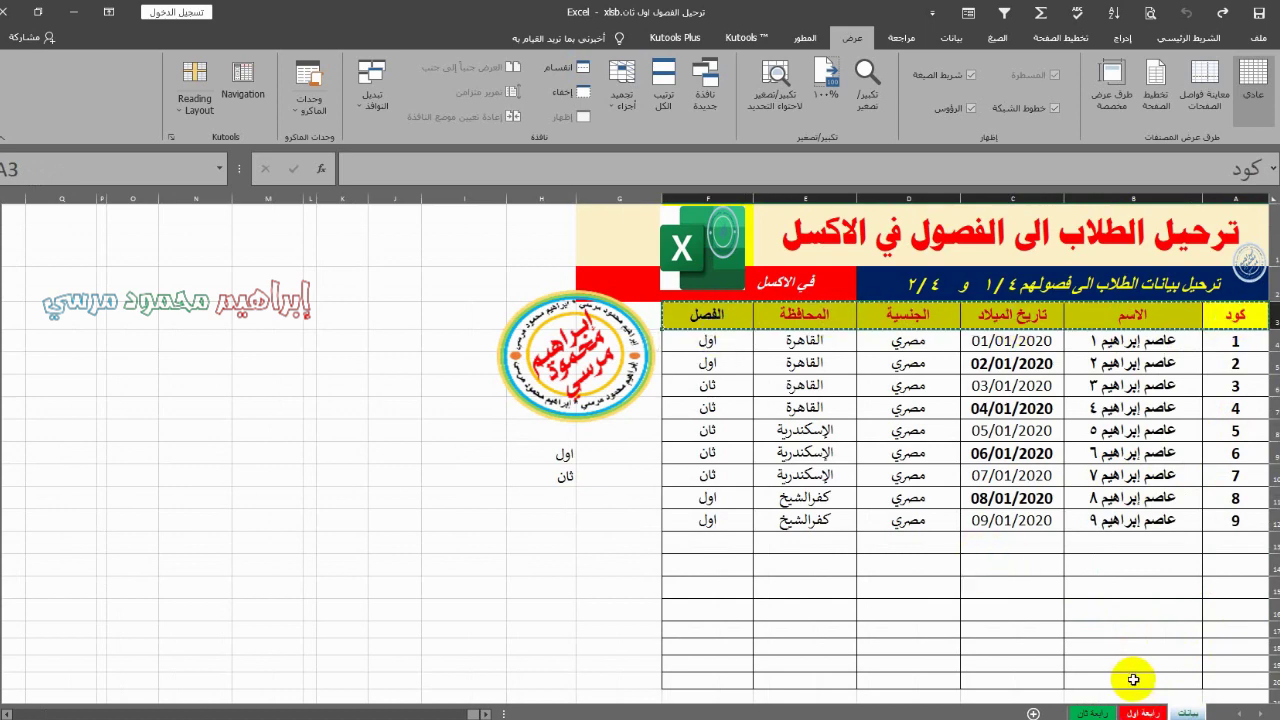
key("ctrl+Page_Down")
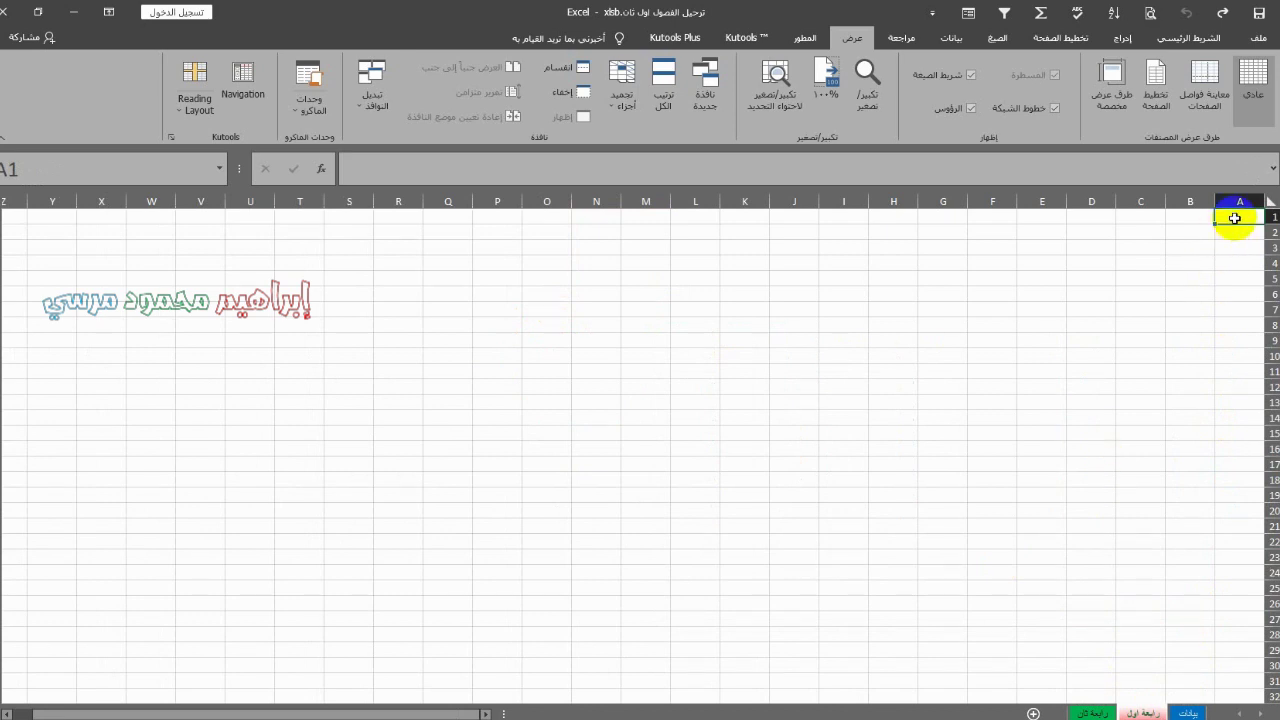
key("ctrl+v")
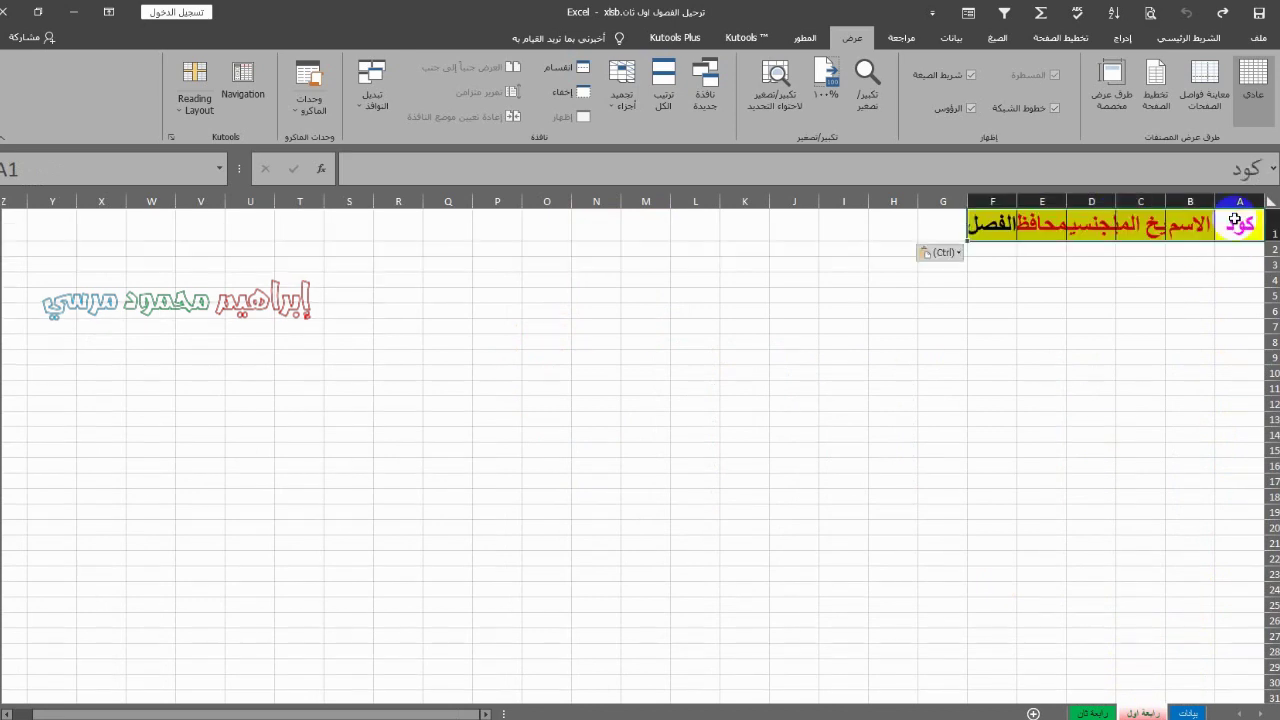
left_click(948, 253)
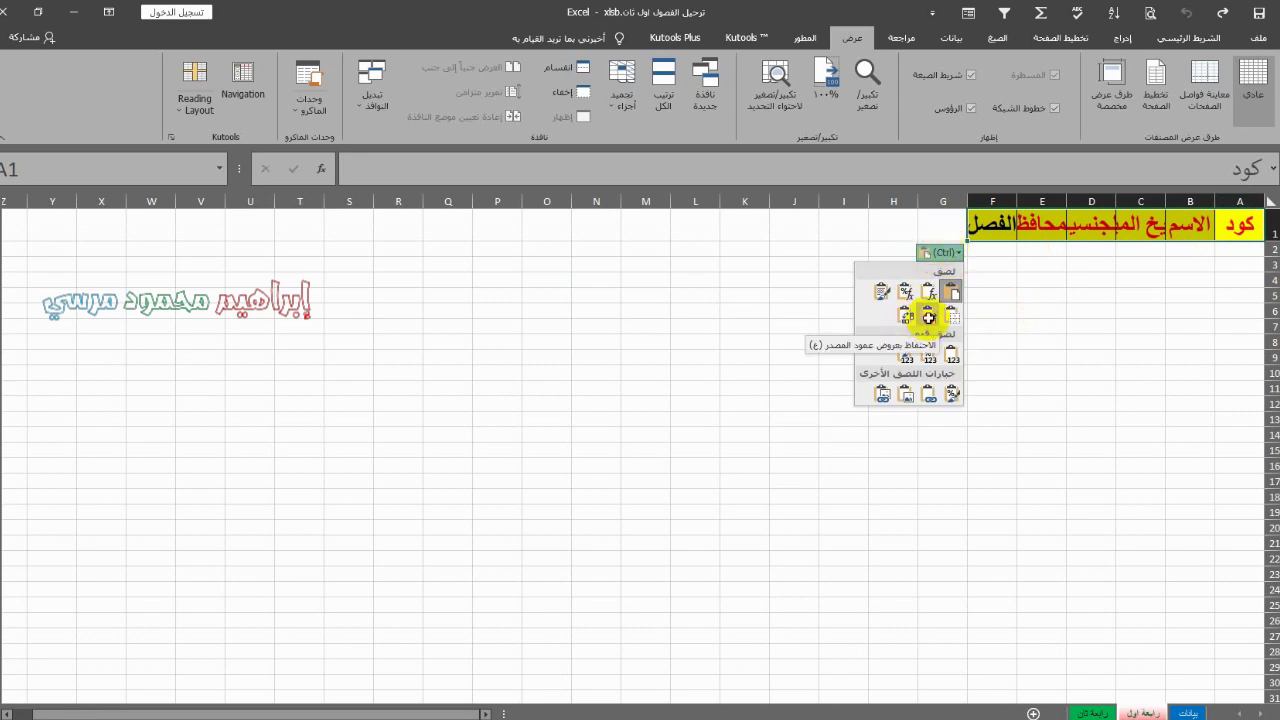
left_click(929, 318)
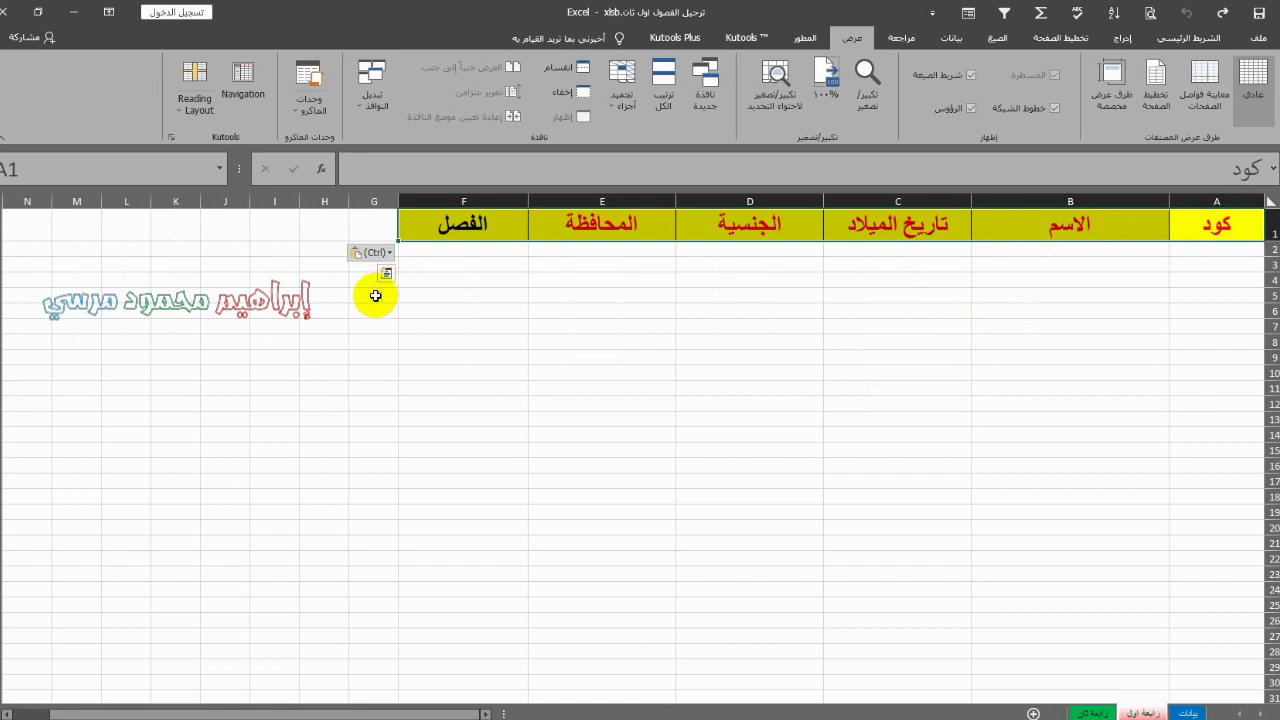
- Enter the criteria header الفصل in H1 and the value اول in H2 of the رابعة اول sheet
left_click_drag(458, 224, 477, 252)
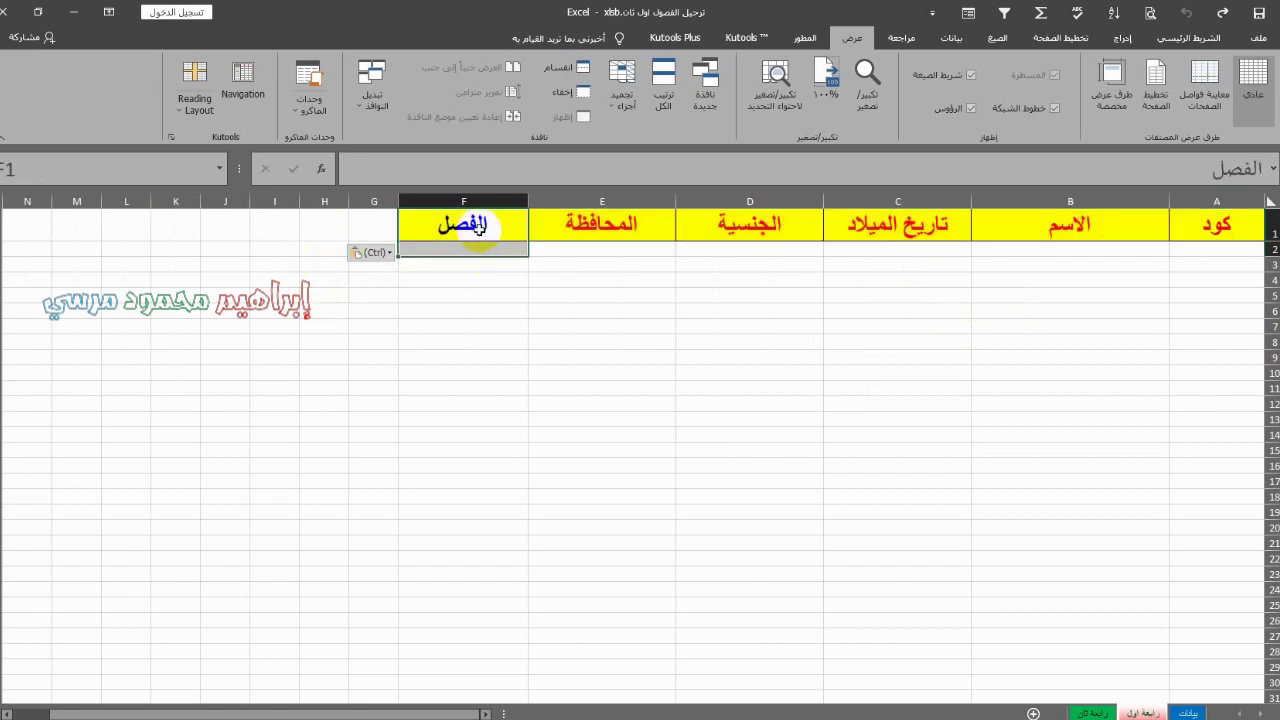
left_click(312, 230)
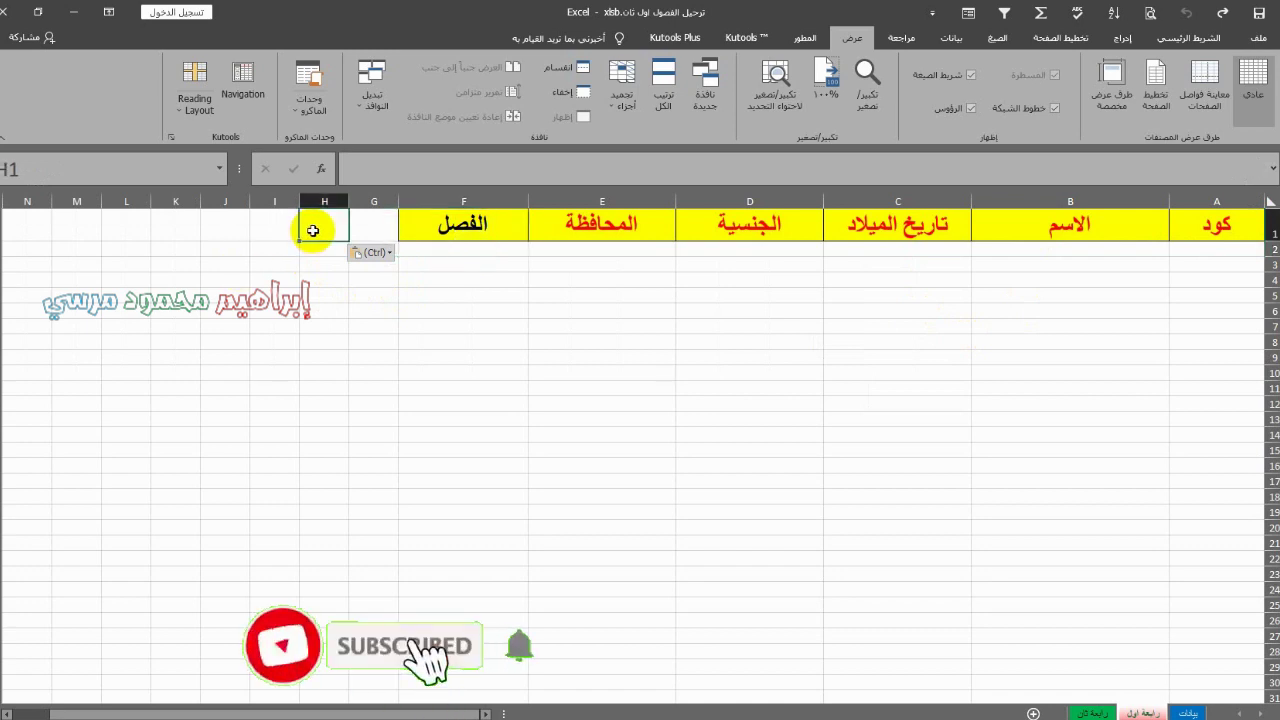
type("الفصل")
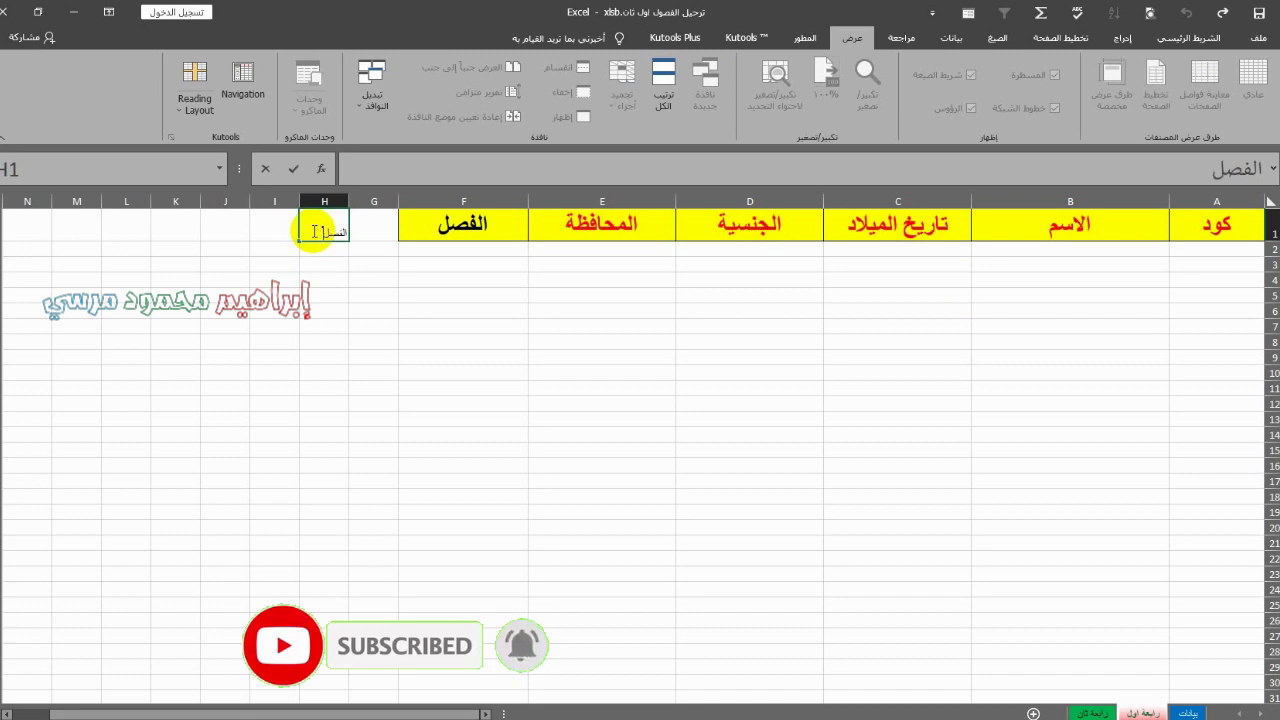
key("Return")
type("اول")
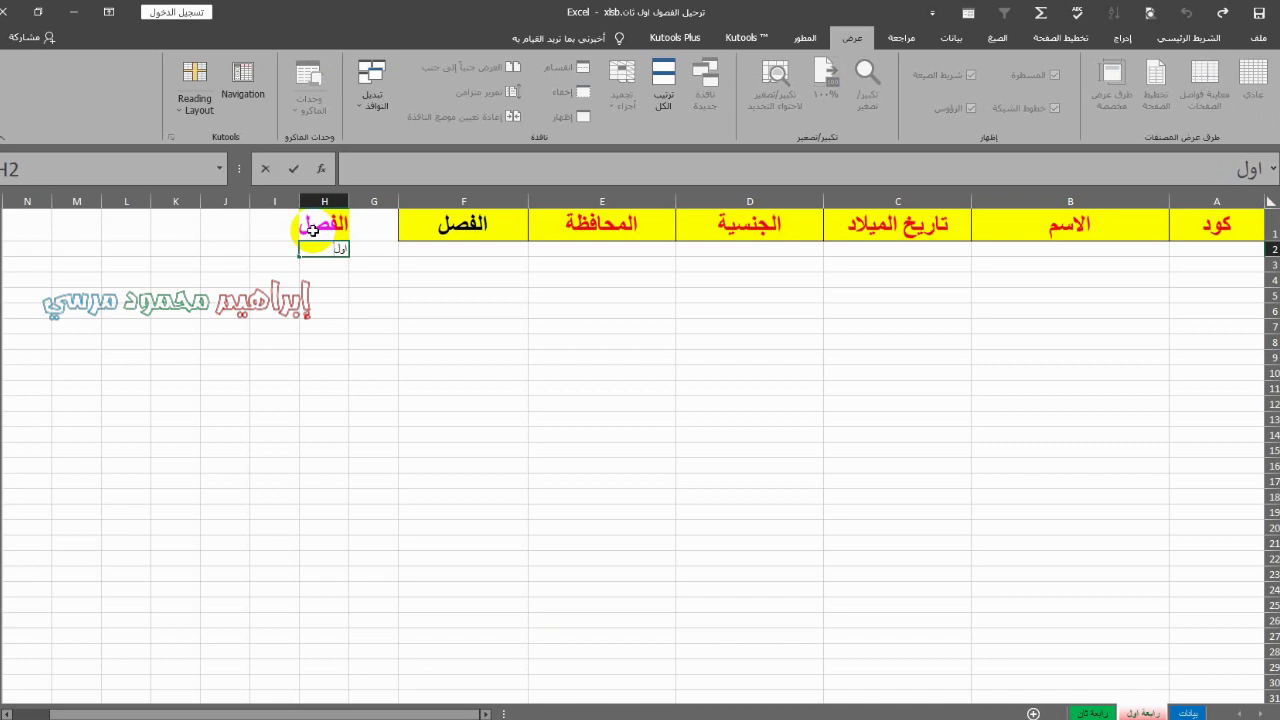
left_click(340, 372)
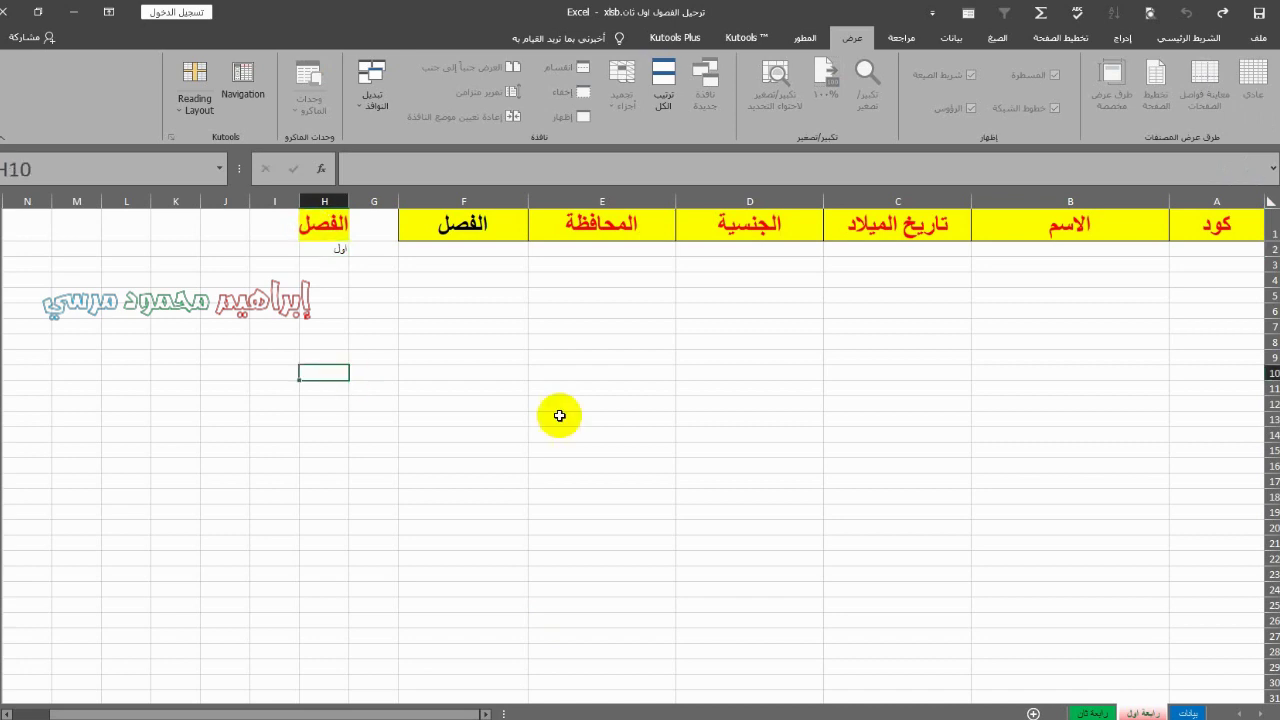
- Compare the class values in column F of the بيانات sheet with the criteria cell H2 of رابعة اول
left_click(1186, 712)
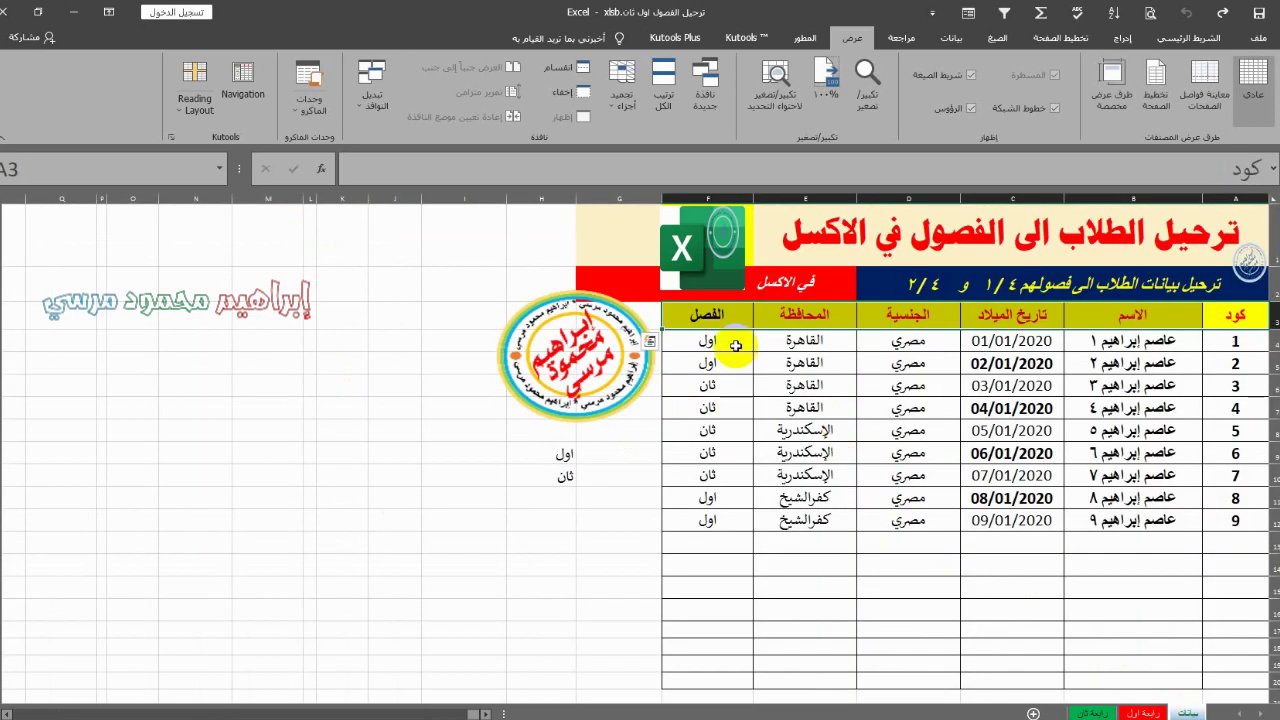
left_click_drag(708, 363, 708, 385)
key("ctrl+c")
left_click(565, 453)
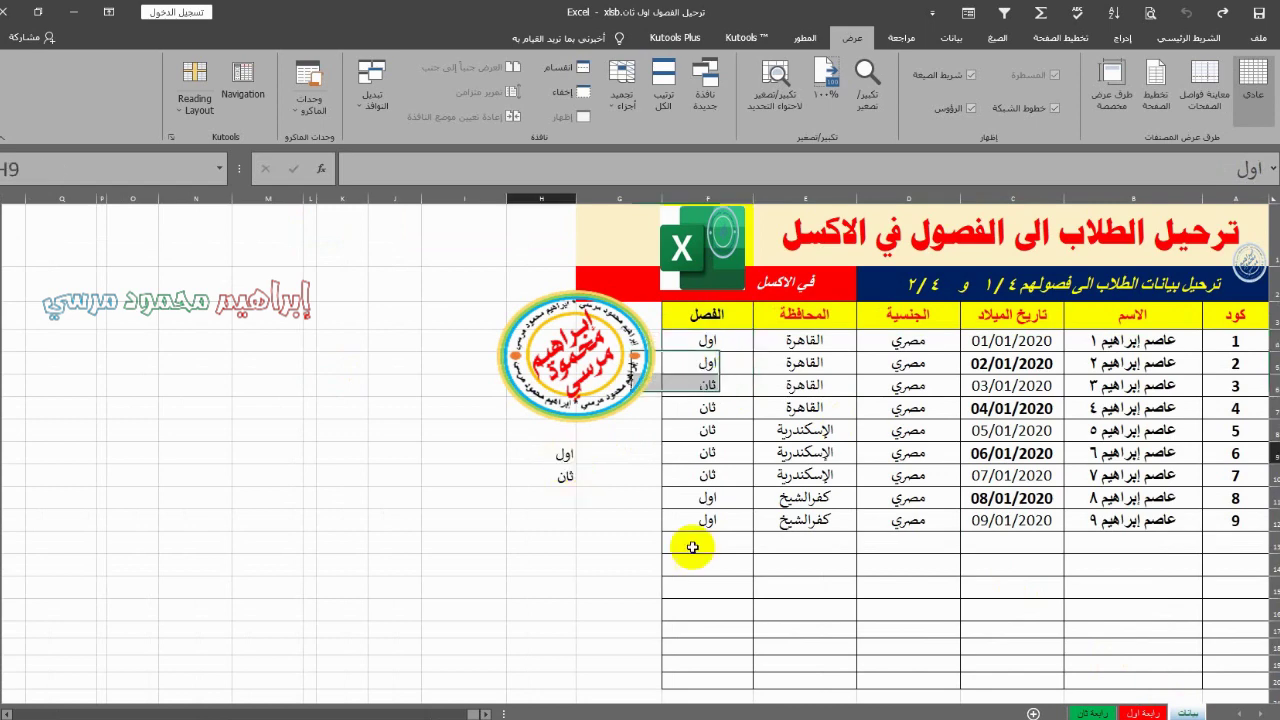
left_click(1141, 712)
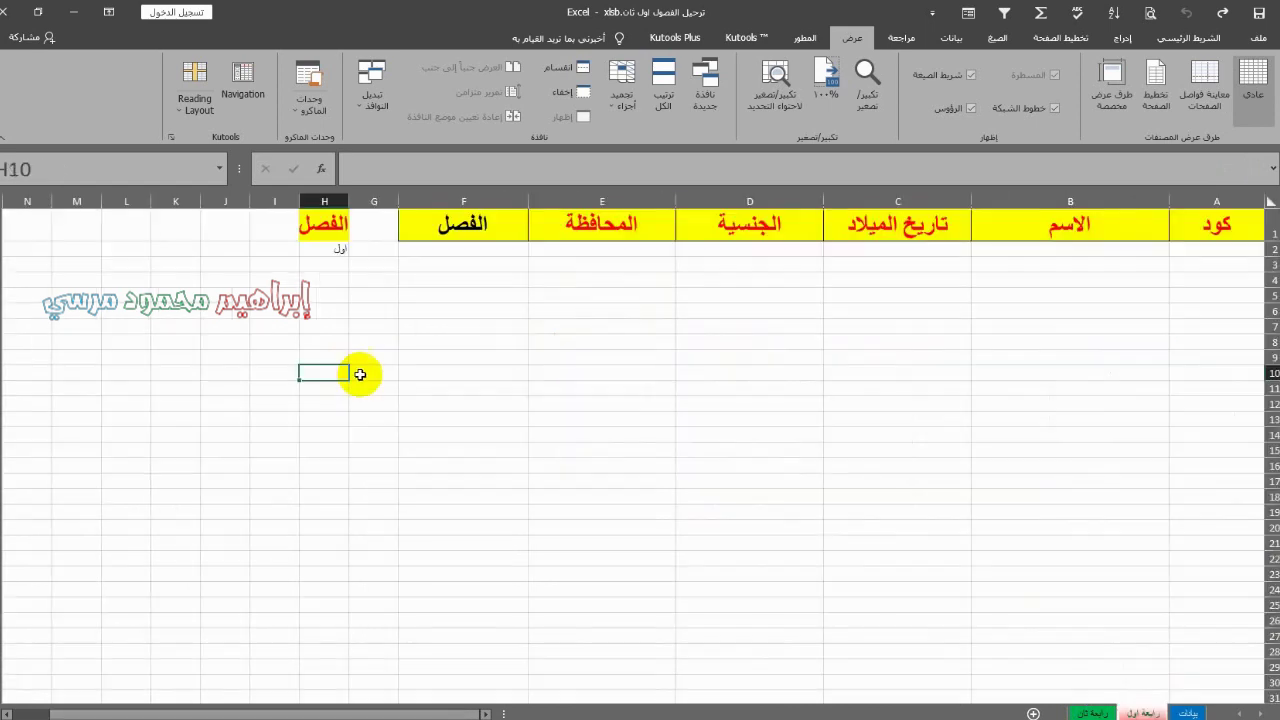
left_click(333, 248)
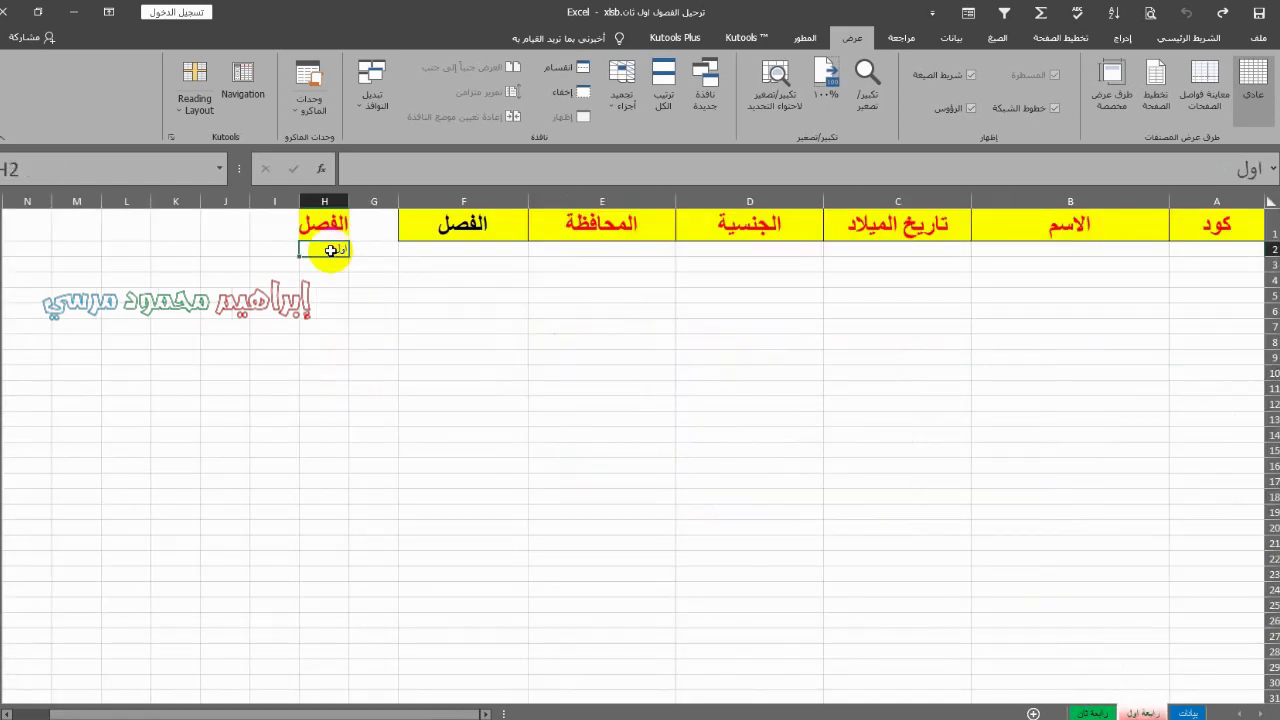
left_click(466, 260)
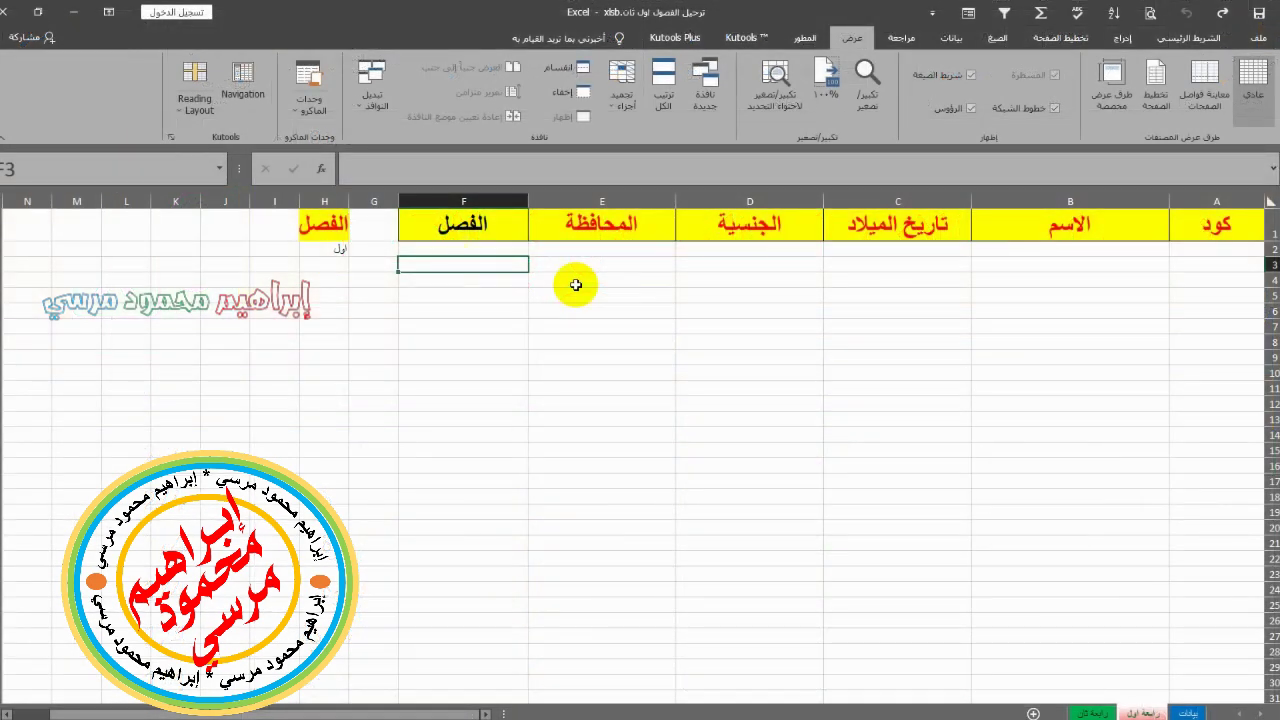
left_click(724, 312)
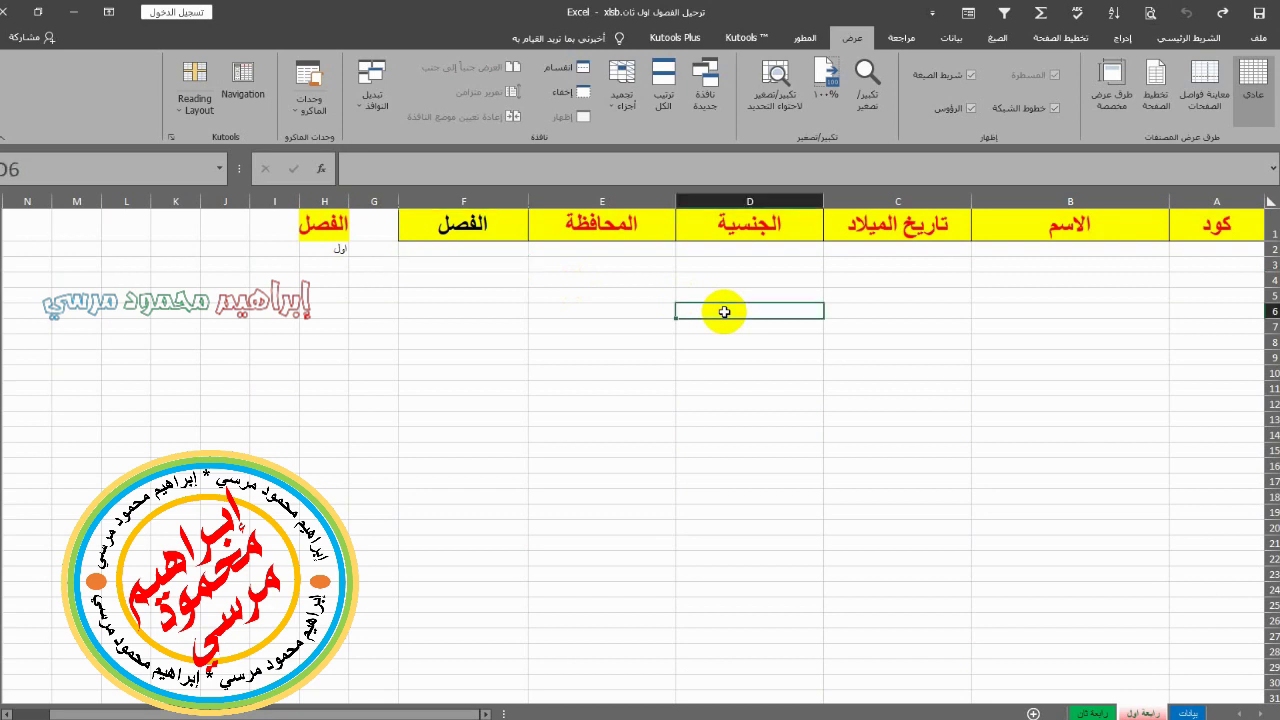
- Check in the ribbon customization options that the Developer tab (المطور) is enabled, leaving the settings as they are
left_click(960, 40)
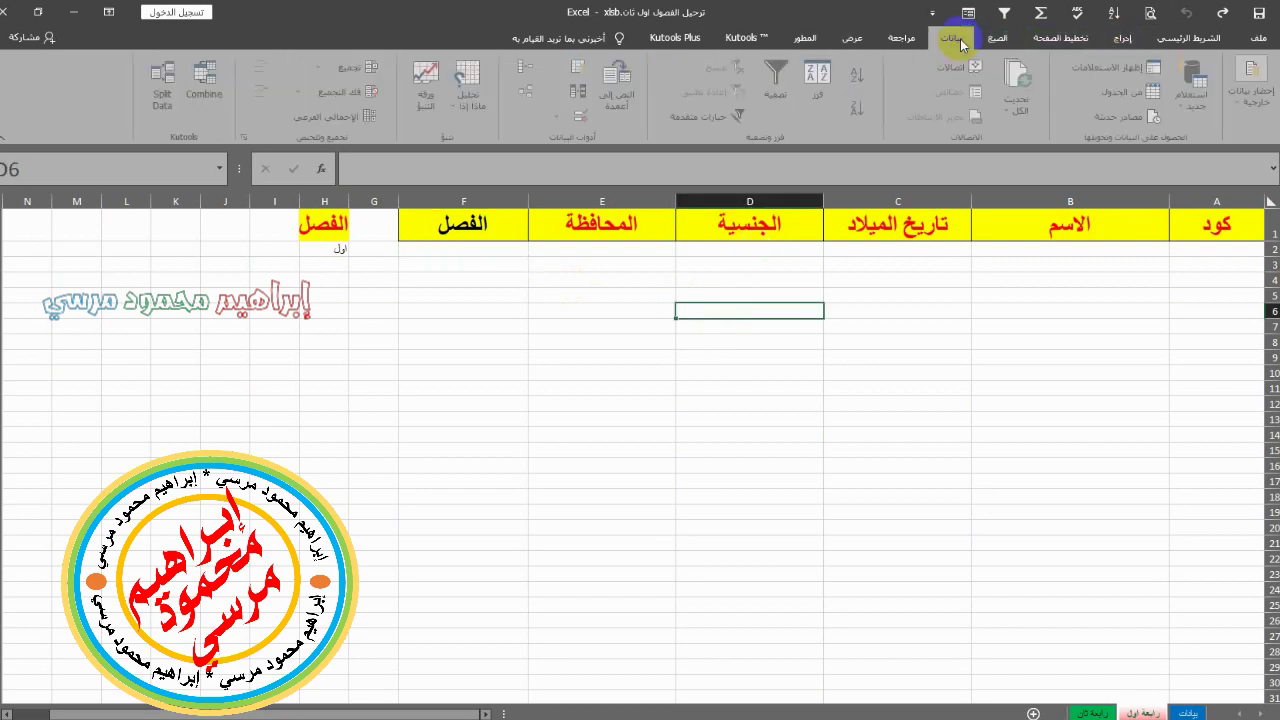
left_click(808, 38)
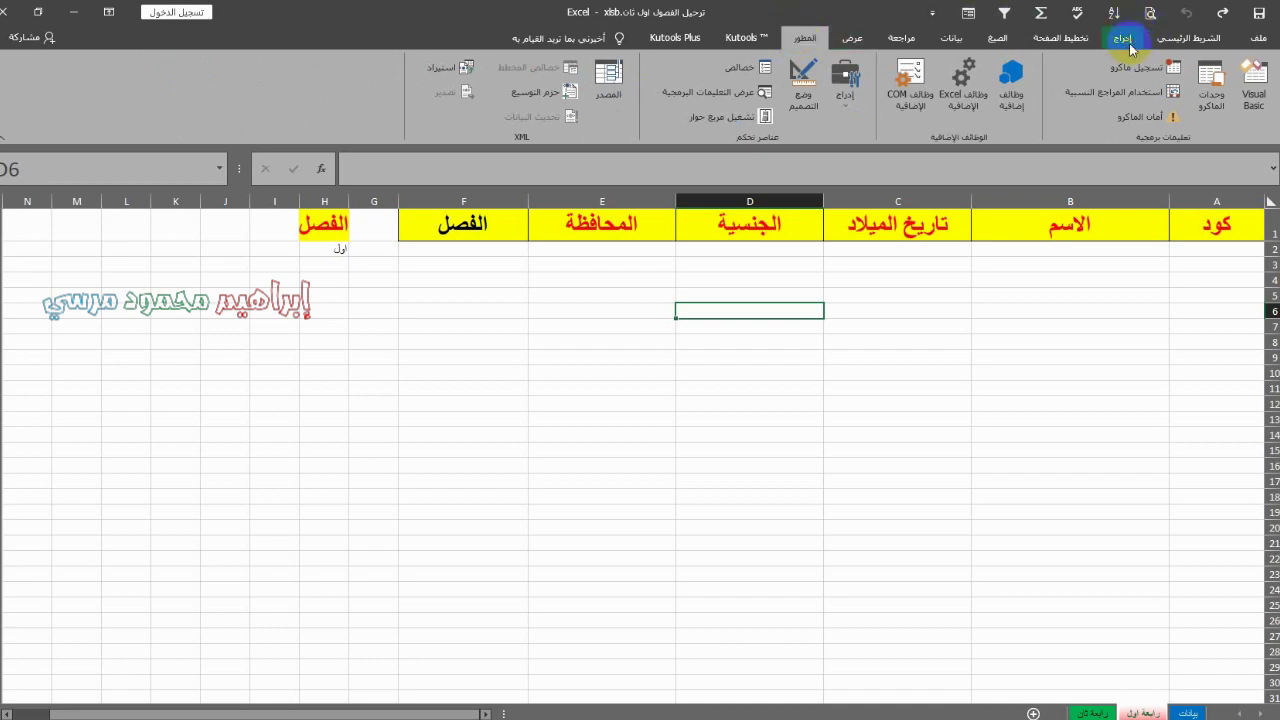
left_click(1128, 44)
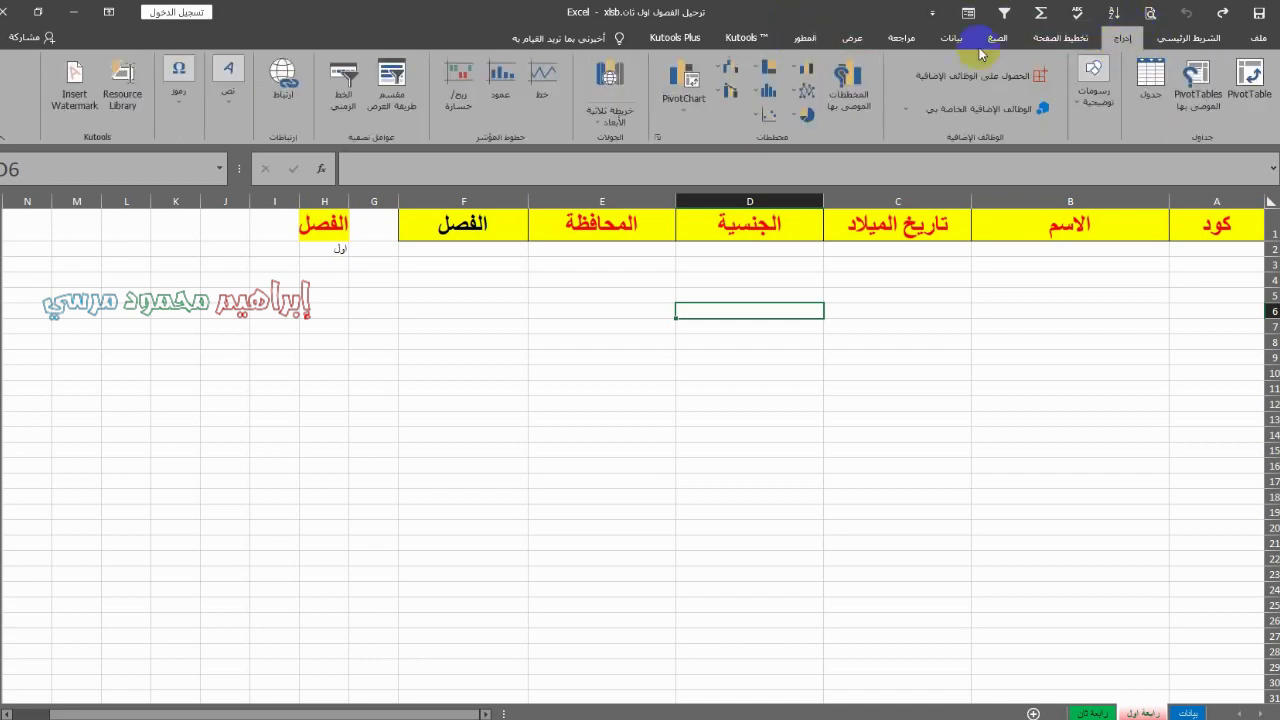
right_click(876, 136)
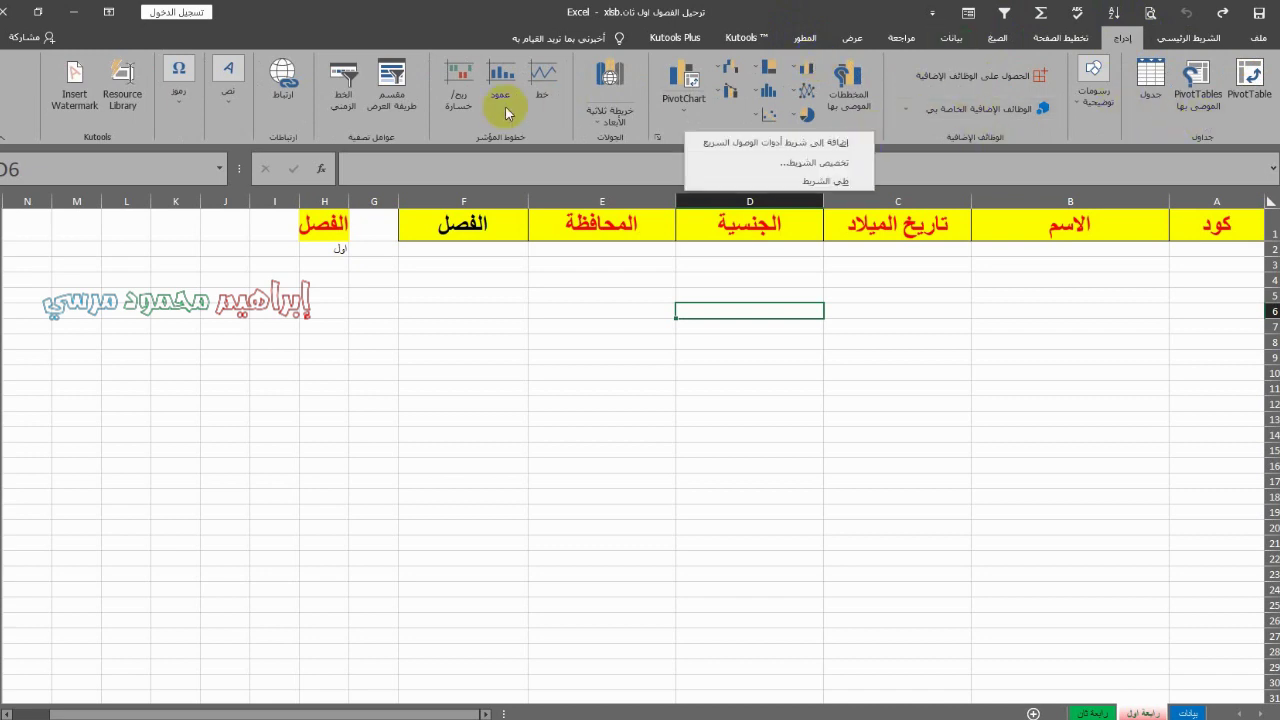
left_click(857, 163)
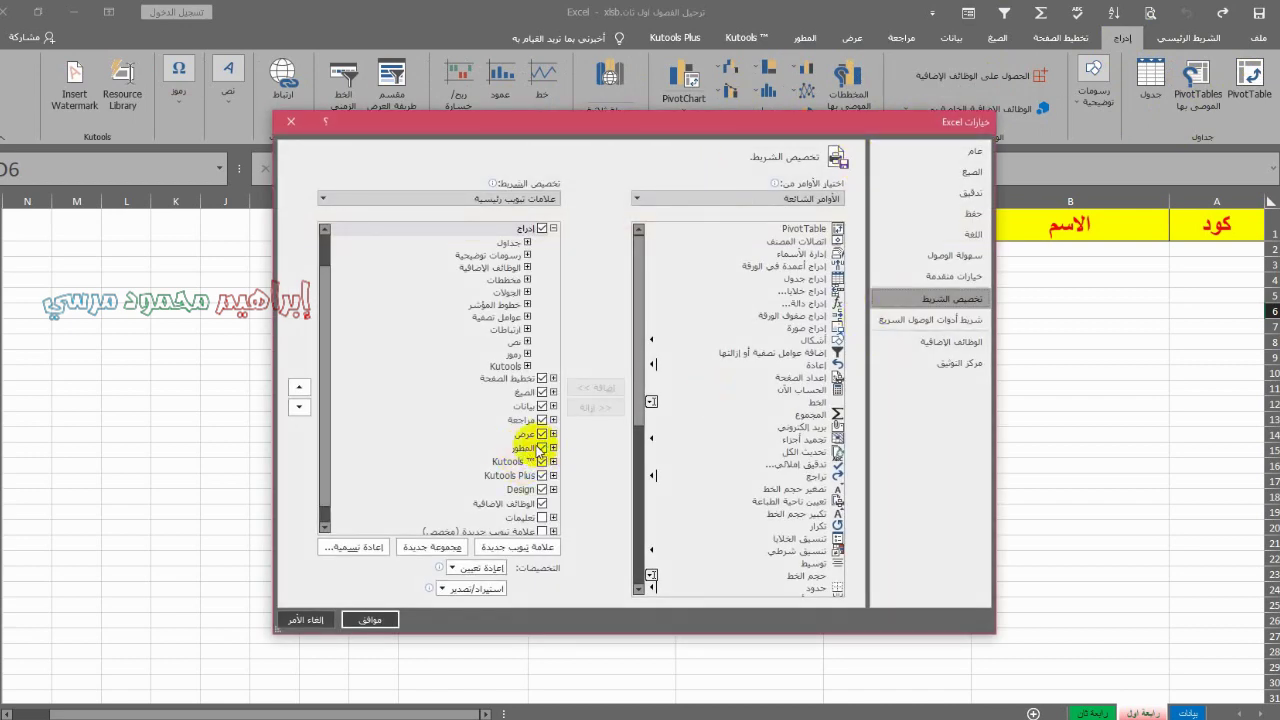
left_click(310, 619)
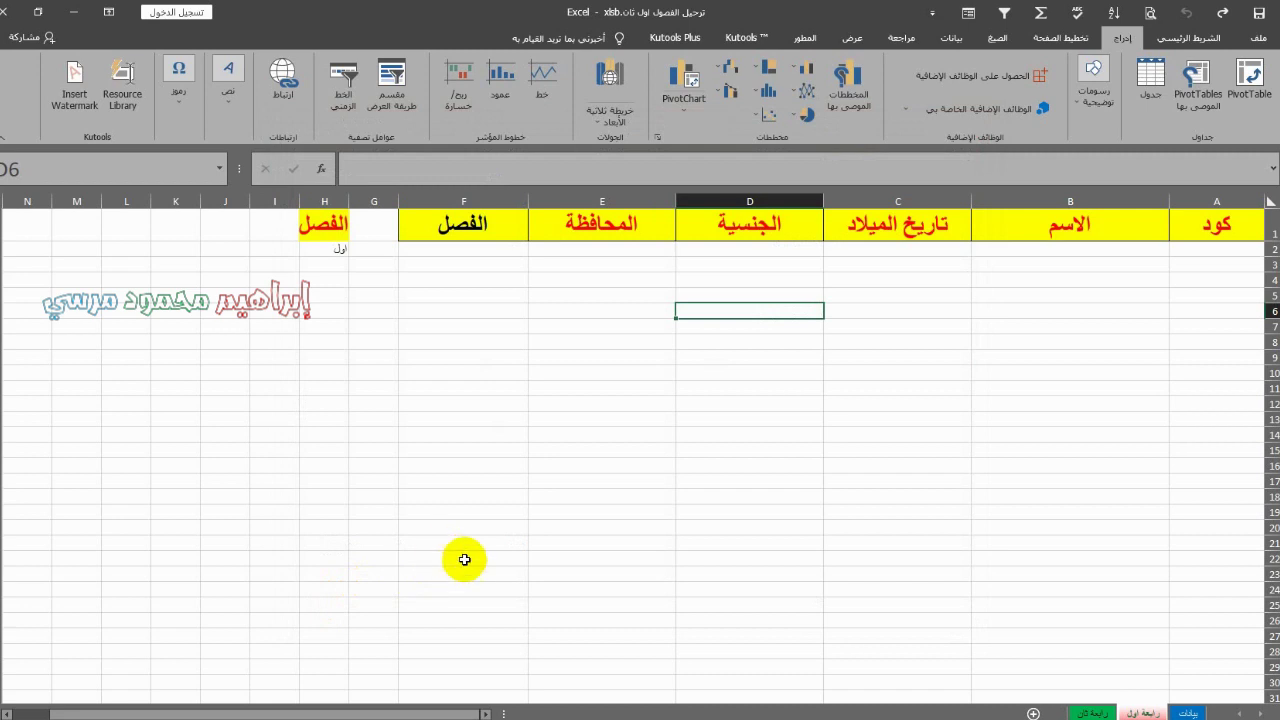
- Review the file types offered for saving the workbook on the computer, without saving a copy
left_click(1262, 40)
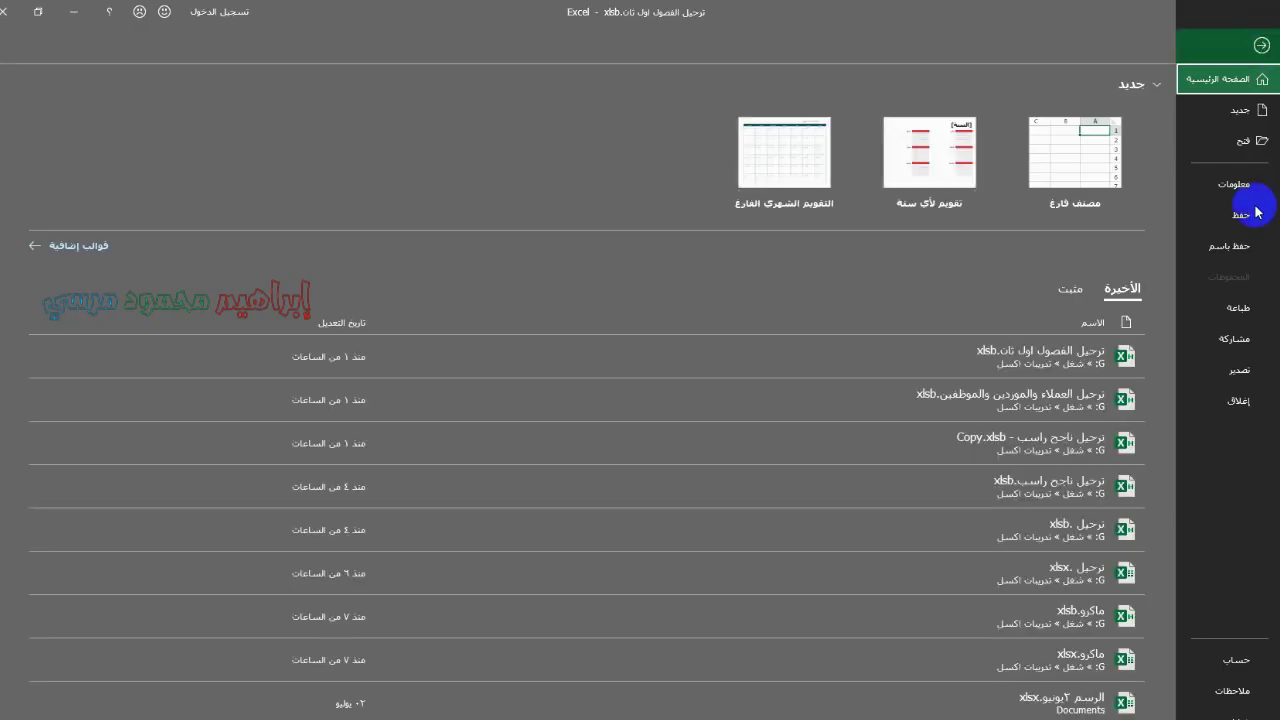
left_click(1251, 254)
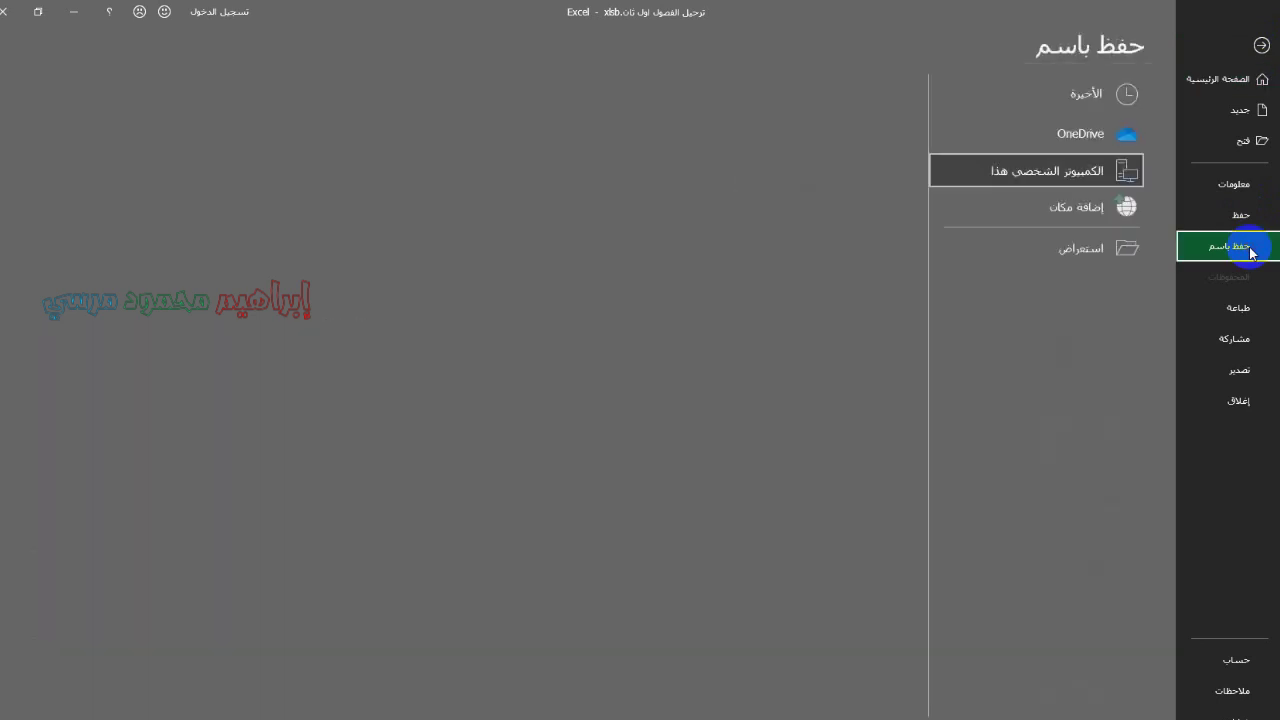
left_click(1082, 252)
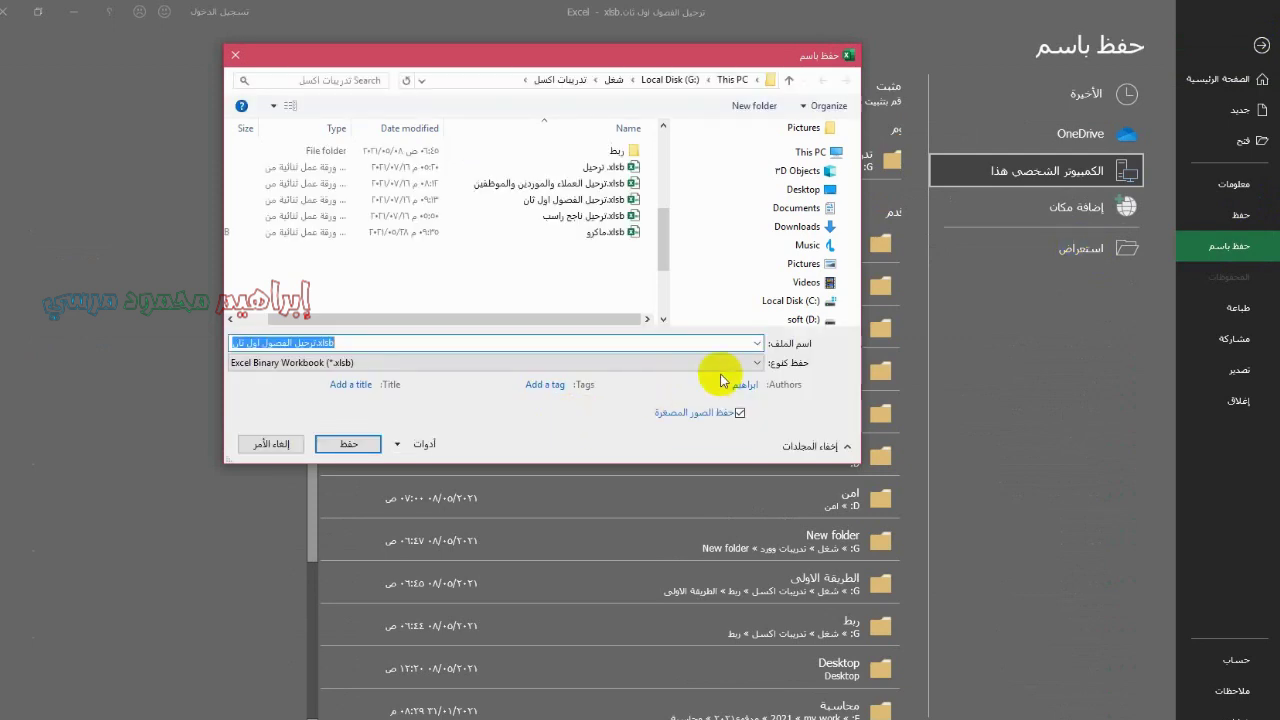
left_click(757, 364)
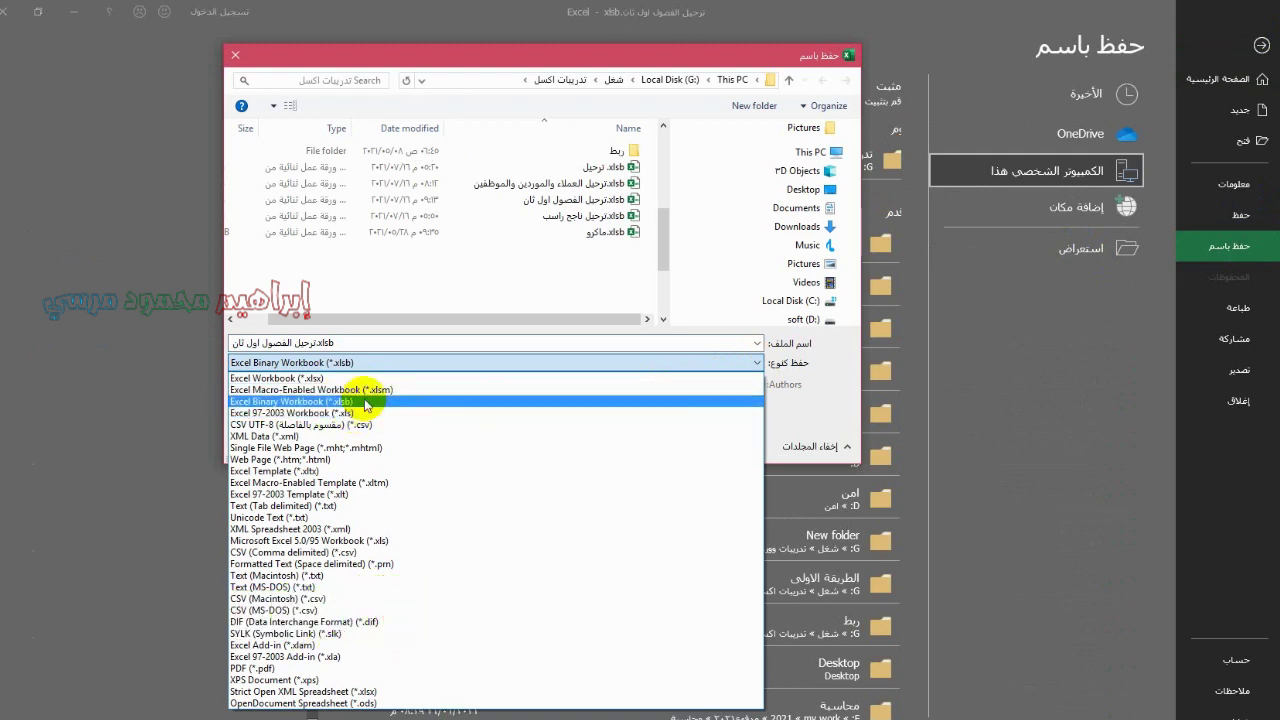
left_click(233, 56)
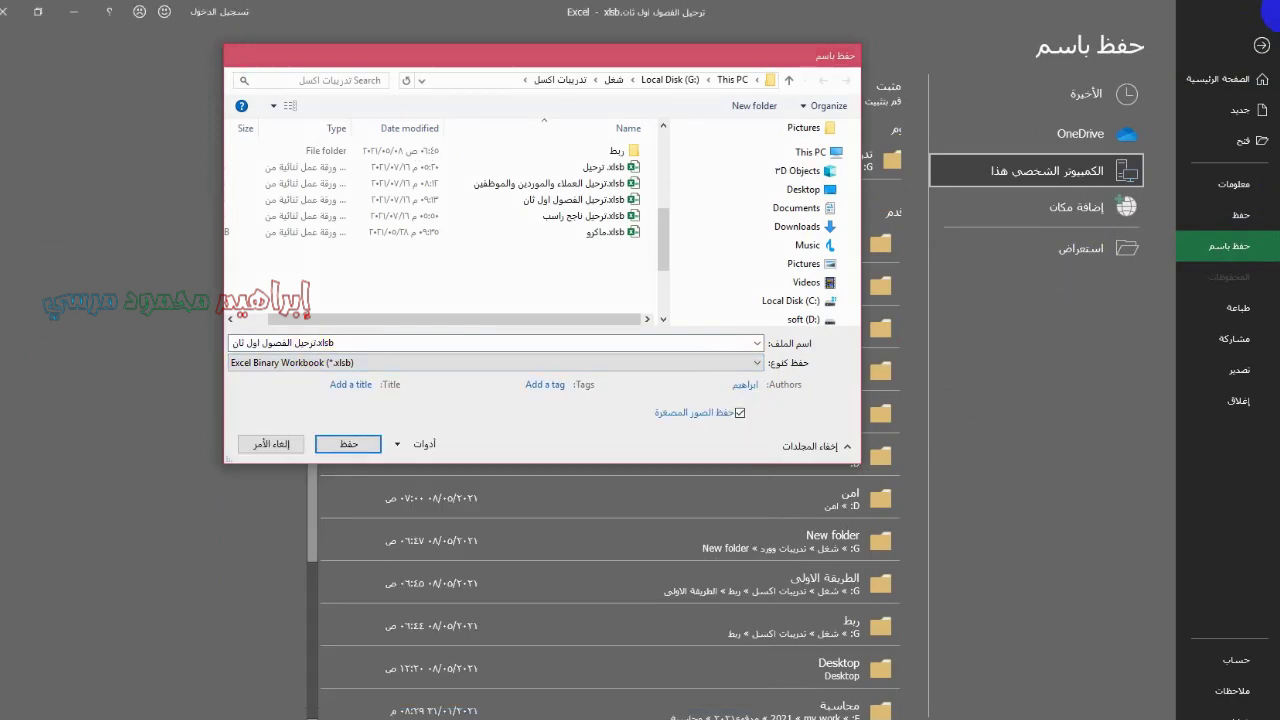
left_click(233, 56)
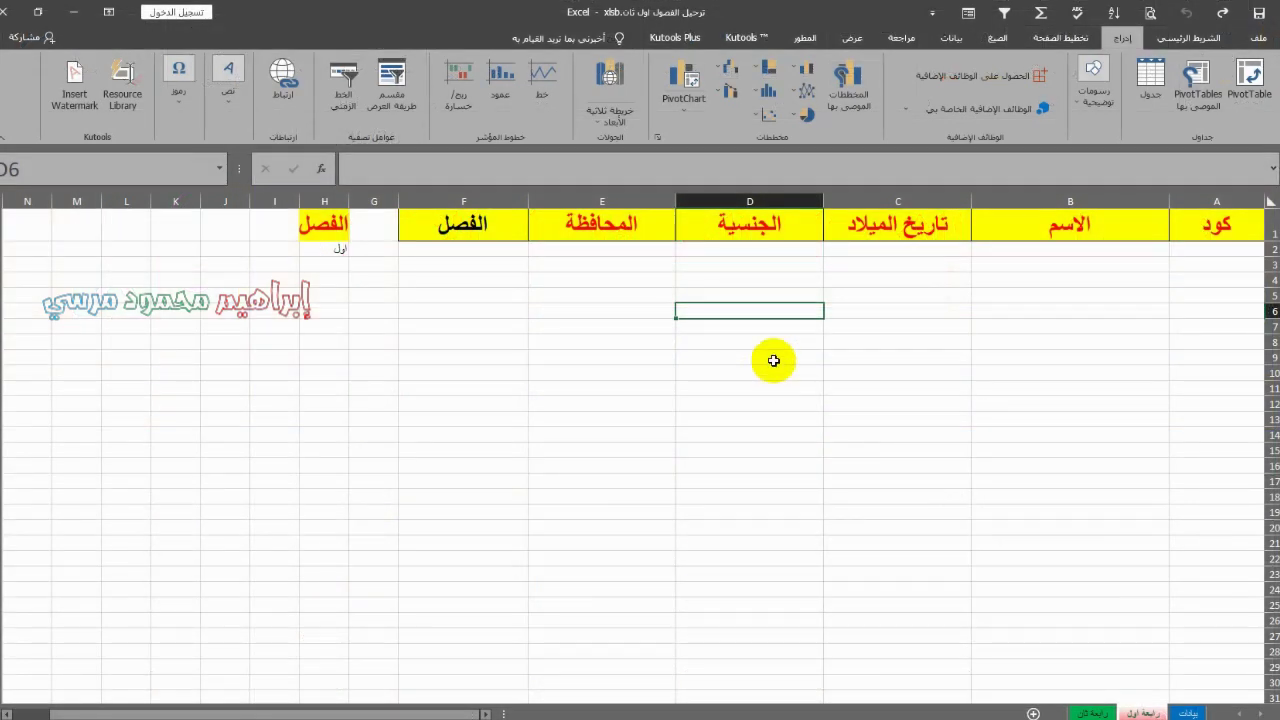
left_click_drag(1205, 224, 466, 235)
left_click(617, 342)
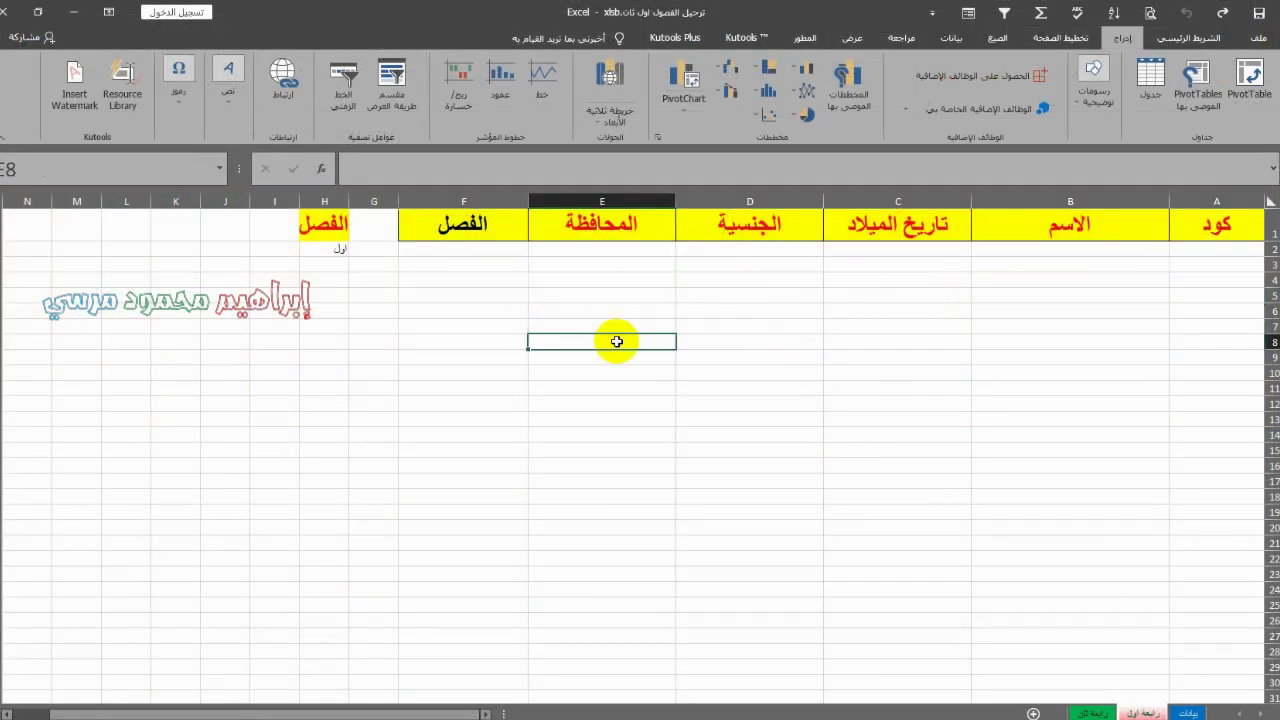
left_click(708, 340)
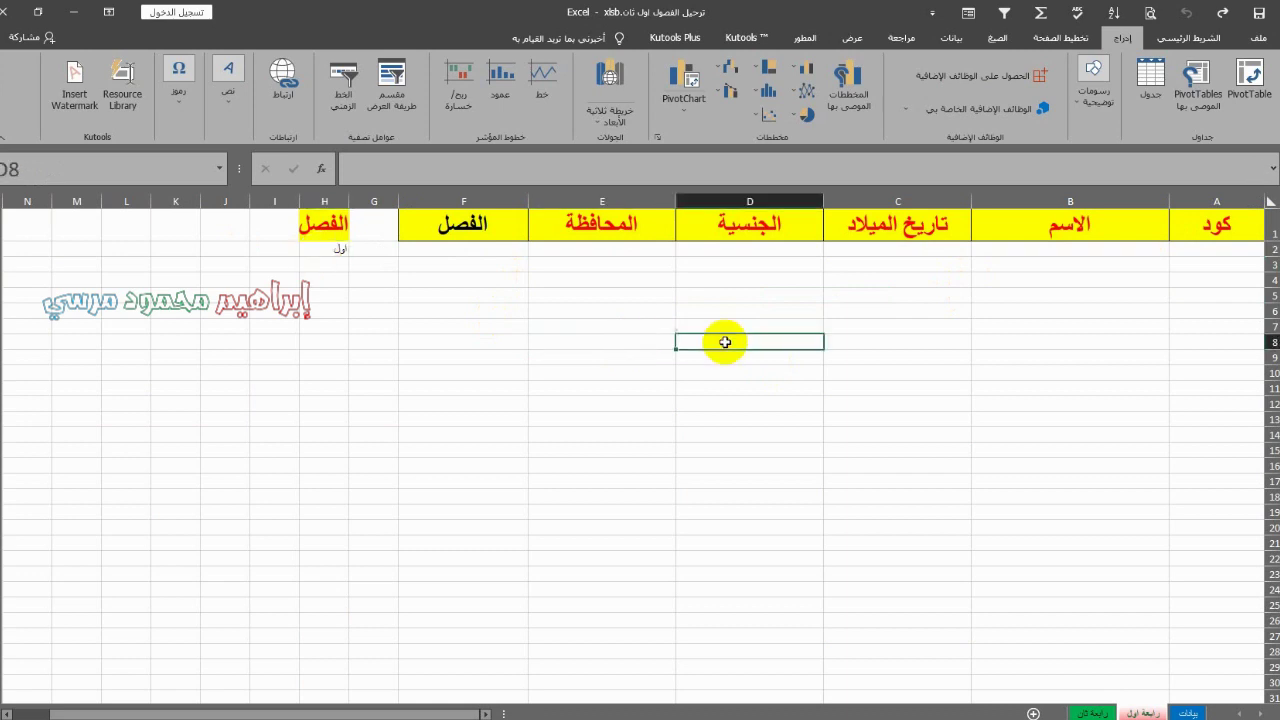
- Start recording a macro named fr, stored in this workbook, from the رابعة اول sheet
left_click(849, 38)
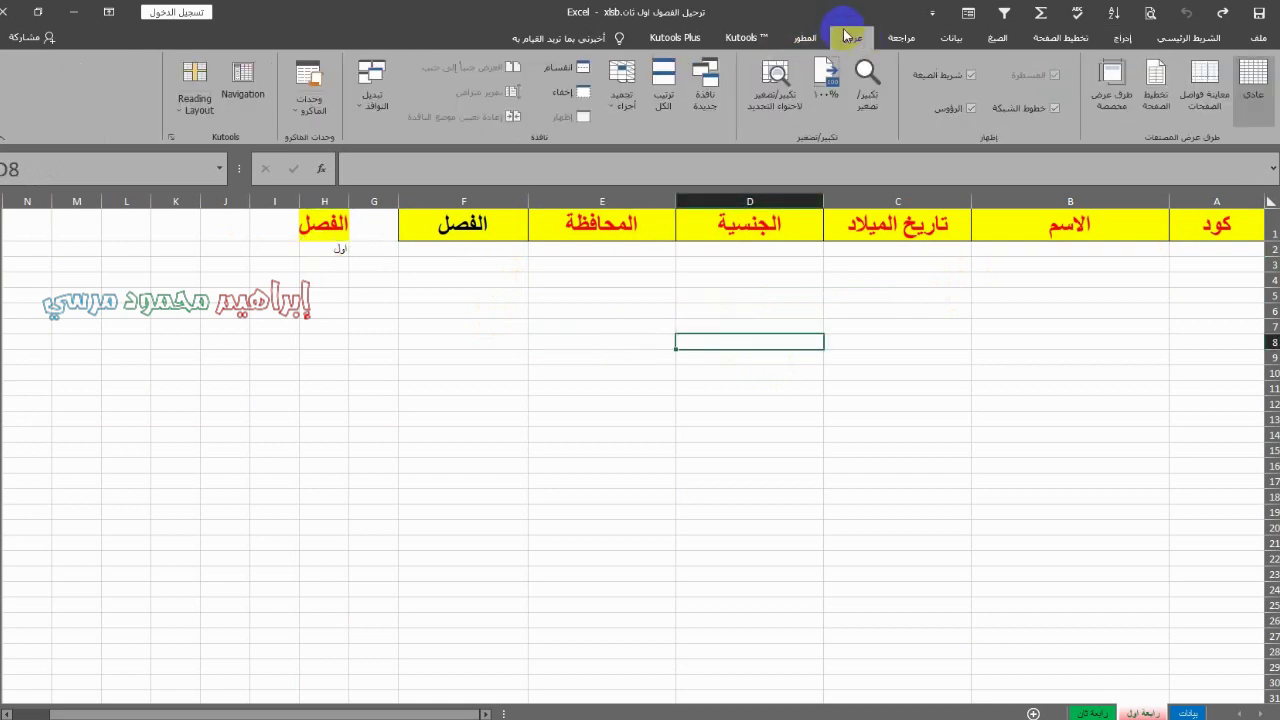
left_click(320, 115)
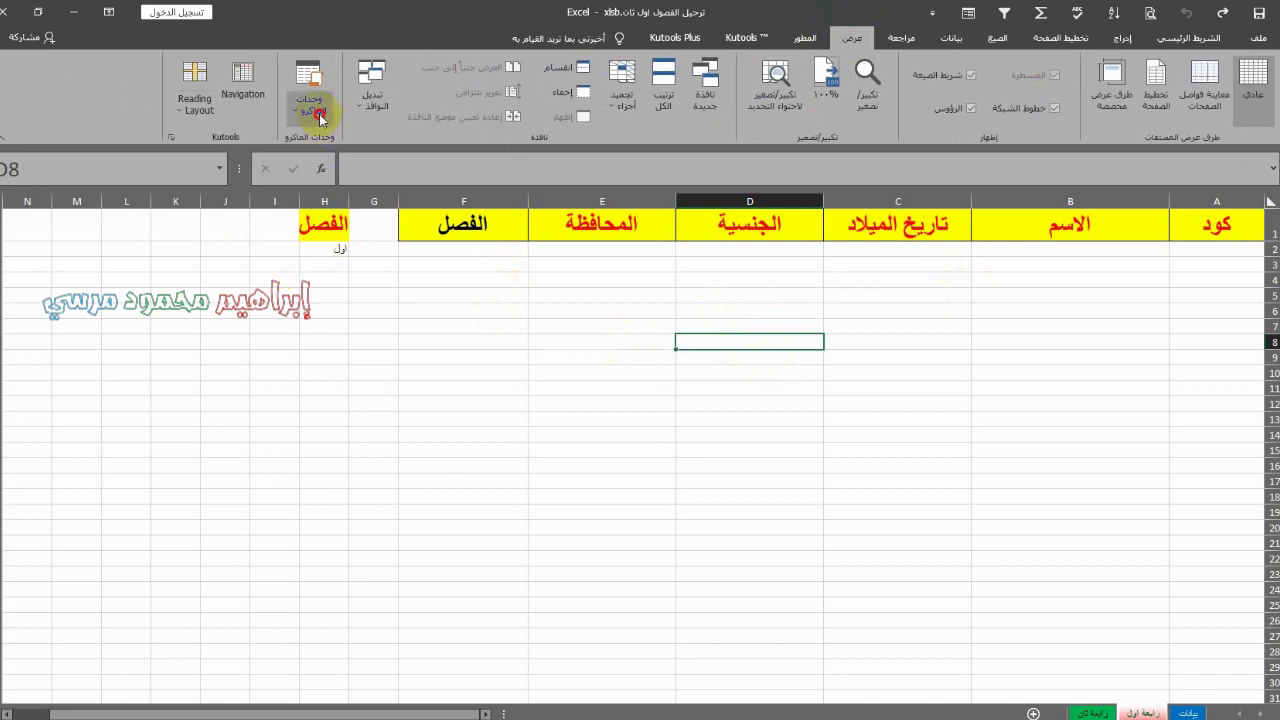
left_click(283, 162)
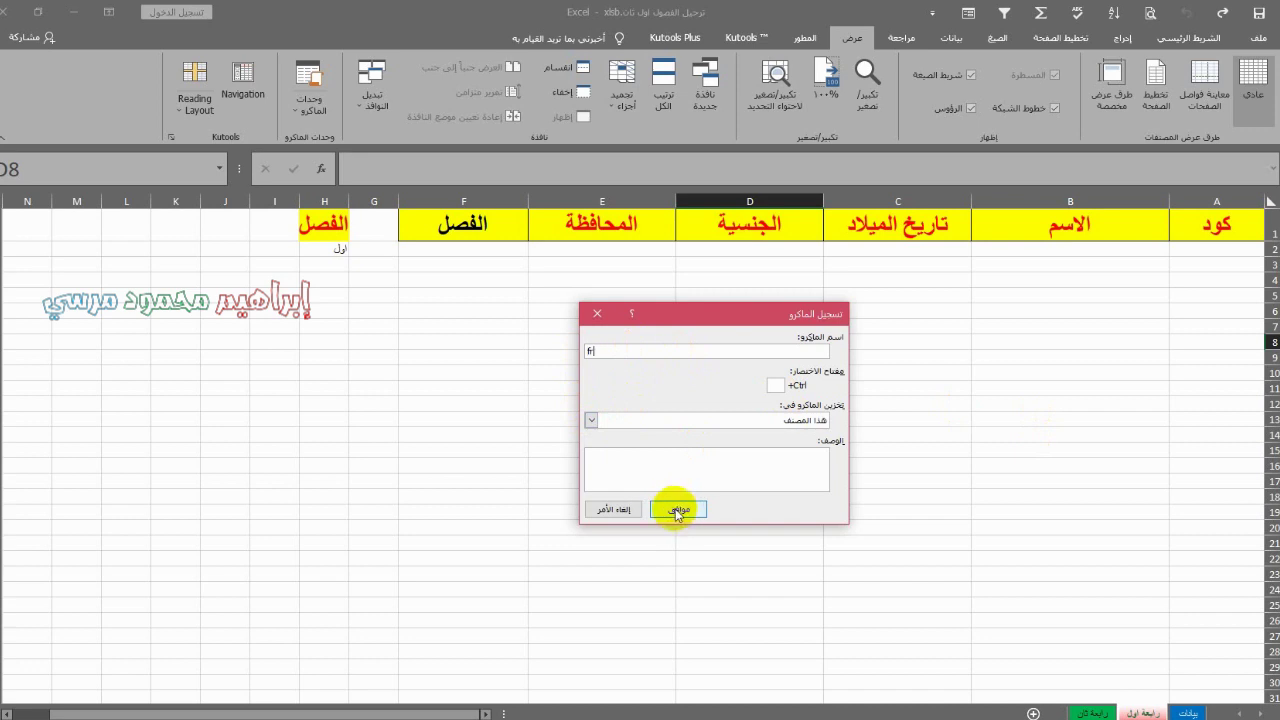
left_click(676, 509)
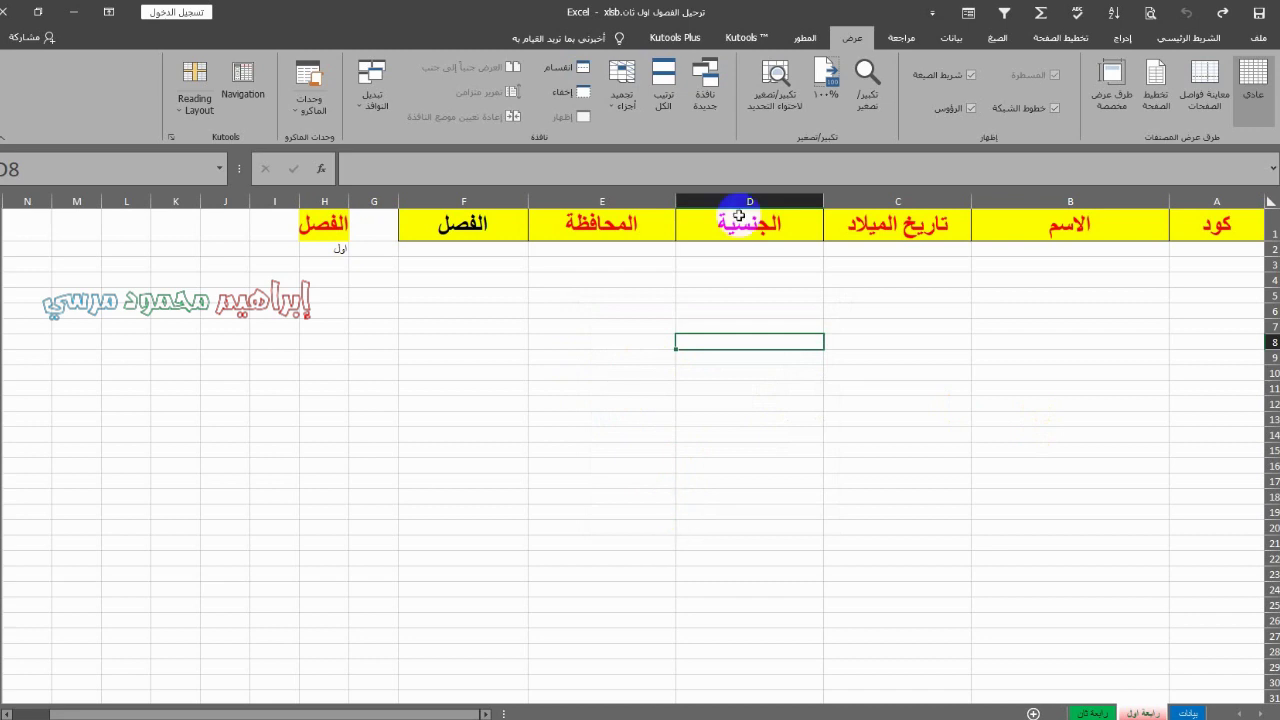
- Set up an advanced filter that copies to another location, with A3:F20 of the بيانات sheet as the list range
left_click(950, 40)
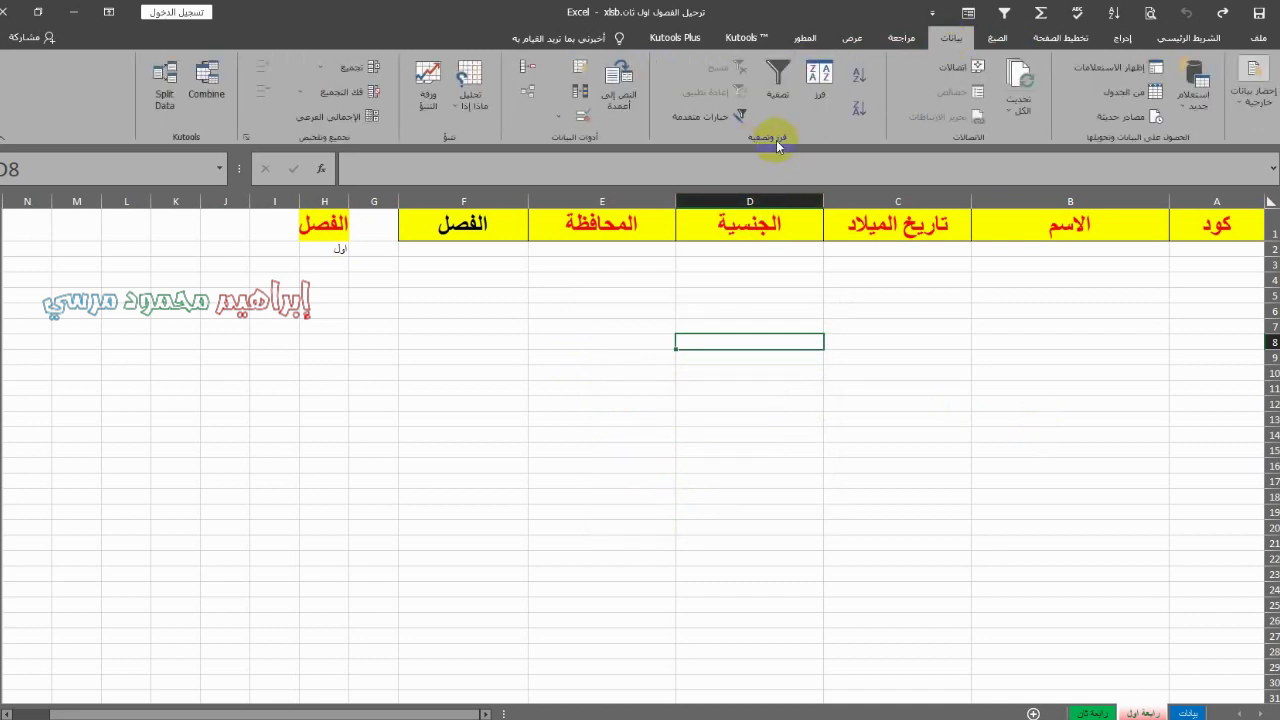
left_click(703, 120)
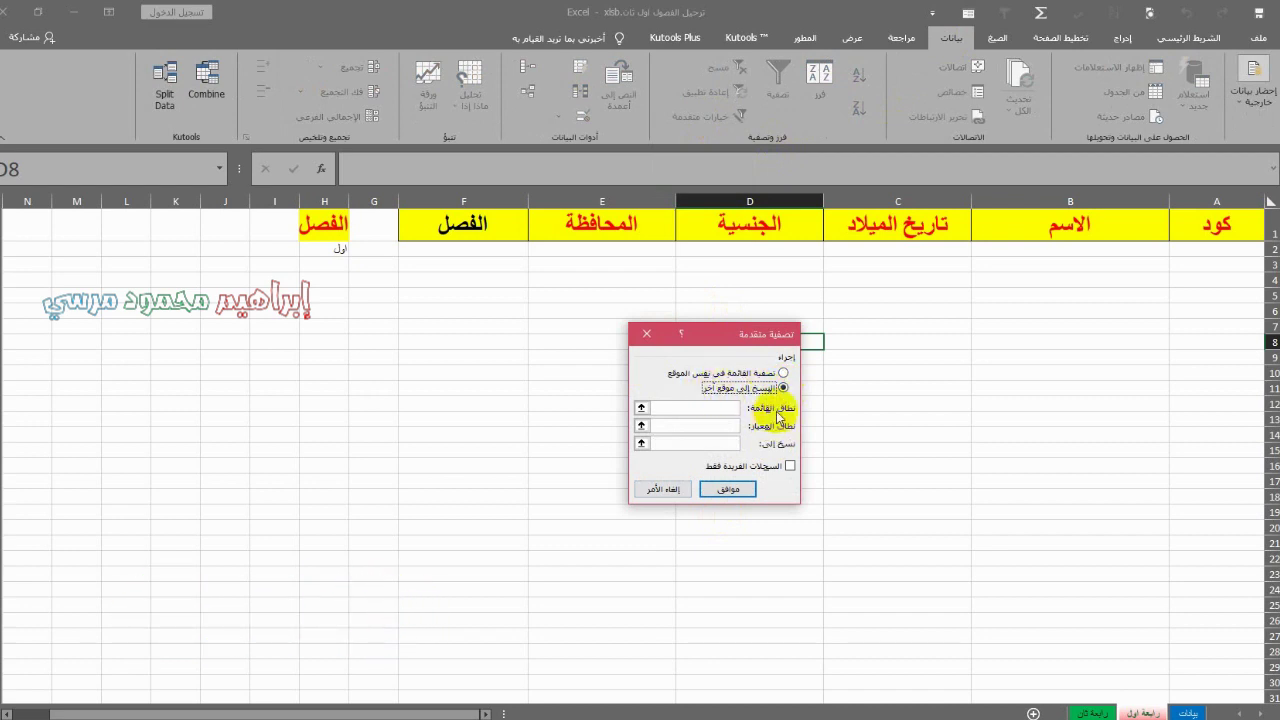
left_click(694, 410)
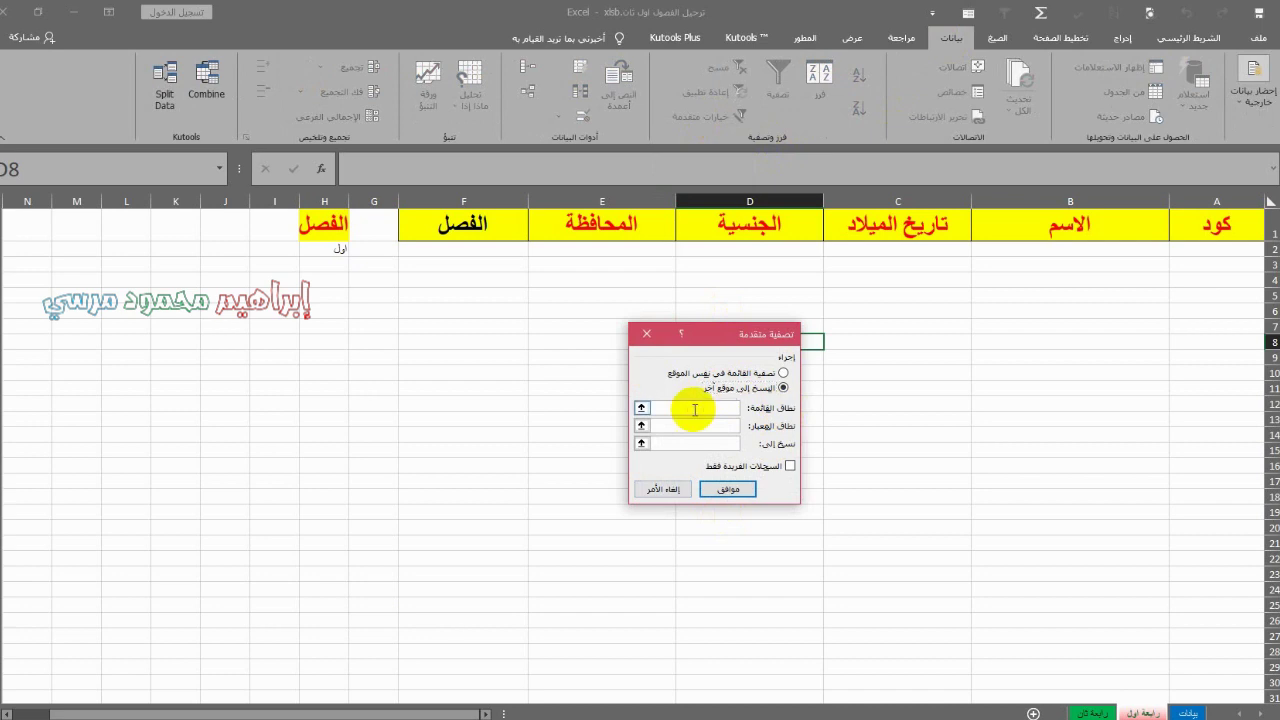
left_click(1190, 712)
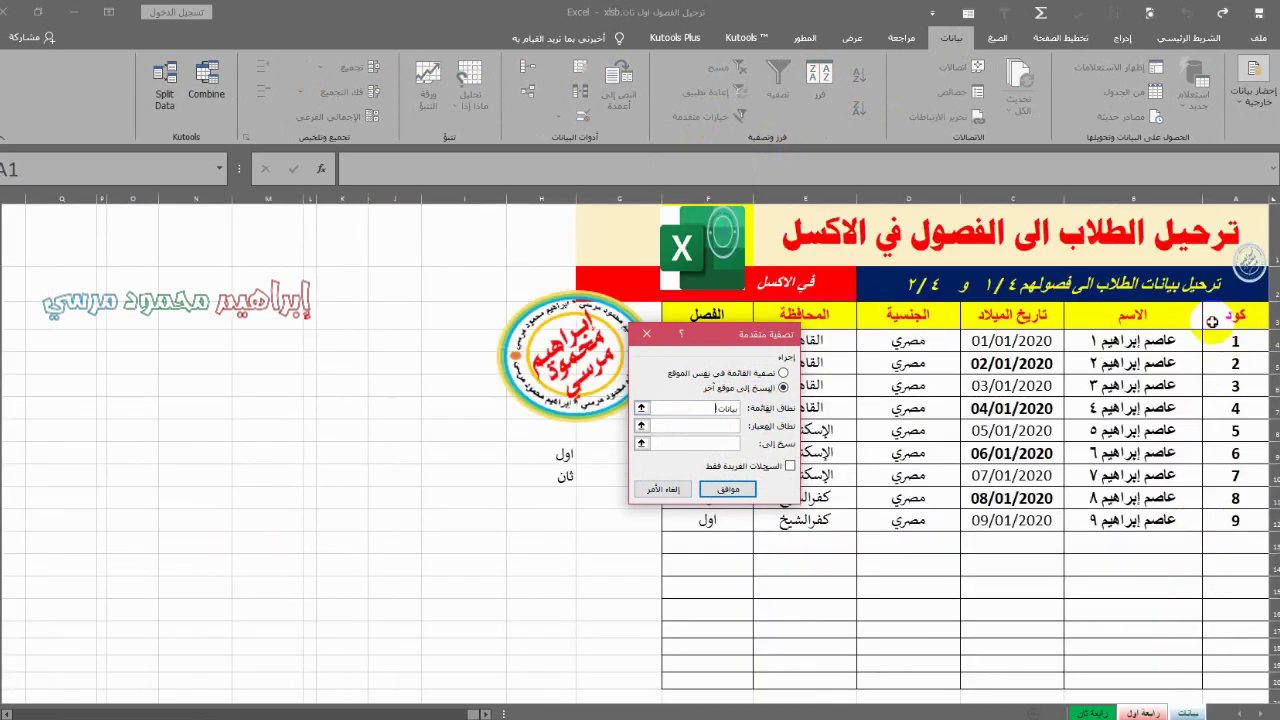
left_click_drag(1235, 315, 738, 668)
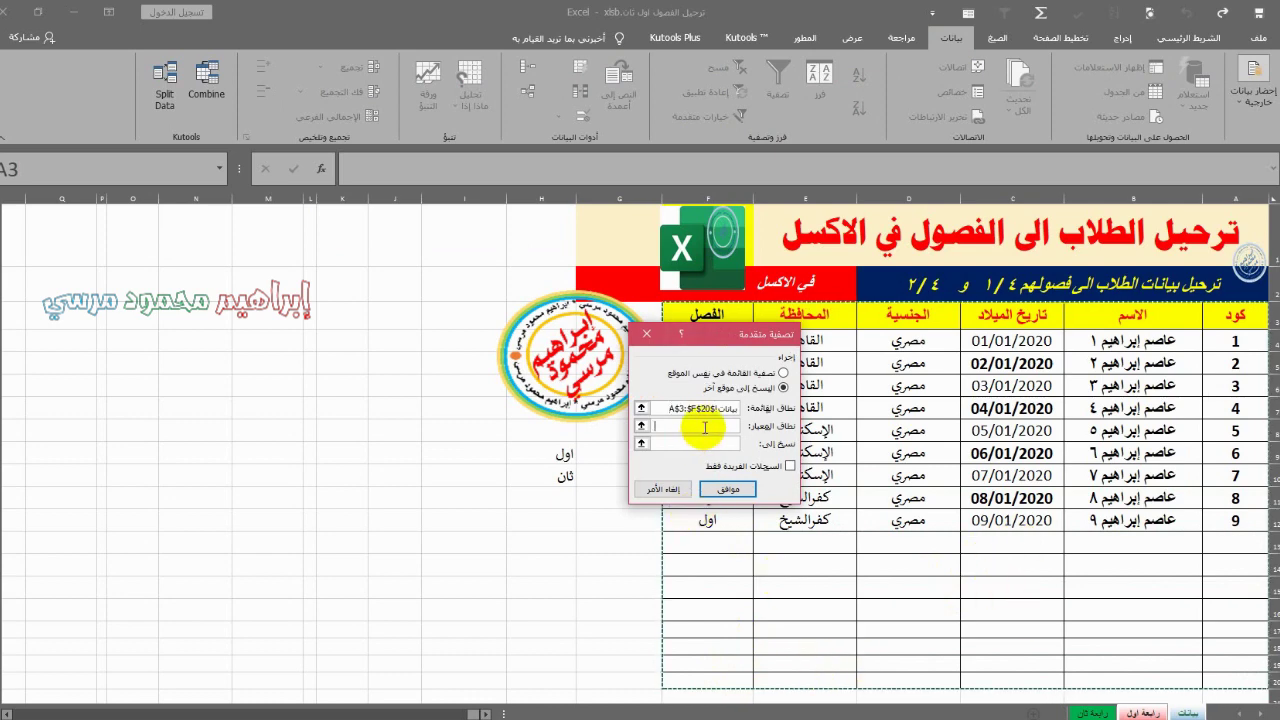
- Run the advanced filter with criteria range H1:H2 and copy destination A1:F1 on رابعة اول, and check the الفصل values in the extracted rows
left_click(760, 437)
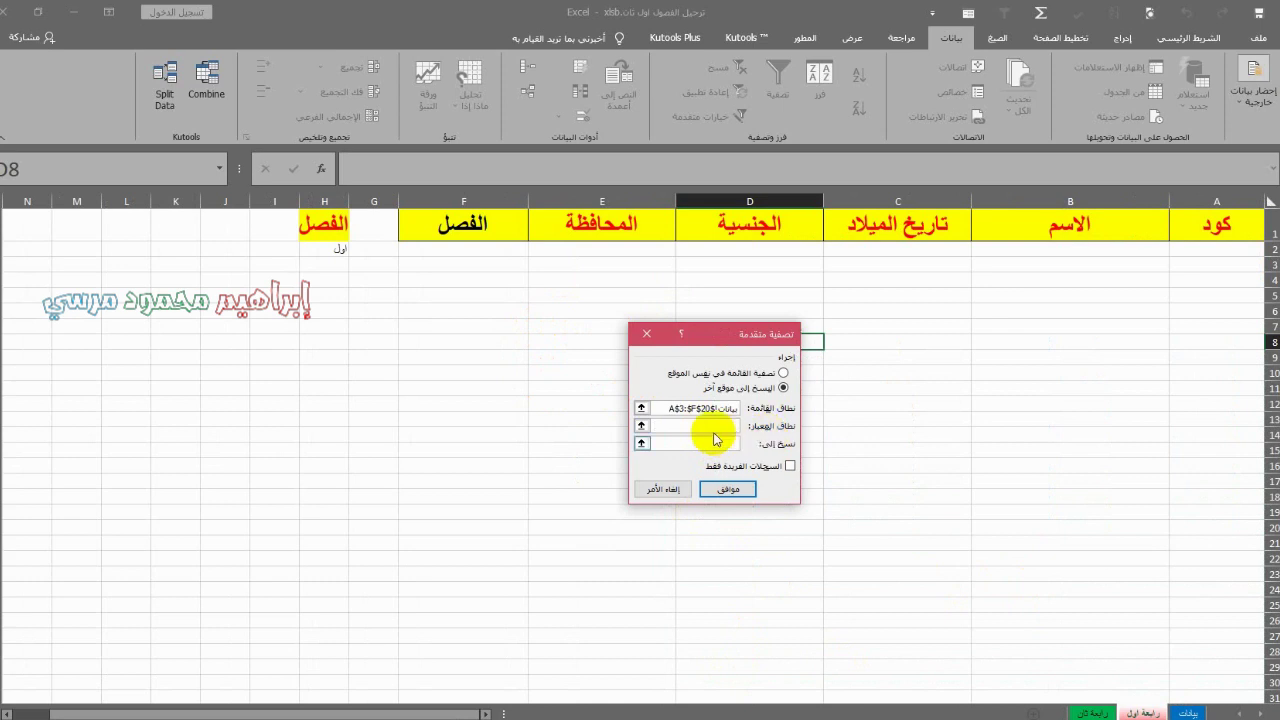
left_click_drag(337, 224, 342, 255)
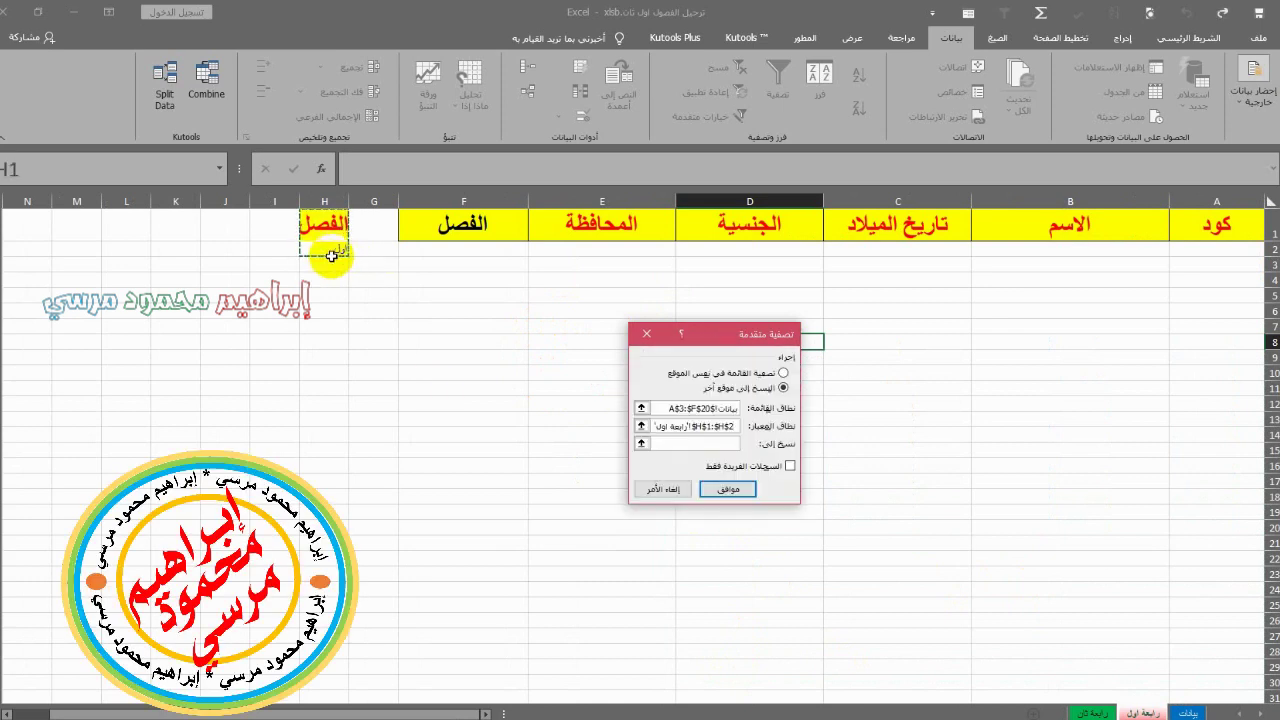
left_click(647, 445)
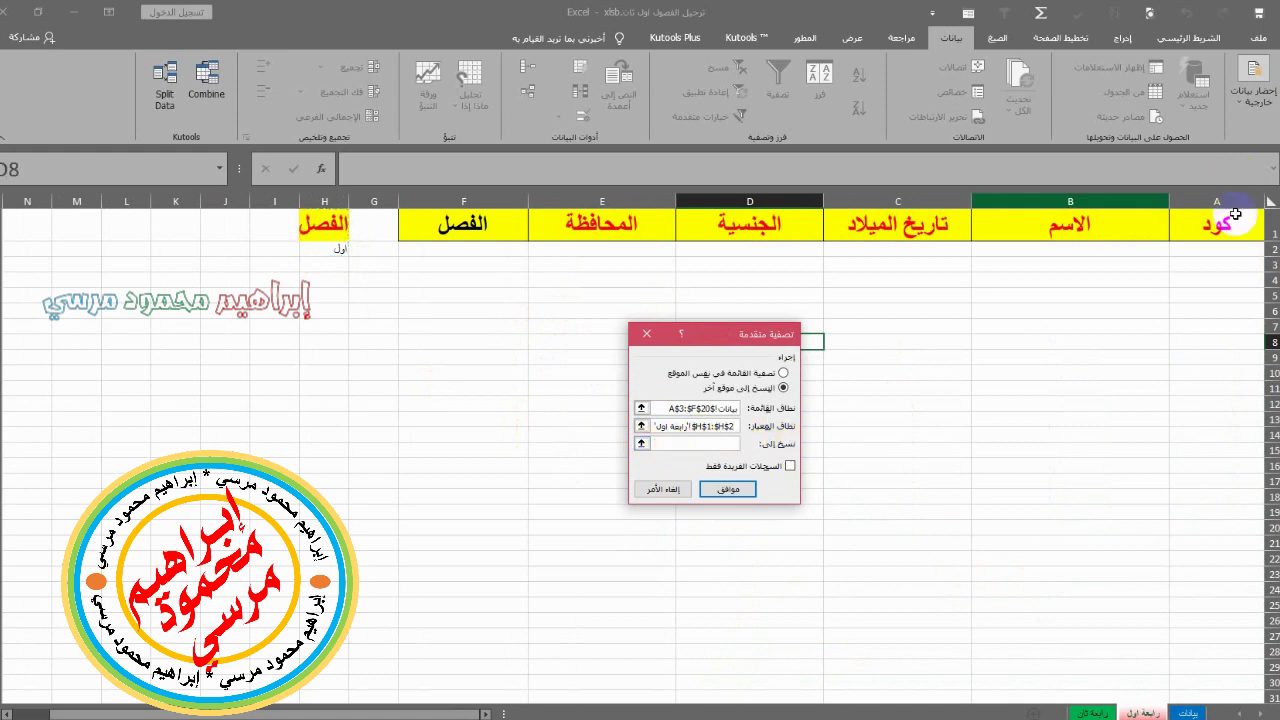
left_click_drag(1235, 224, 470, 224)
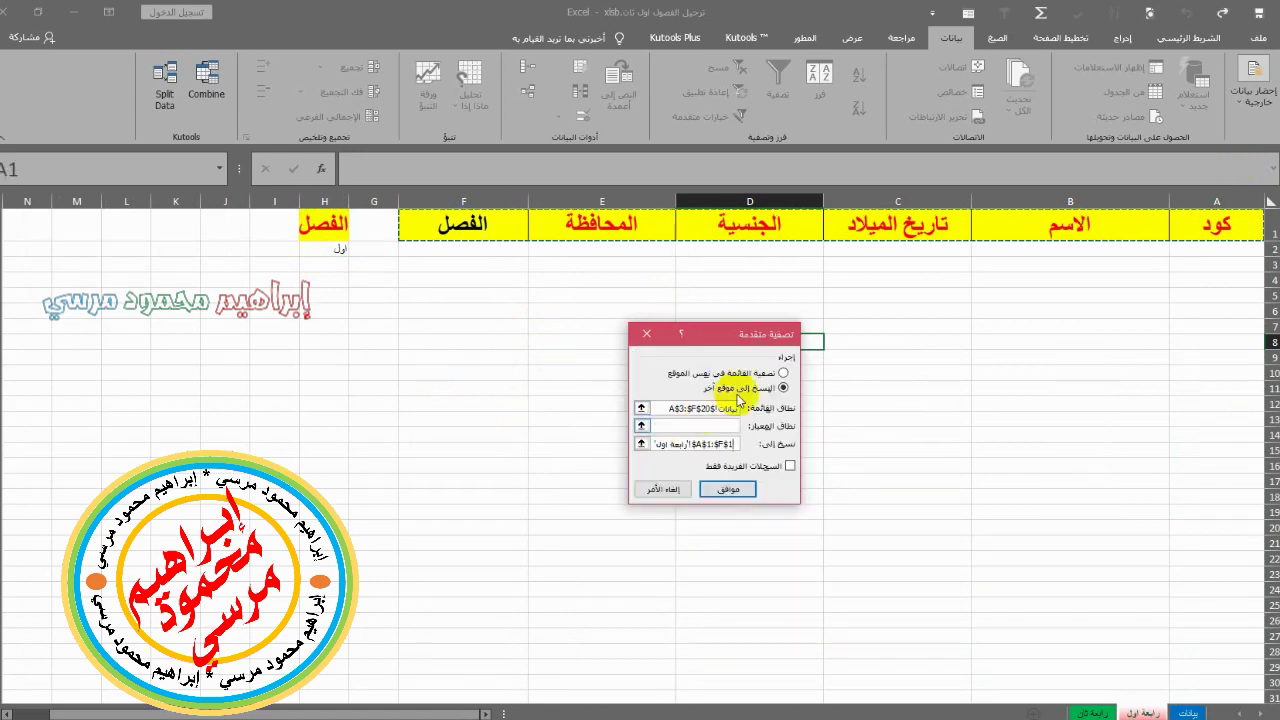
left_click(730, 488)
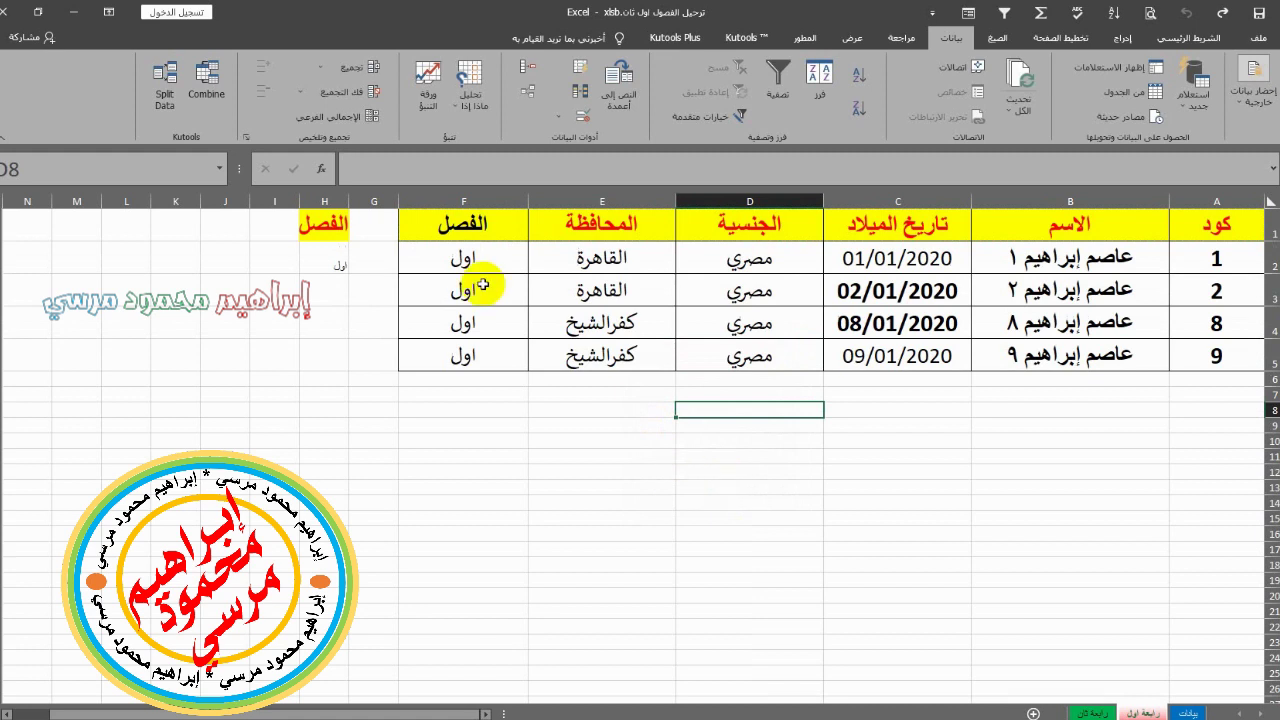
left_click_drag(489, 258, 491, 358)
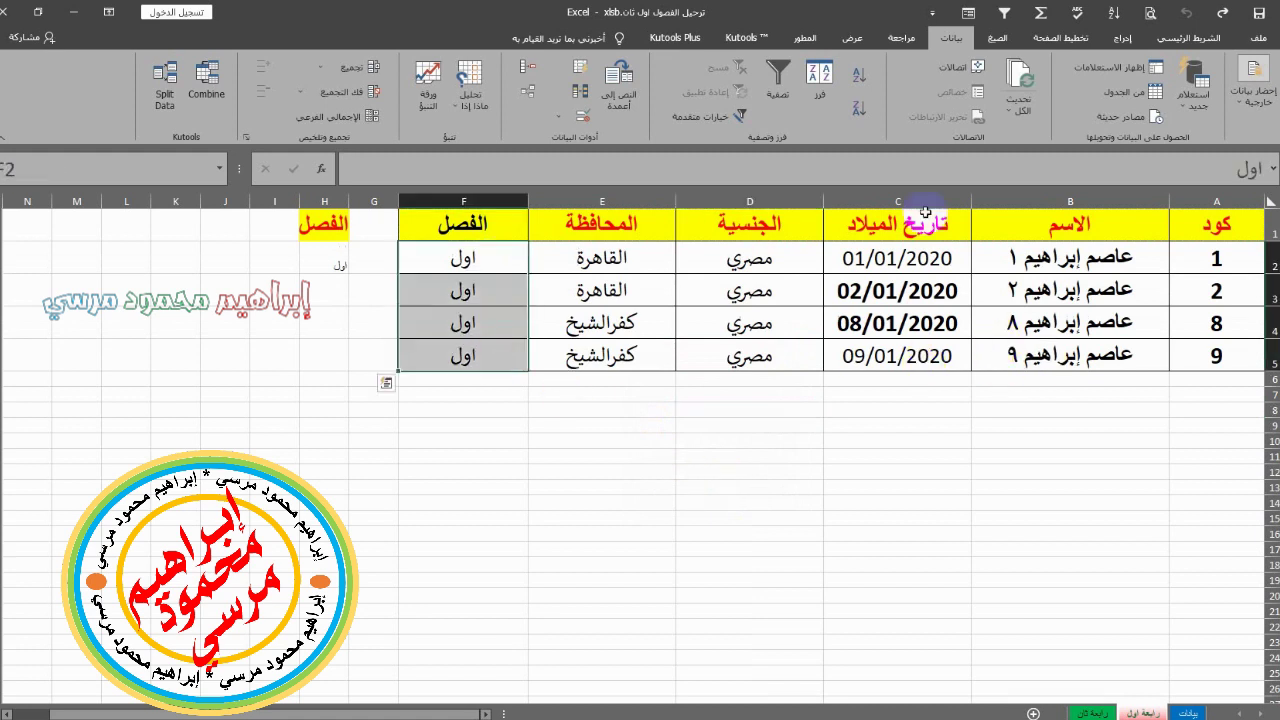
- Stop recording the fr macro on the رابعة اول sheet
left_click(522, 377)
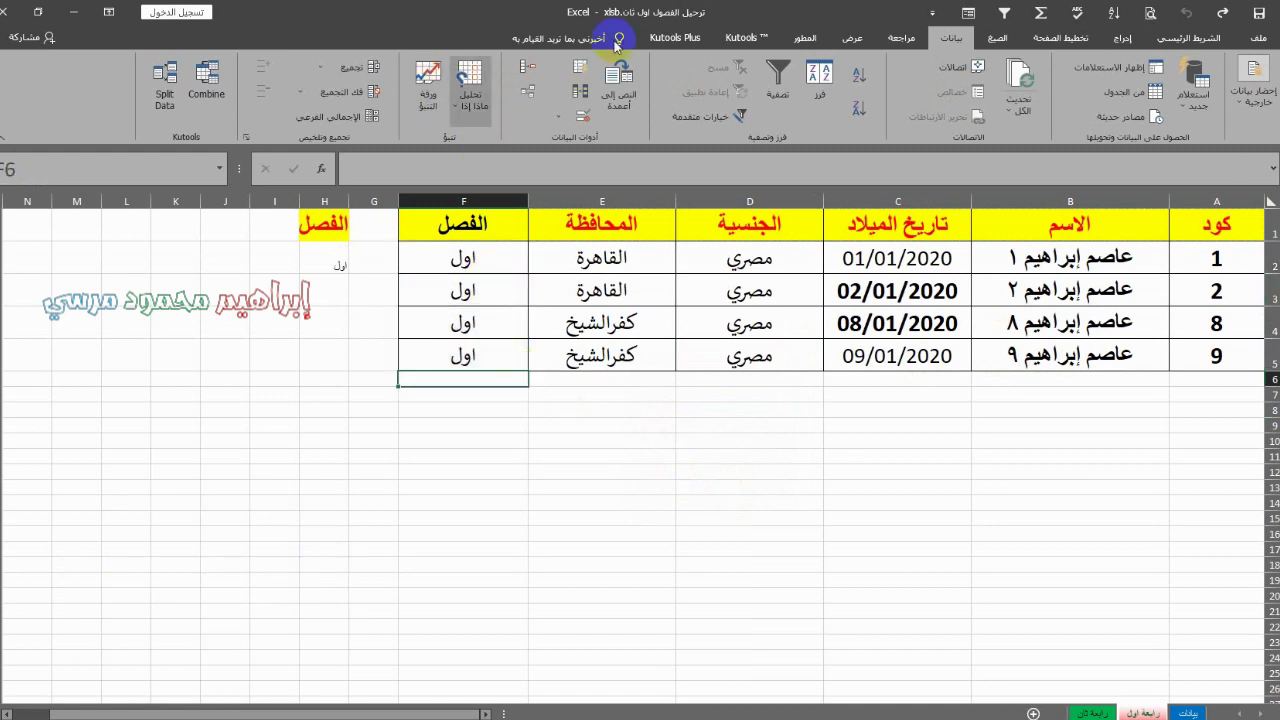
left_click(850, 38)
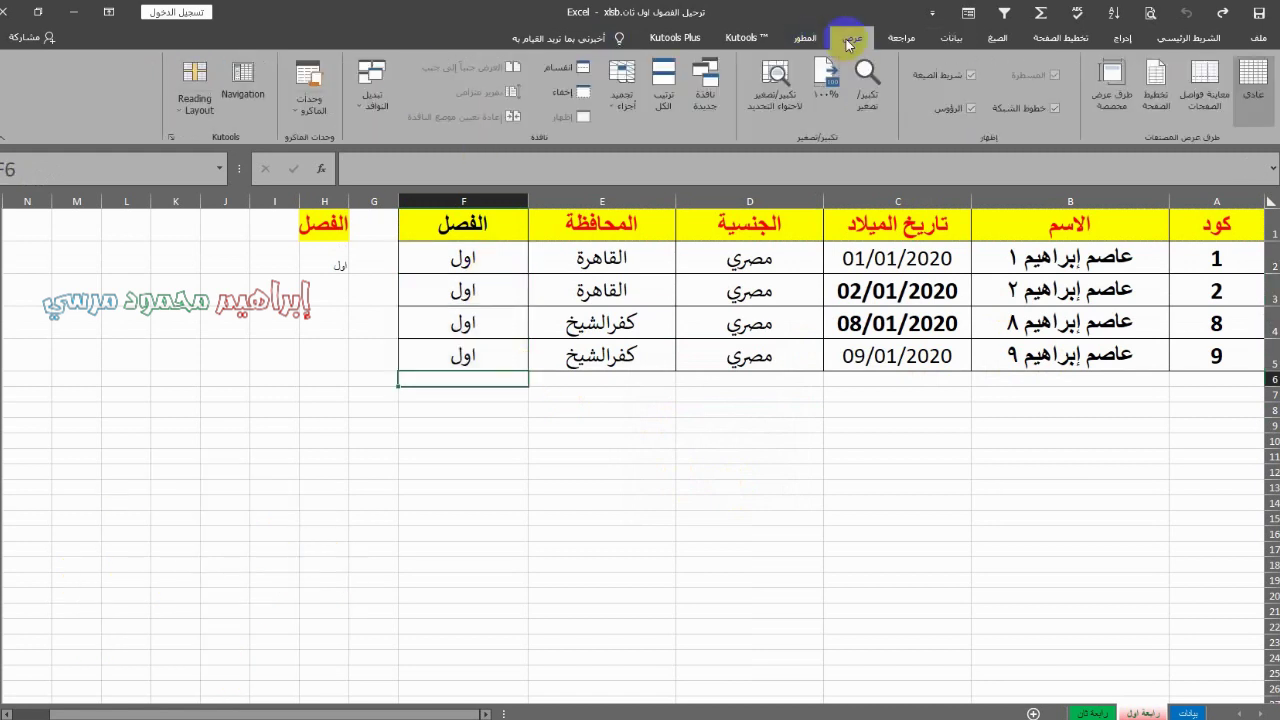
left_click(323, 117)
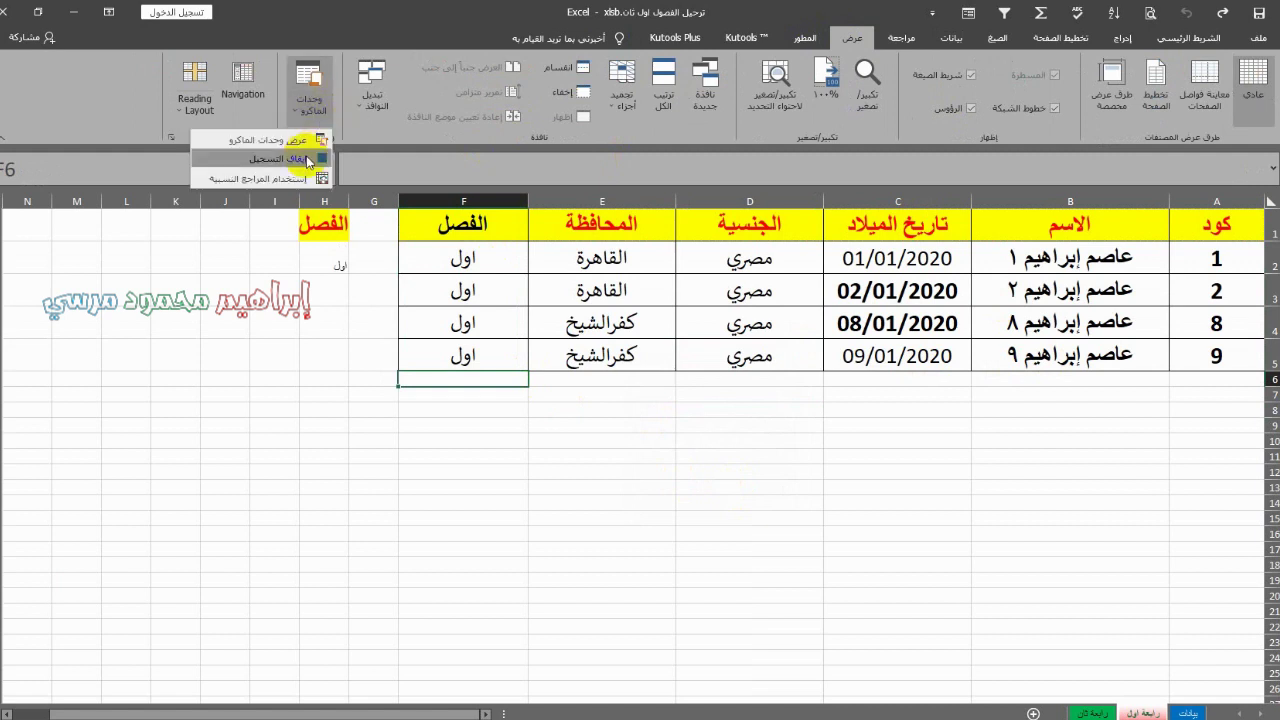
left_click(307, 160)
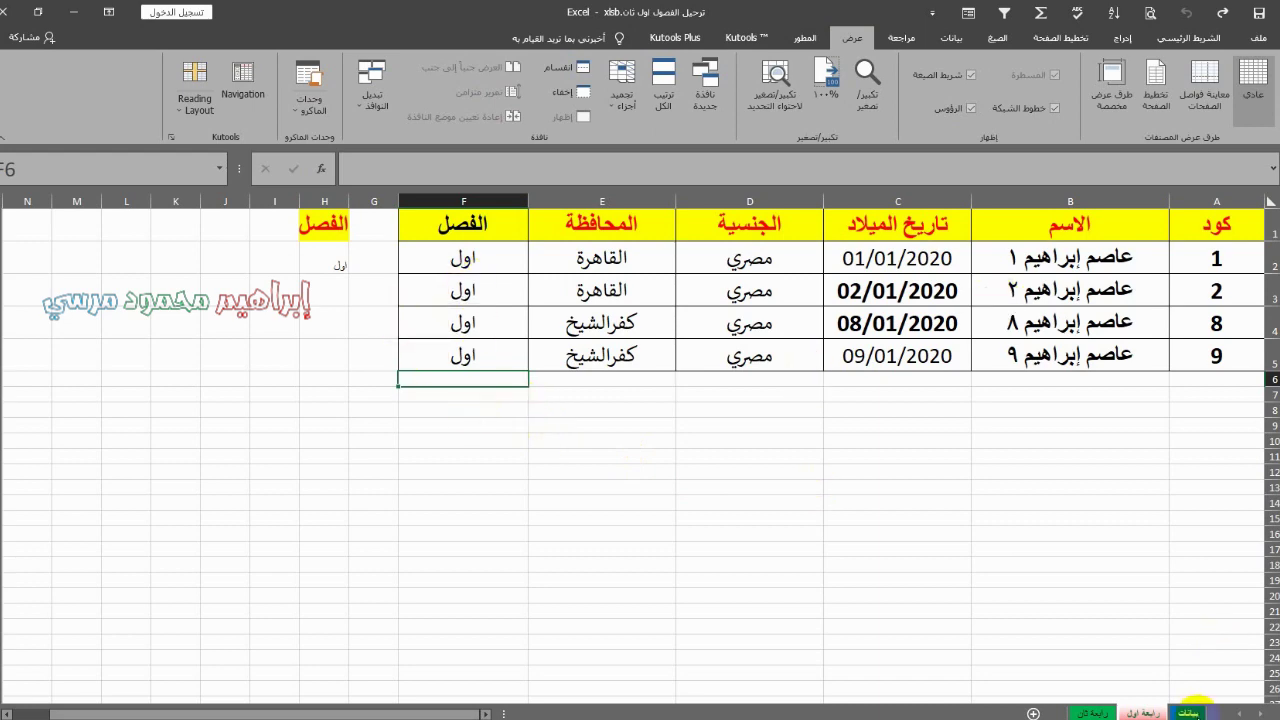
- Compare the last extracted record on رابعة اول with the student list on the بيانات sheet
left_click(1190, 712)
left_click(1143, 712)
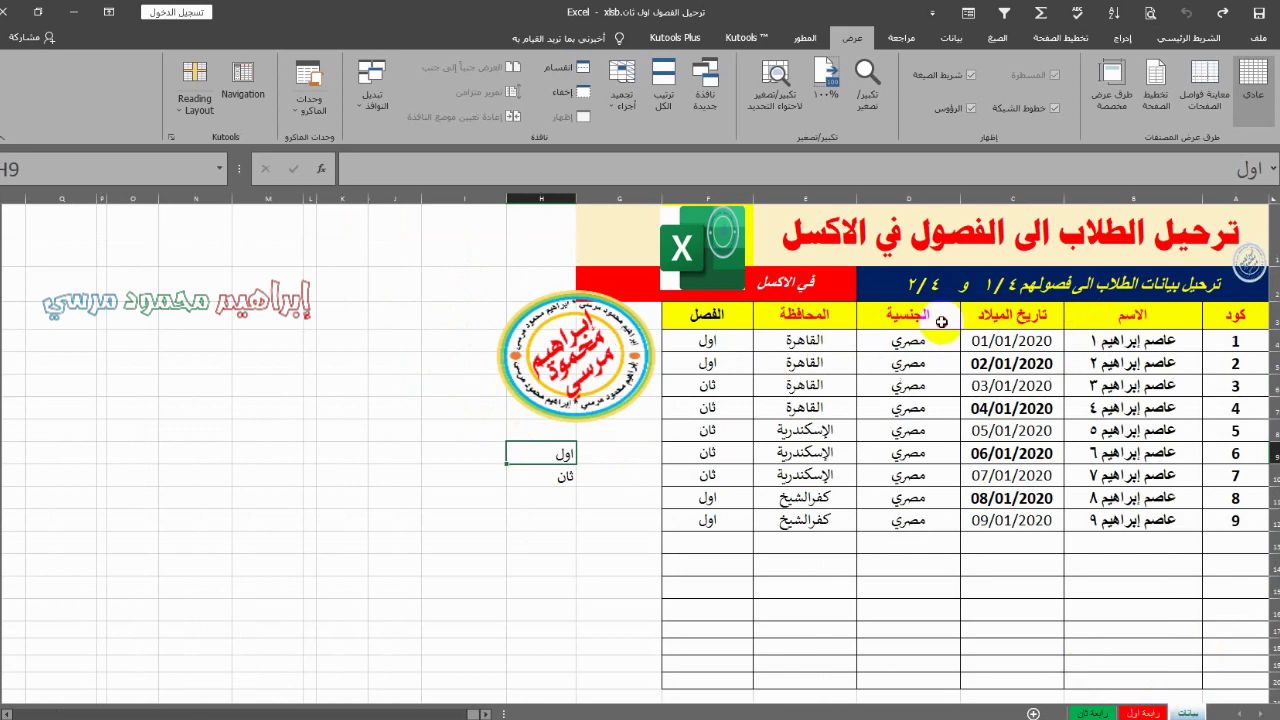
left_click_drag(1063, 357, 600, 355)
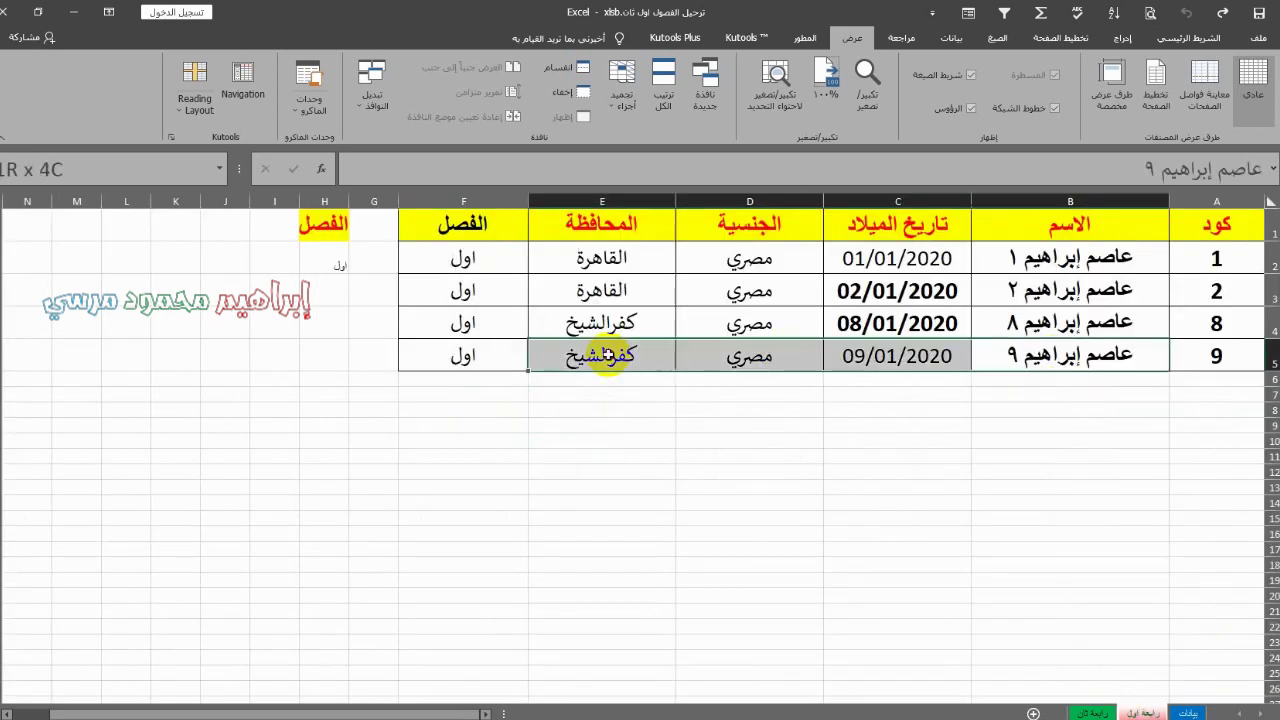
left_click(1157, 594)
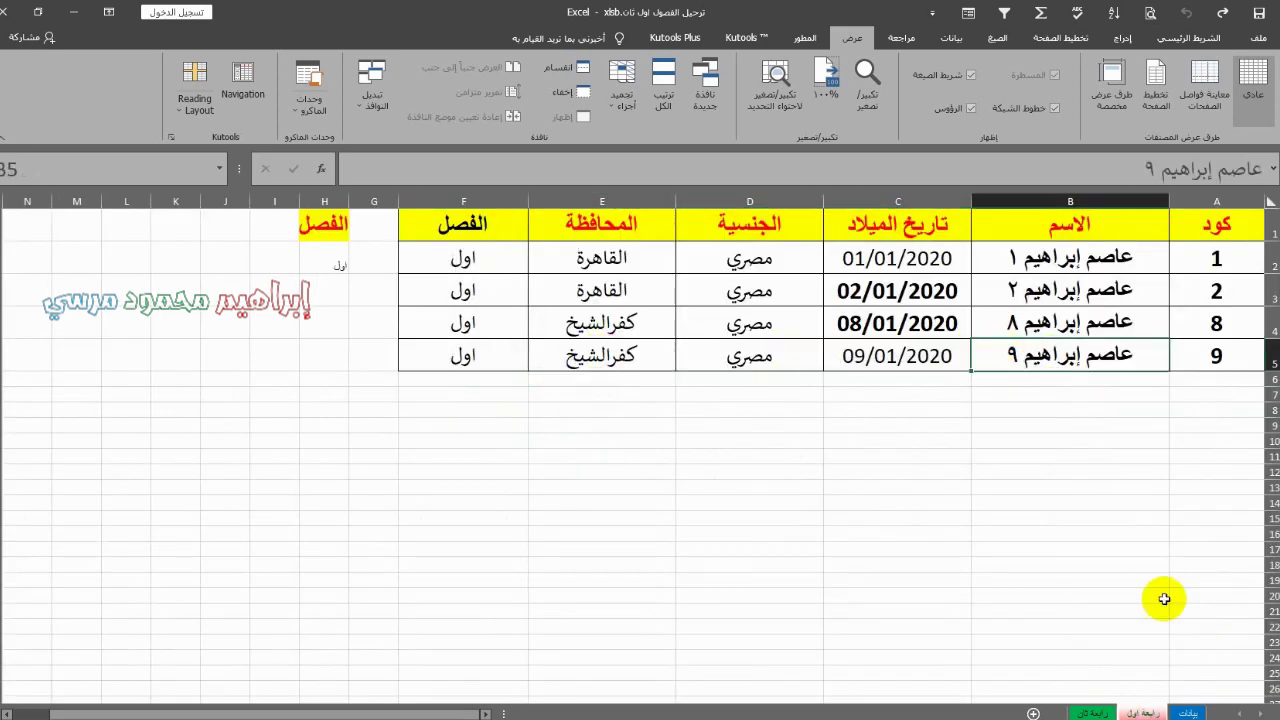
- Add student 10 in row 13 of بيانات with name, birth date, nationality مصري, governorate دسوق and class اول
key("ctrl+Page_Up")
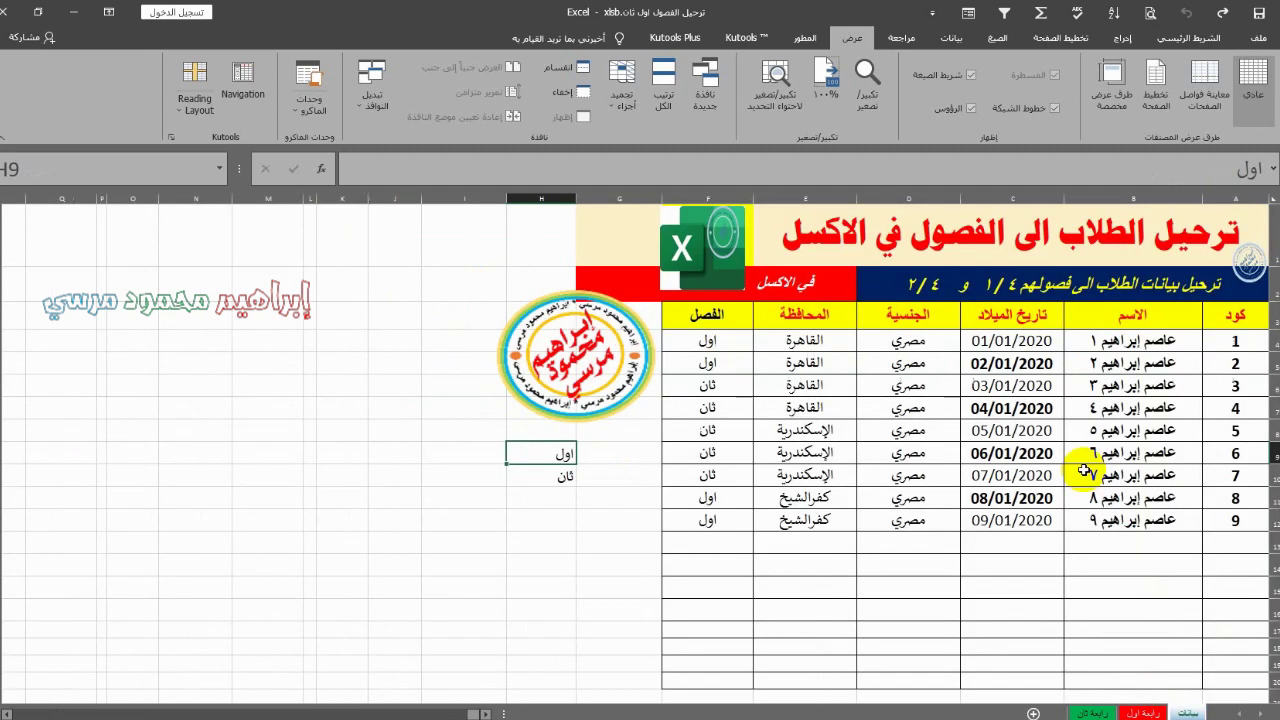
left_click(1068, 525)
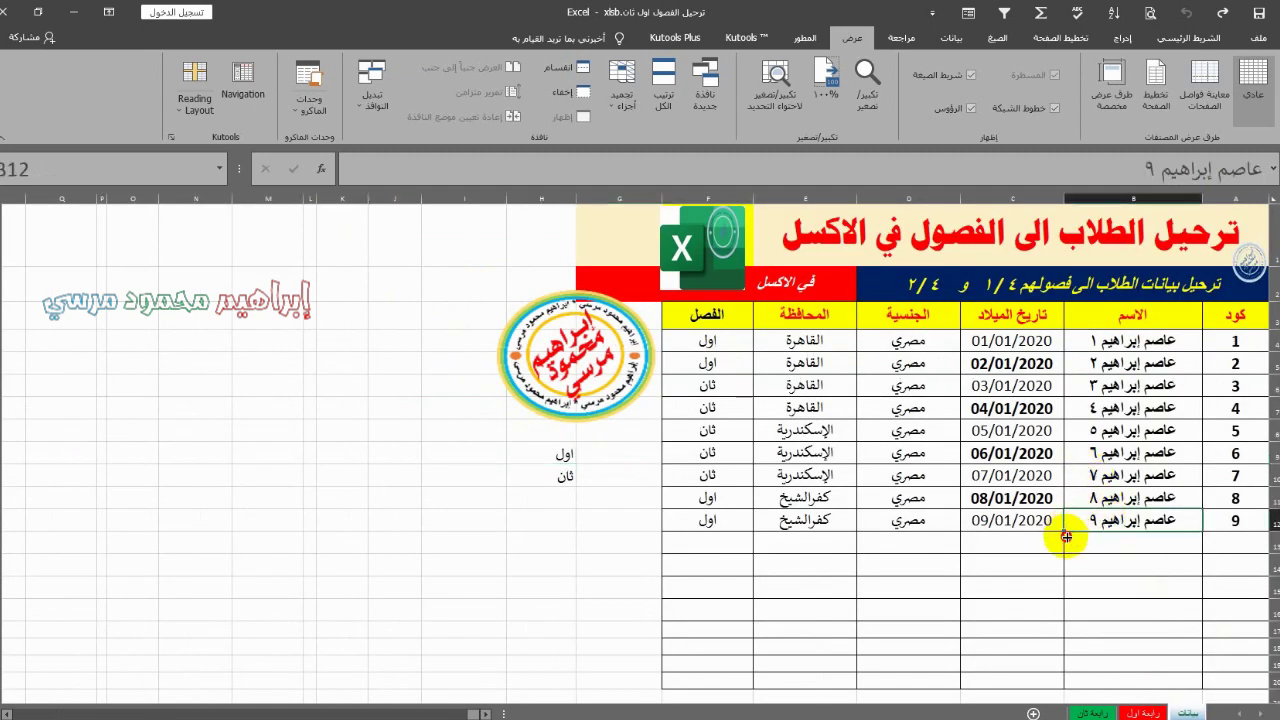
left_click_drag(1066, 537, 703, 541)
left_click(695, 541)
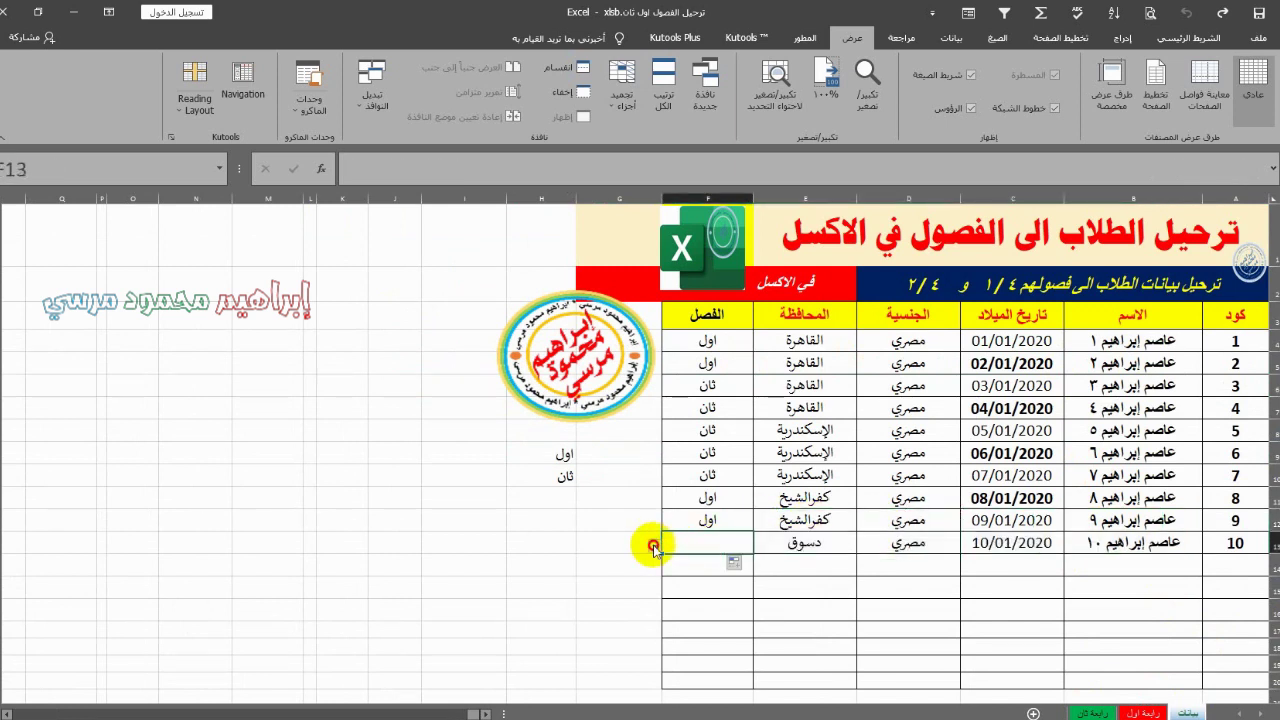
left_click(653, 547)
left_click(725, 560)
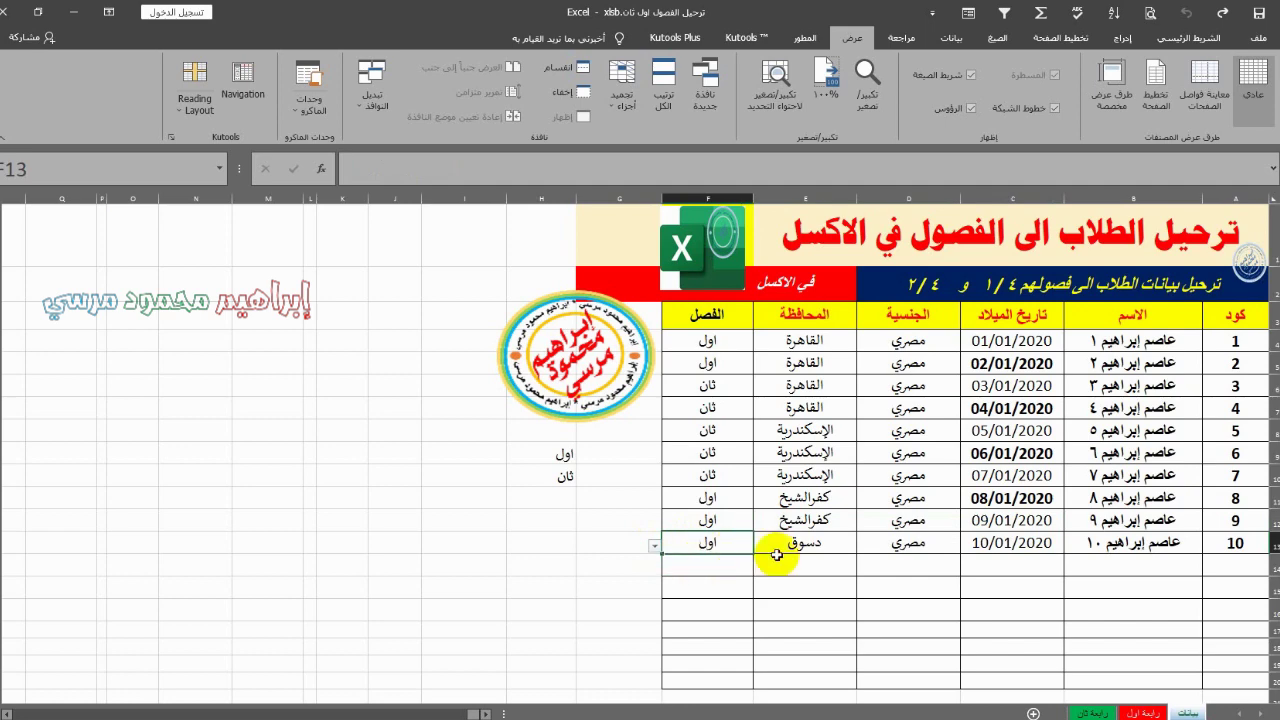
left_click(937, 586)
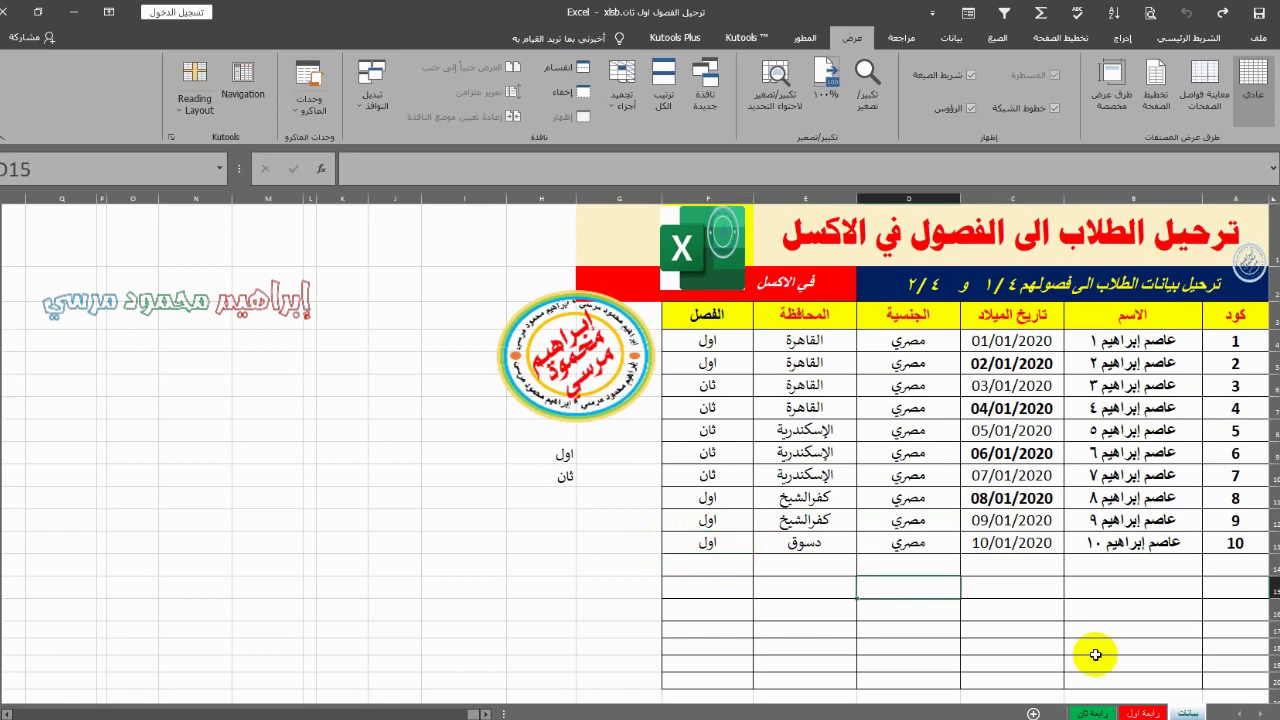
- Check the extracted rows on the رابعة اول sheet for the newly added student record
left_click(1135, 545)
left_click(1145, 713)
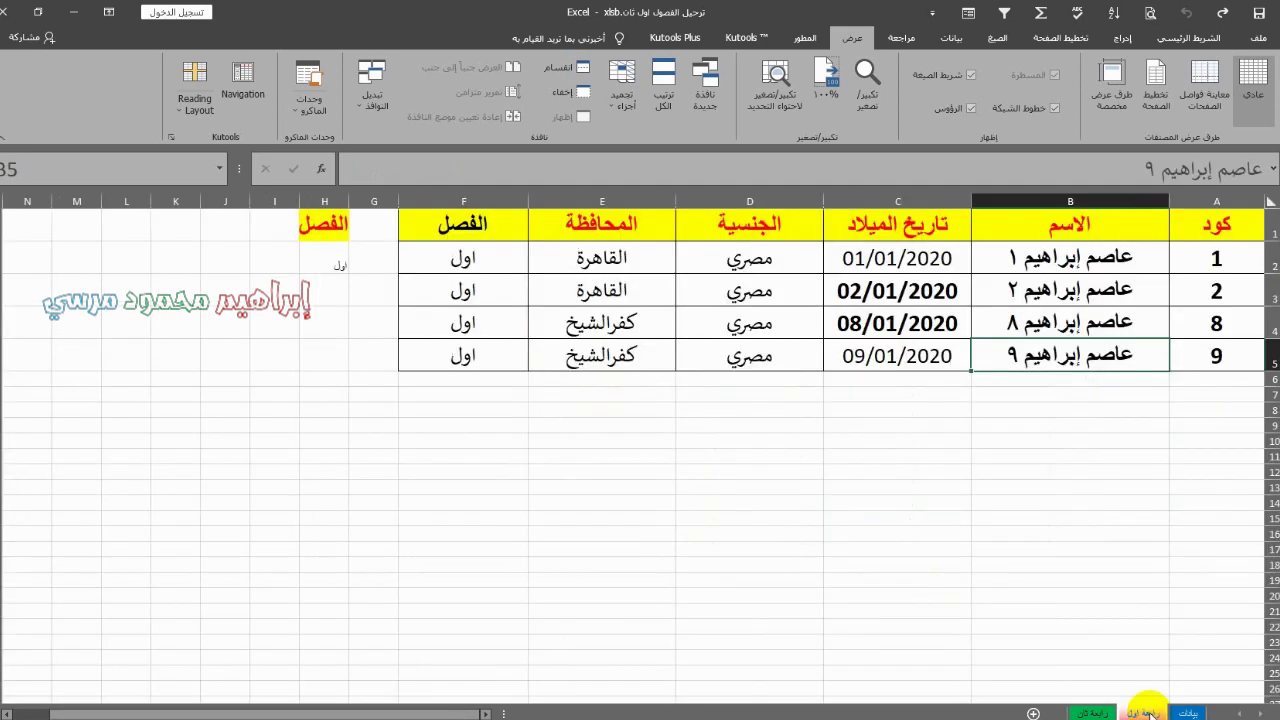
left_click(737, 391)
left_click_drag(1056, 360, 620, 355)
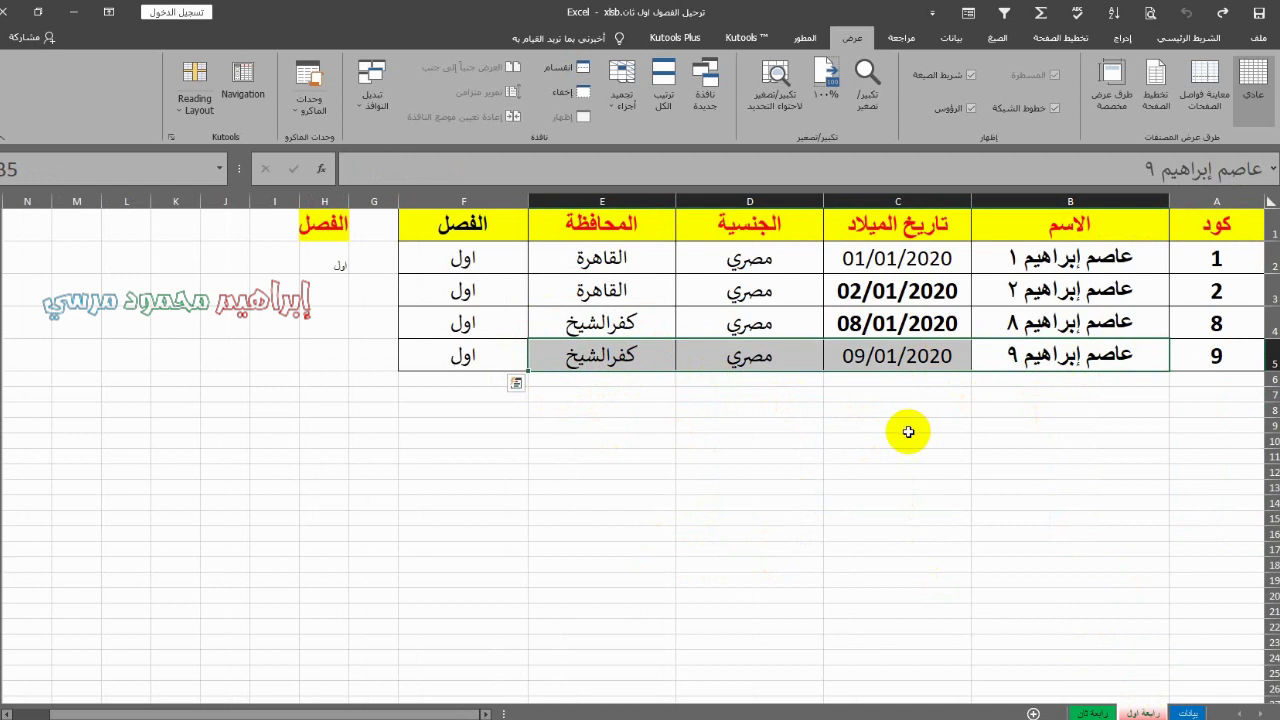
key("Escape")
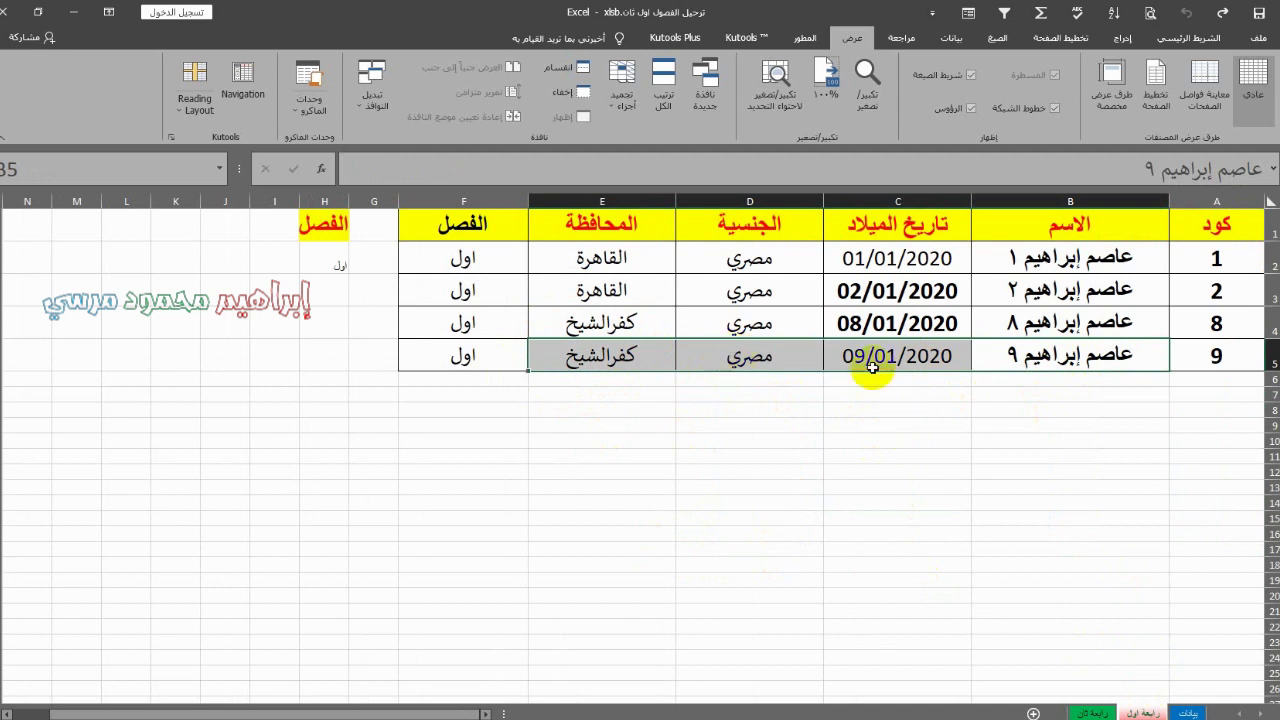
left_click(1007, 398)
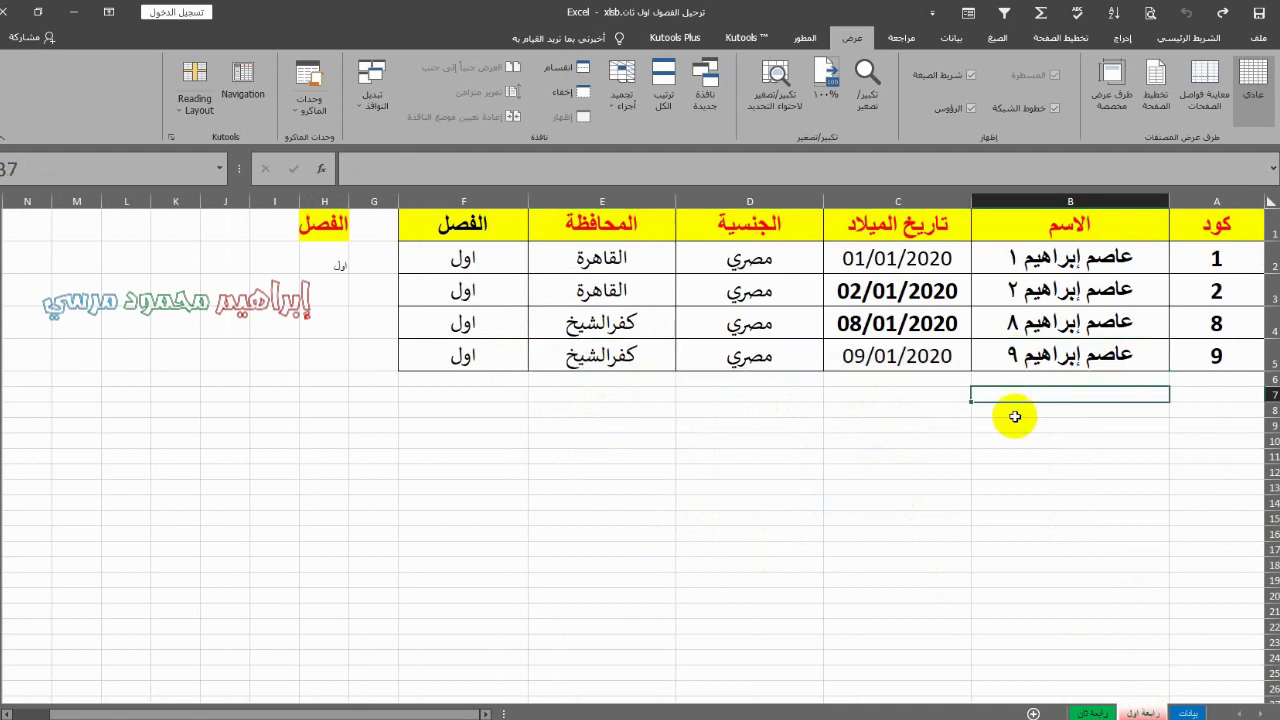
- Open the VBA code window of the رابعة اول sheet and place it in the upper part of the editor
right_click(1150, 712)
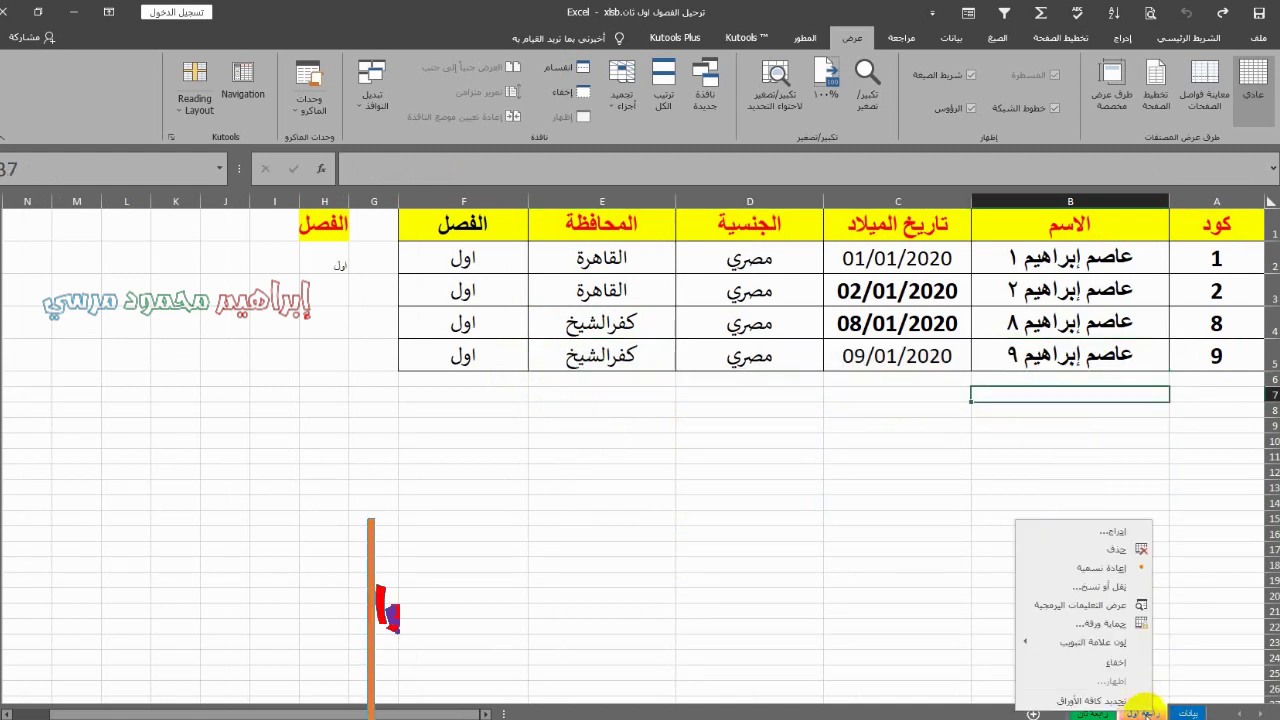
left_click(1062, 612)
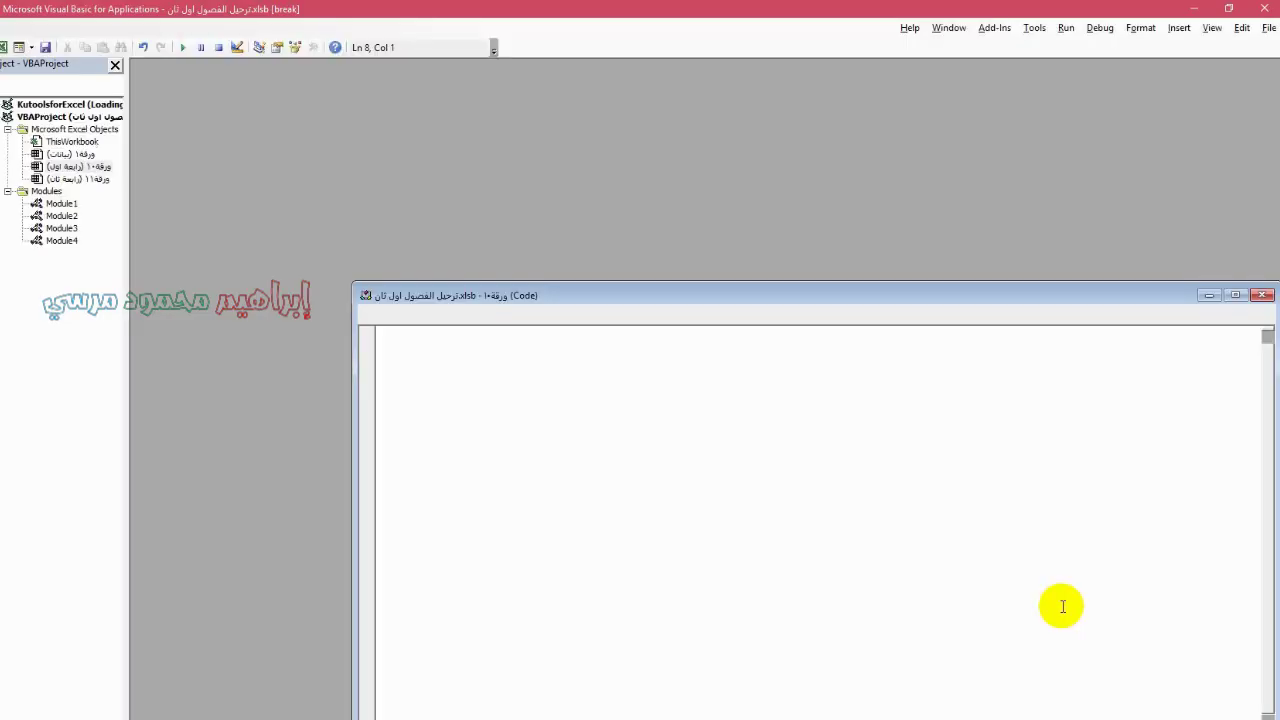
left_click_drag(645, 292, 464, 120)
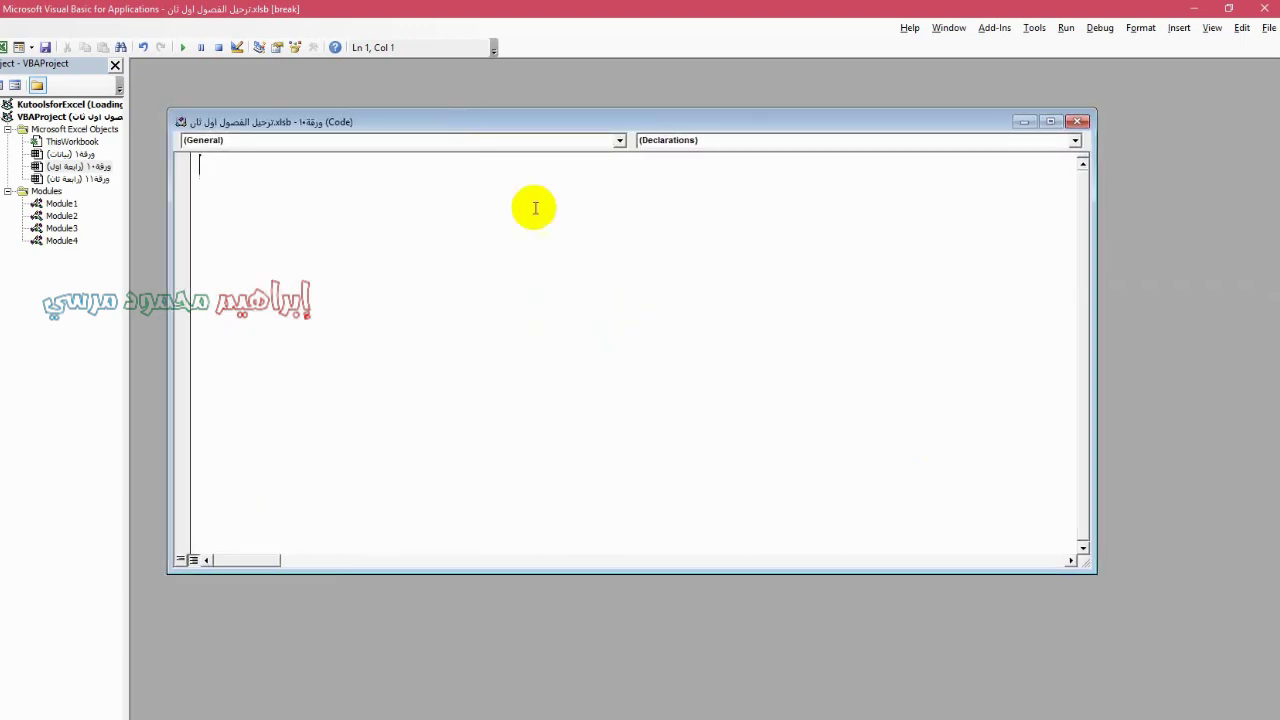
- Create a Worksheet_Activate event procedure in the code of the رابعة اول sheet
left_click(619, 142)
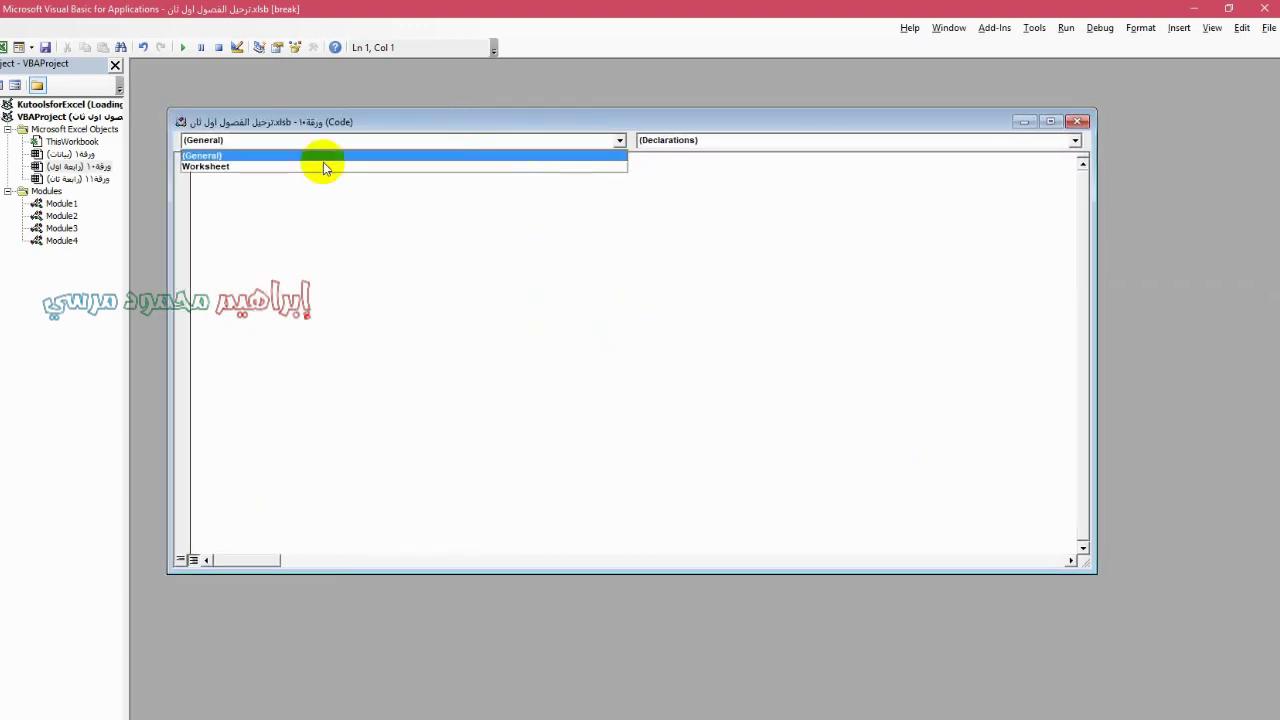
left_click(230, 166)
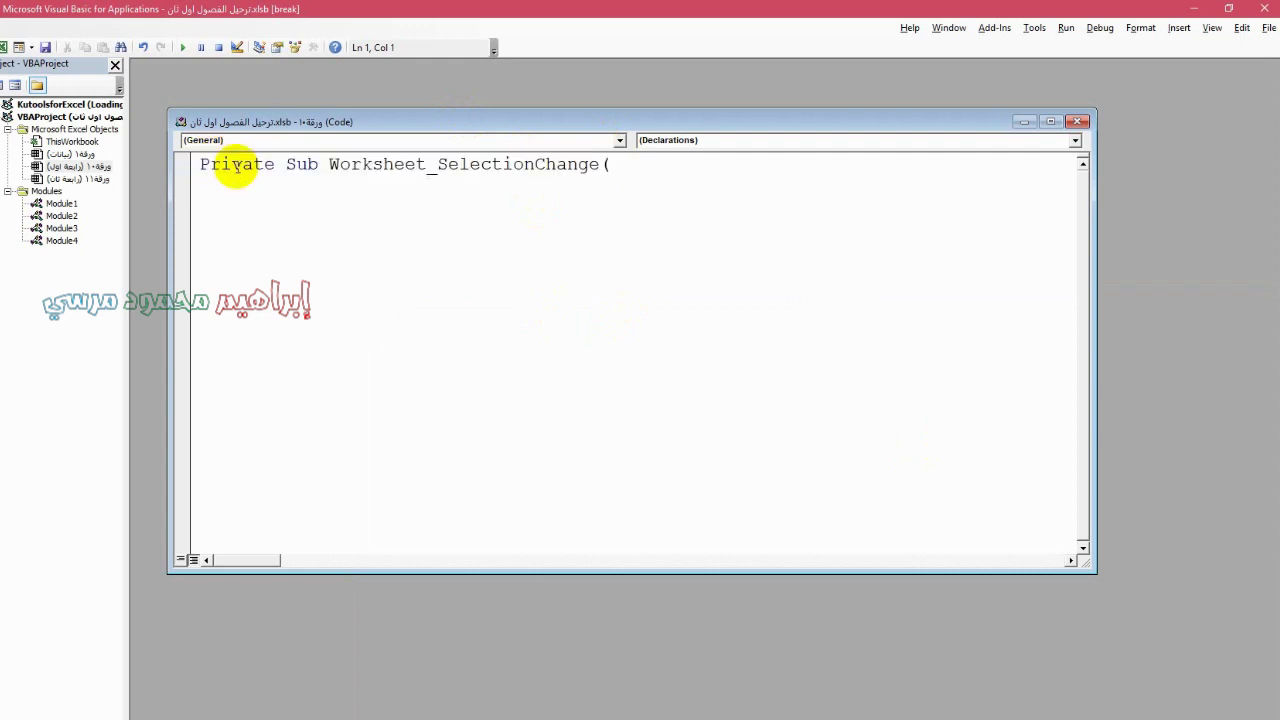
left_click(1050, 141)
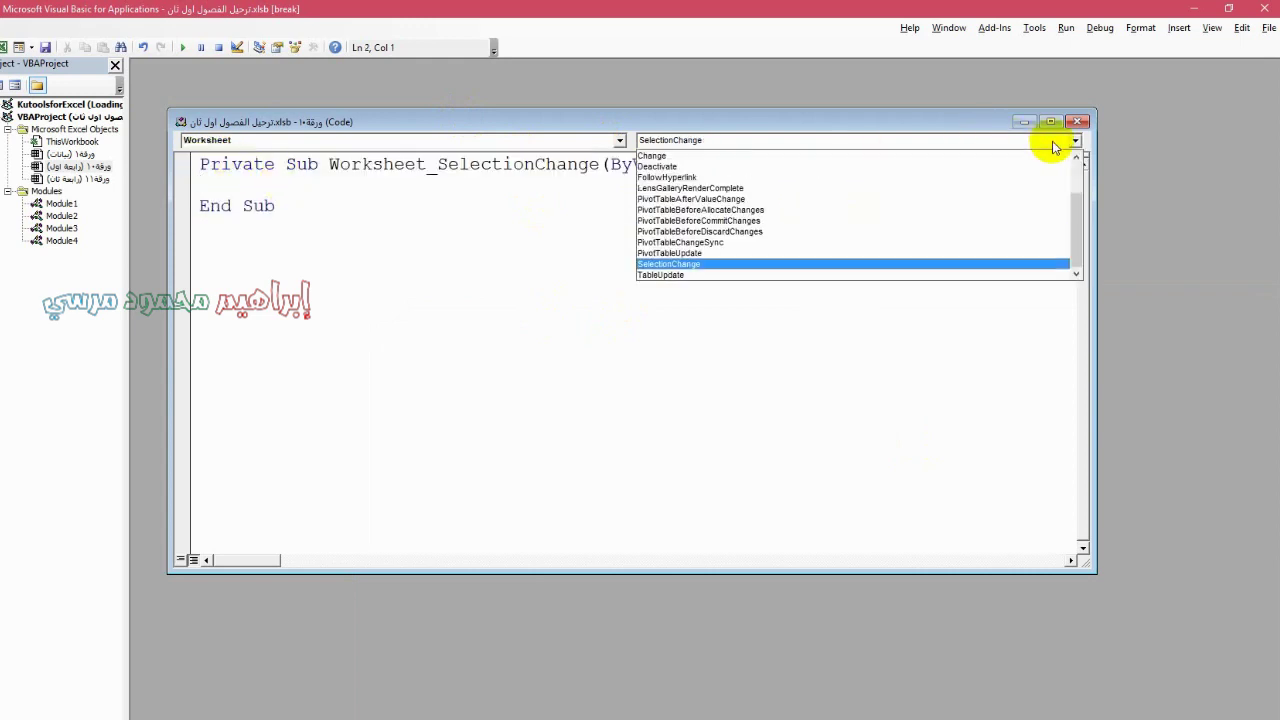
left_click_drag(1071, 200, 1074, 145)
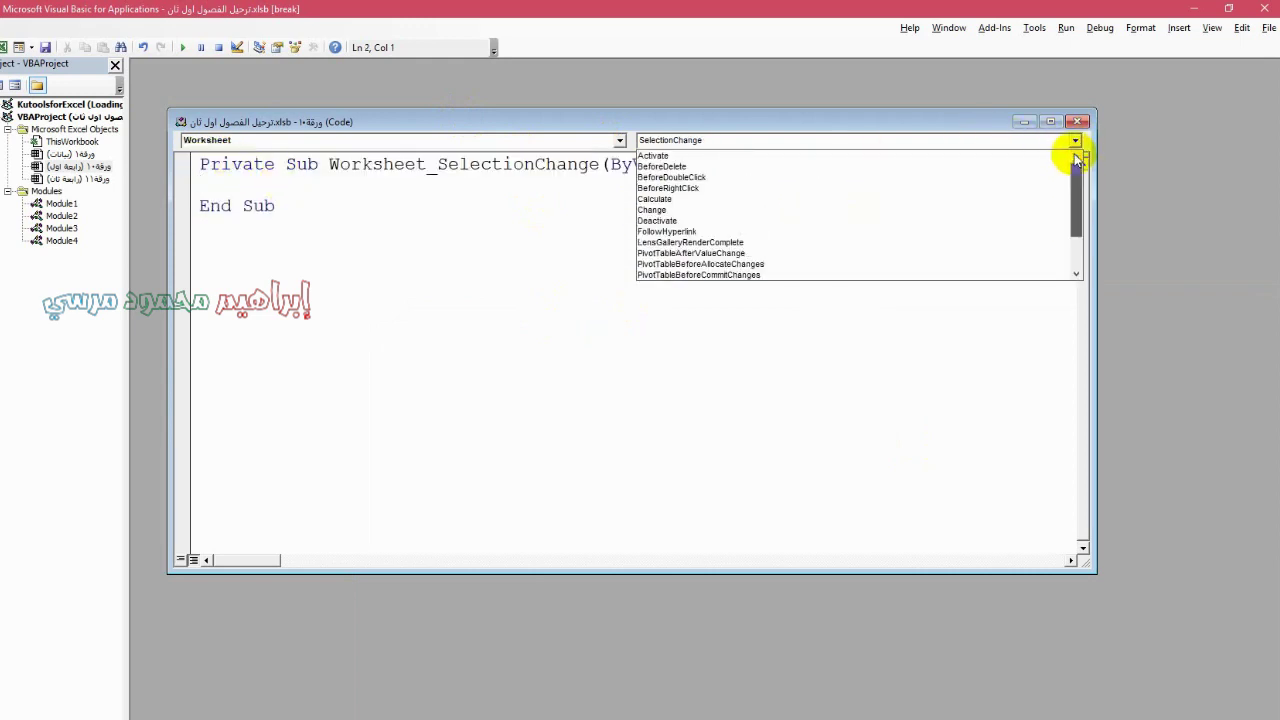
left_click(680, 155)
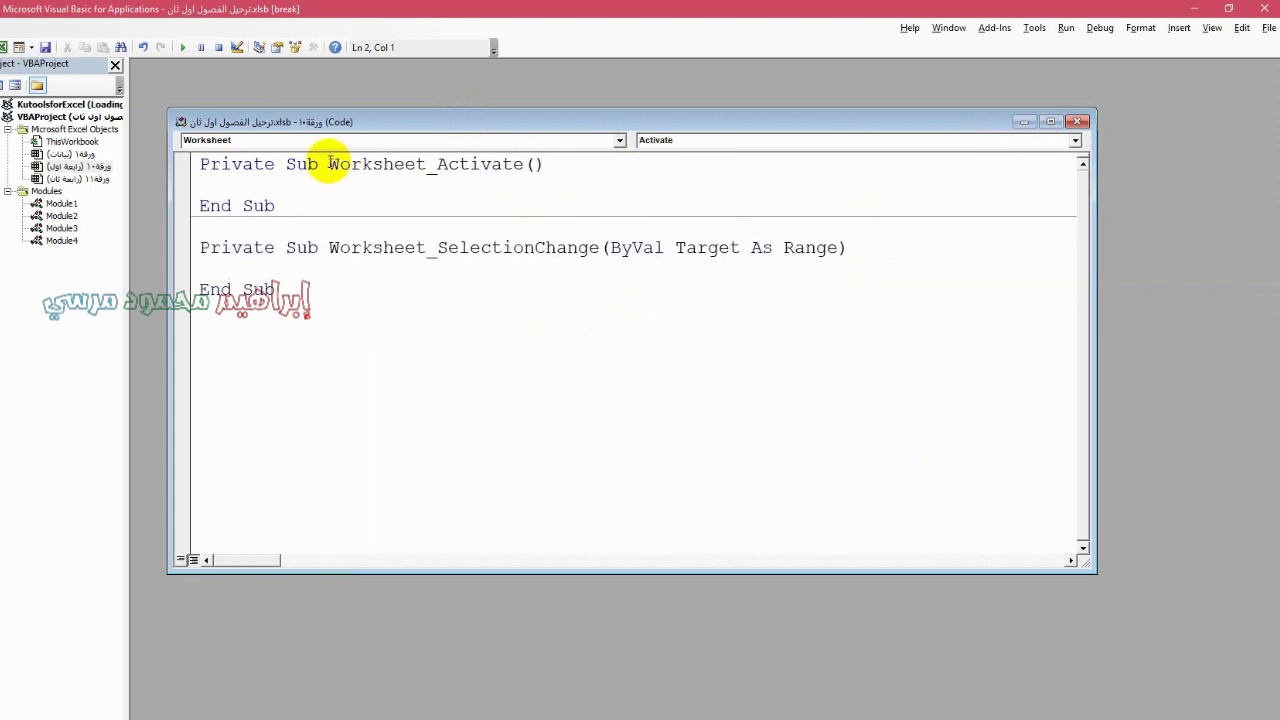
left_click_drag(329, 164, 446, 165)
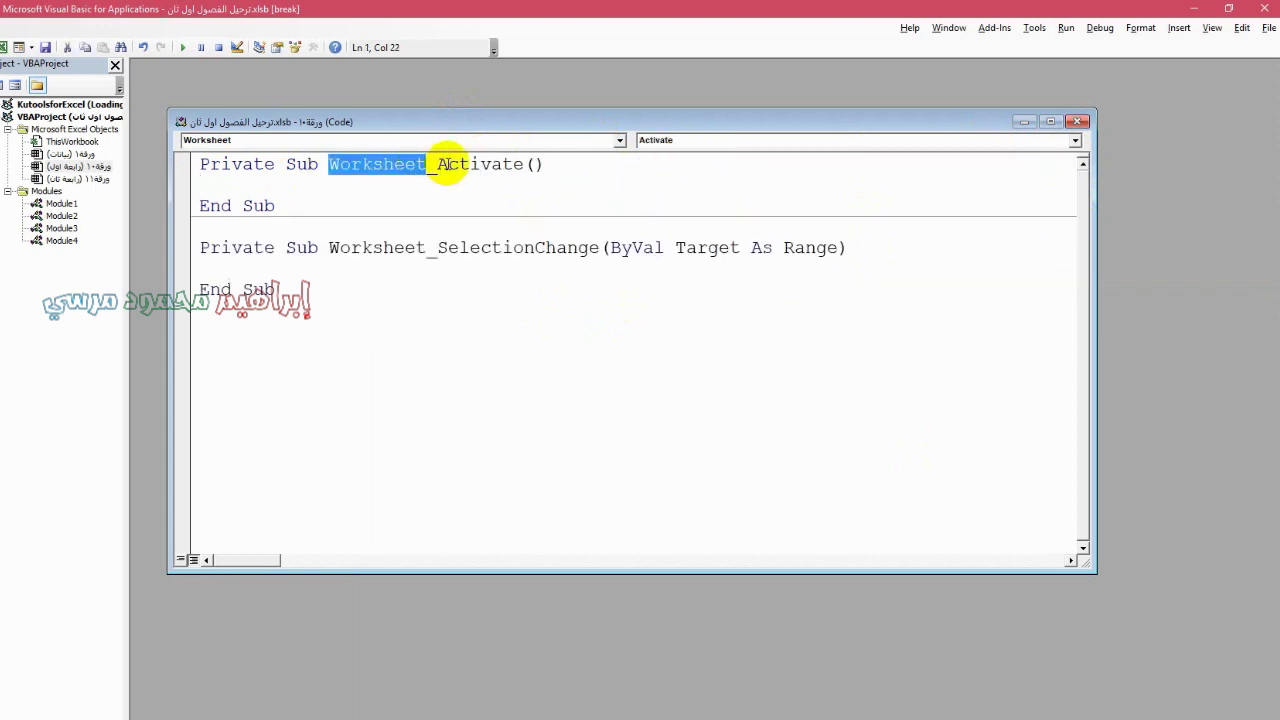
- Add the line Call fr inside the Worksheet_Activate procedure
left_click(257, 183)
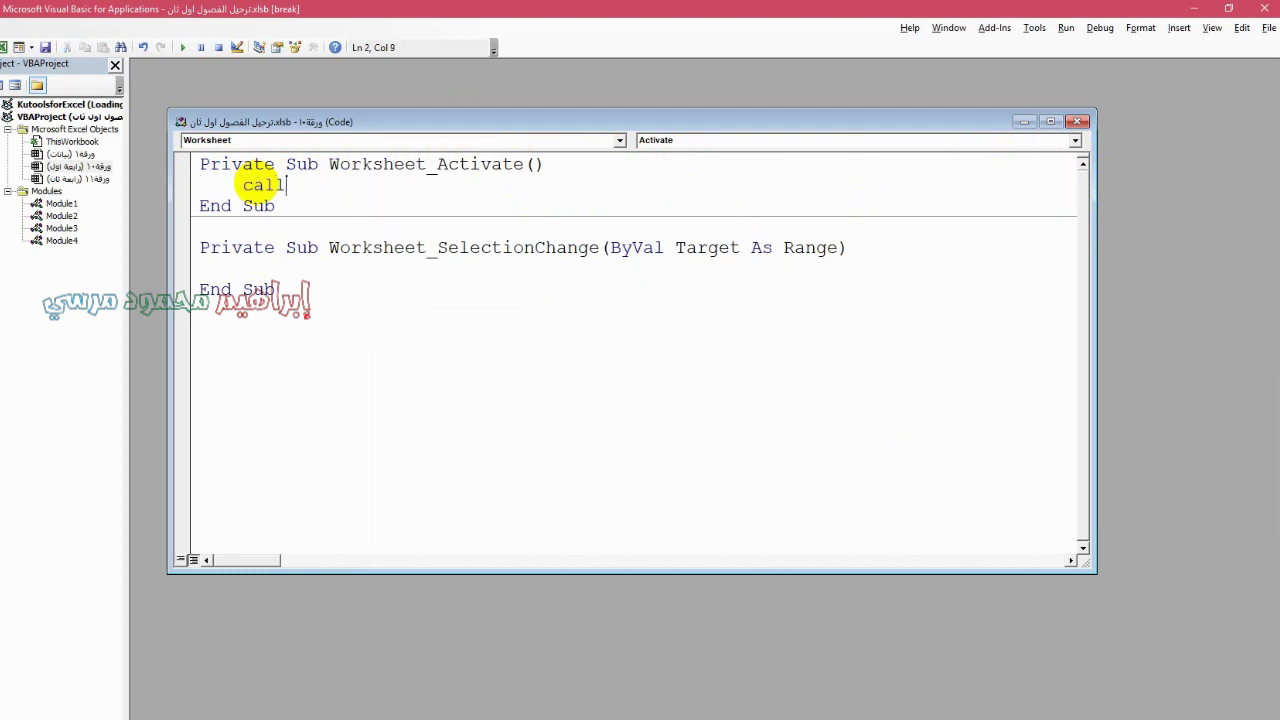
type("fr")
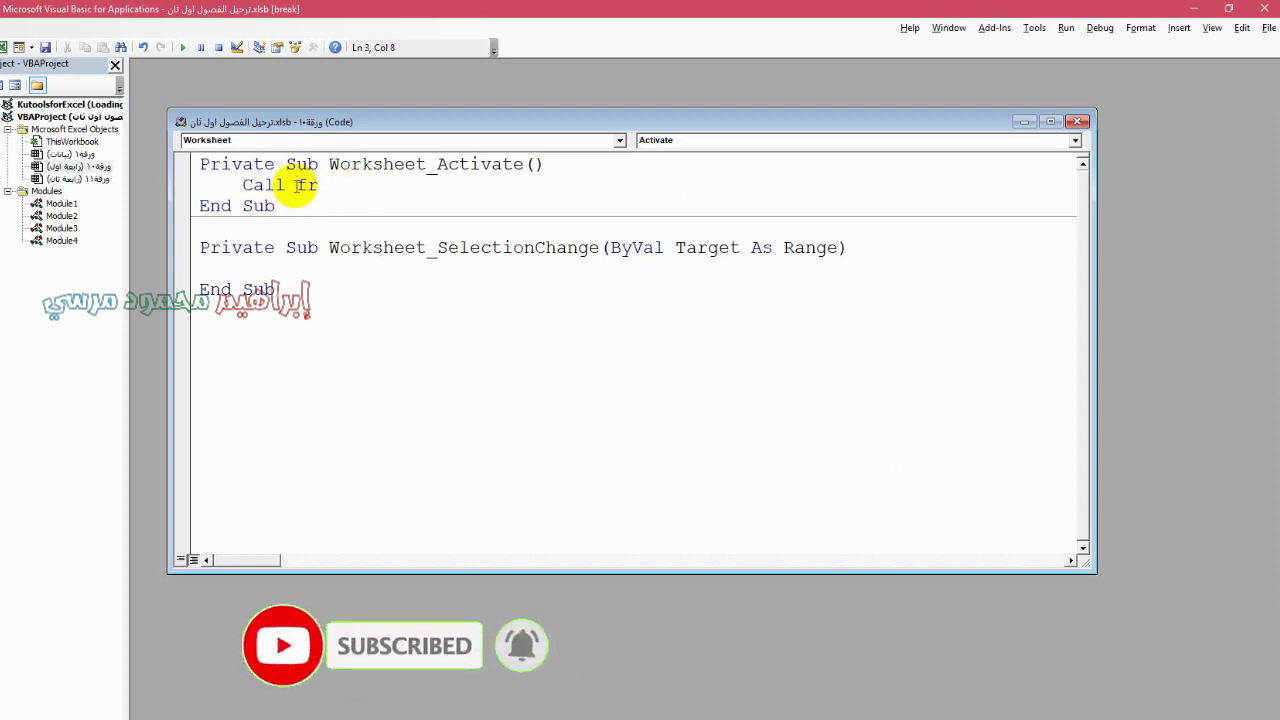
left_click_drag(298, 185, 315, 184)
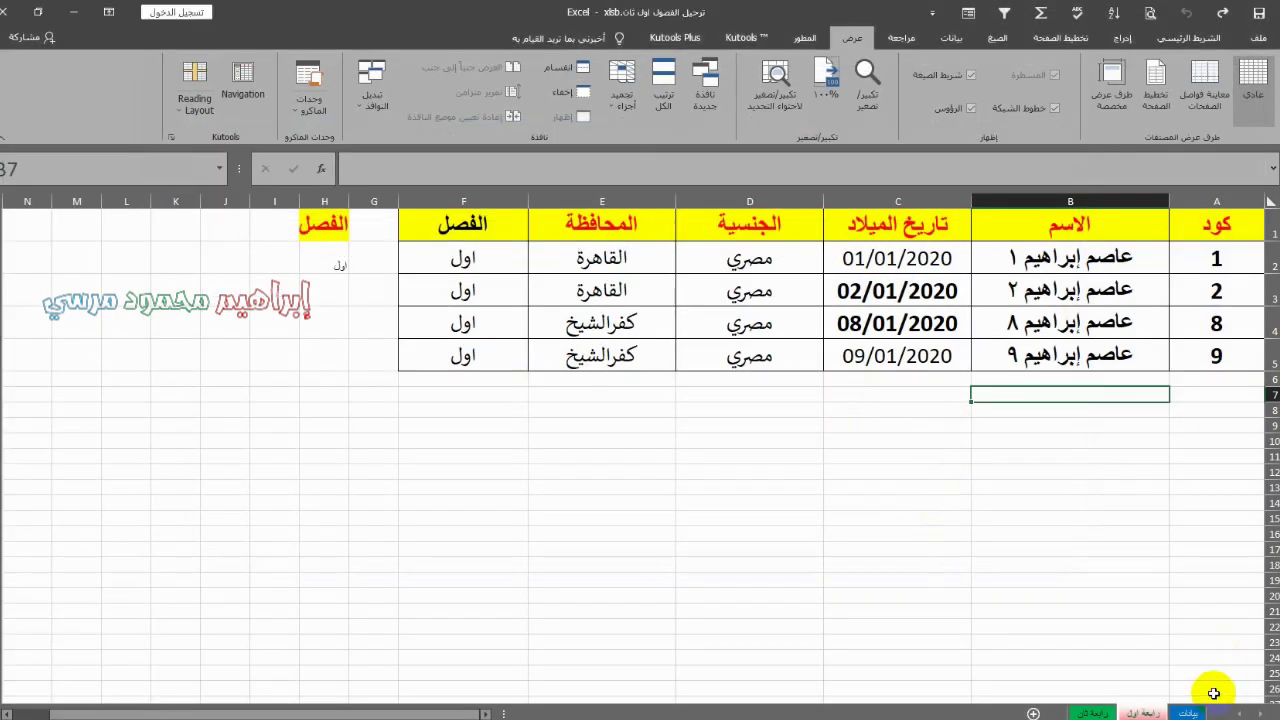
- Reactivate the رابعة اول sheet from بيانات to run the filter macro, and check row 6 for the new student
left_click_drag(1092, 362, 940, 363)
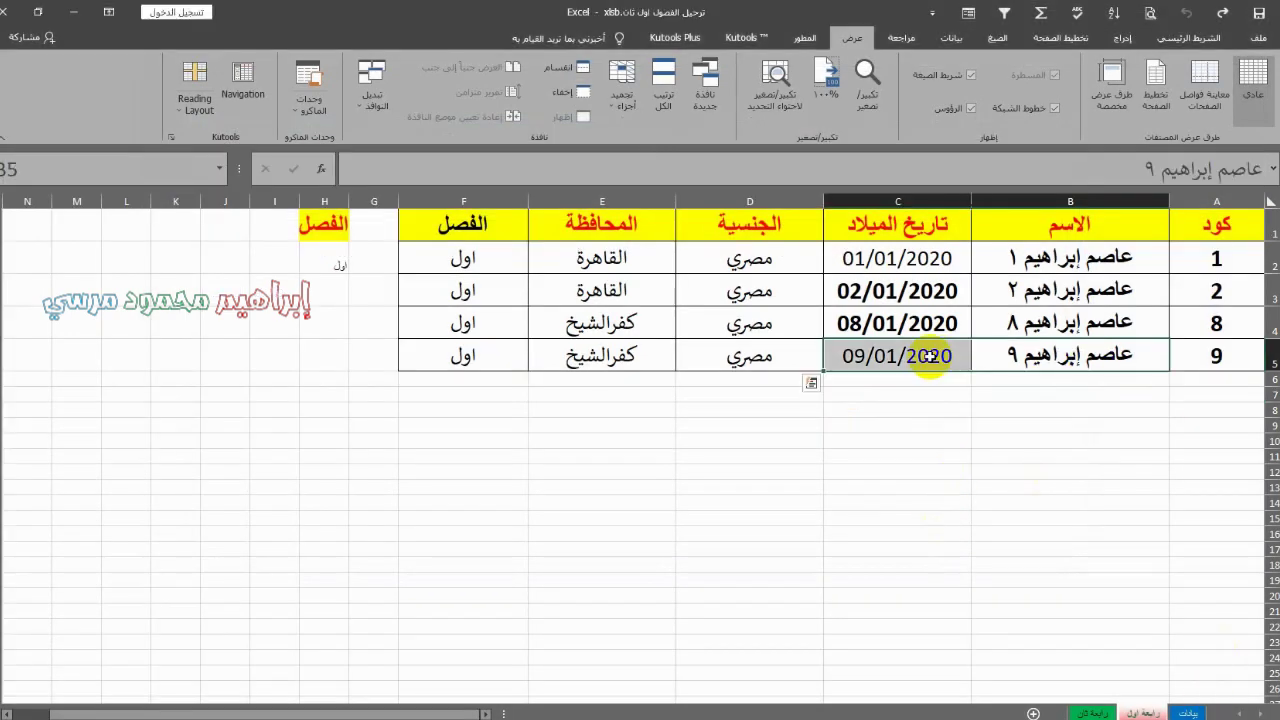
left_click(1186, 713)
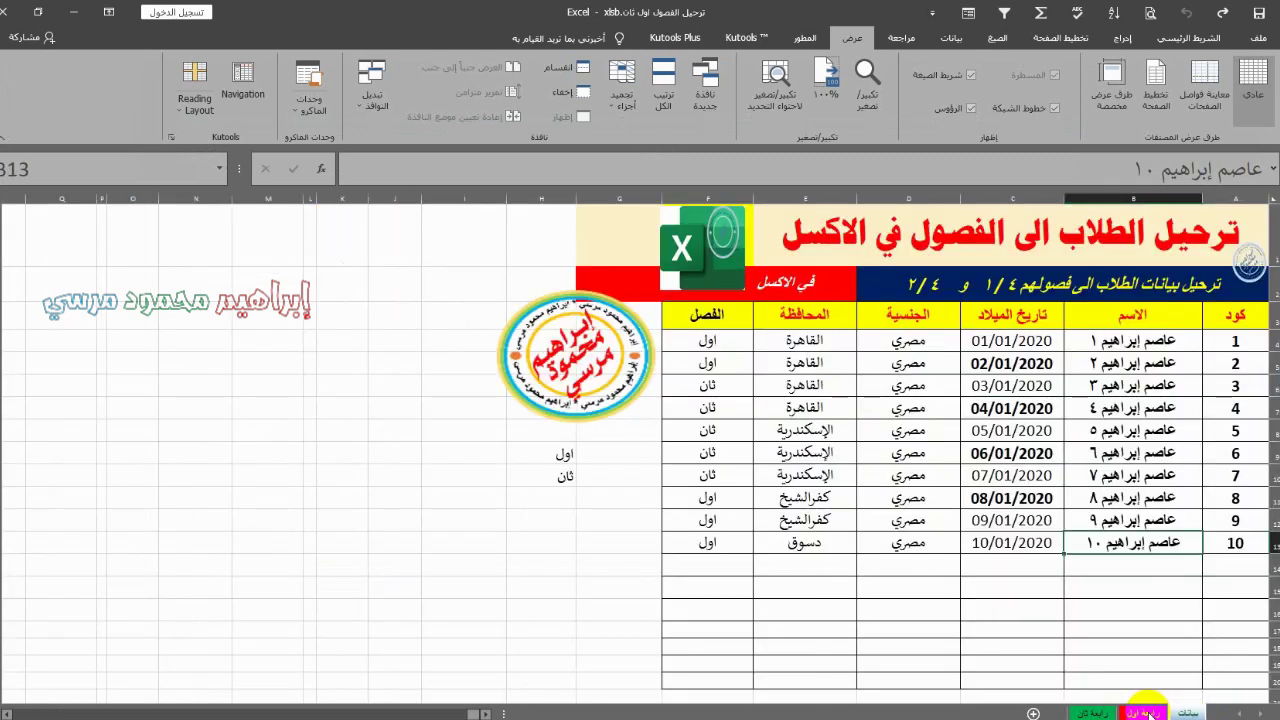
left_click(1143, 712)
left_click_drag(1075, 388, 514, 390)
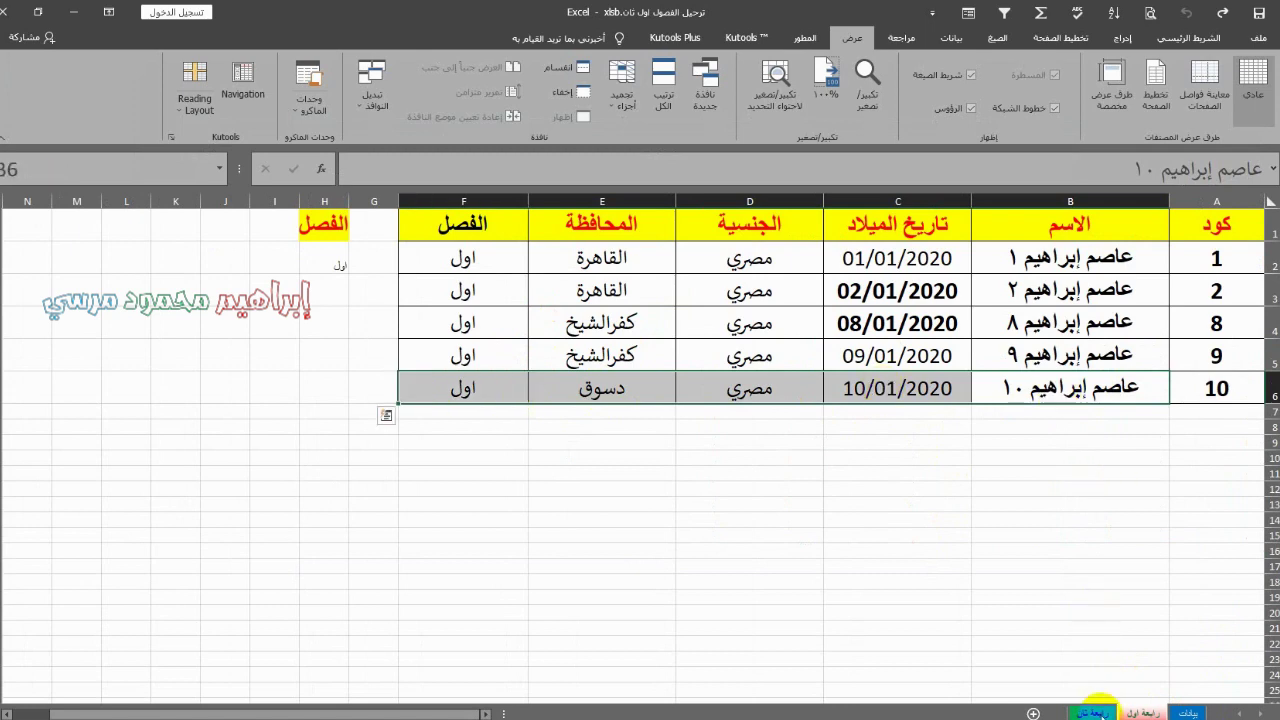
- Copy the header row A3:F3 from the بيانات sheet to cell A1 of the رابعة ثان sheet
left_click(1188, 712)
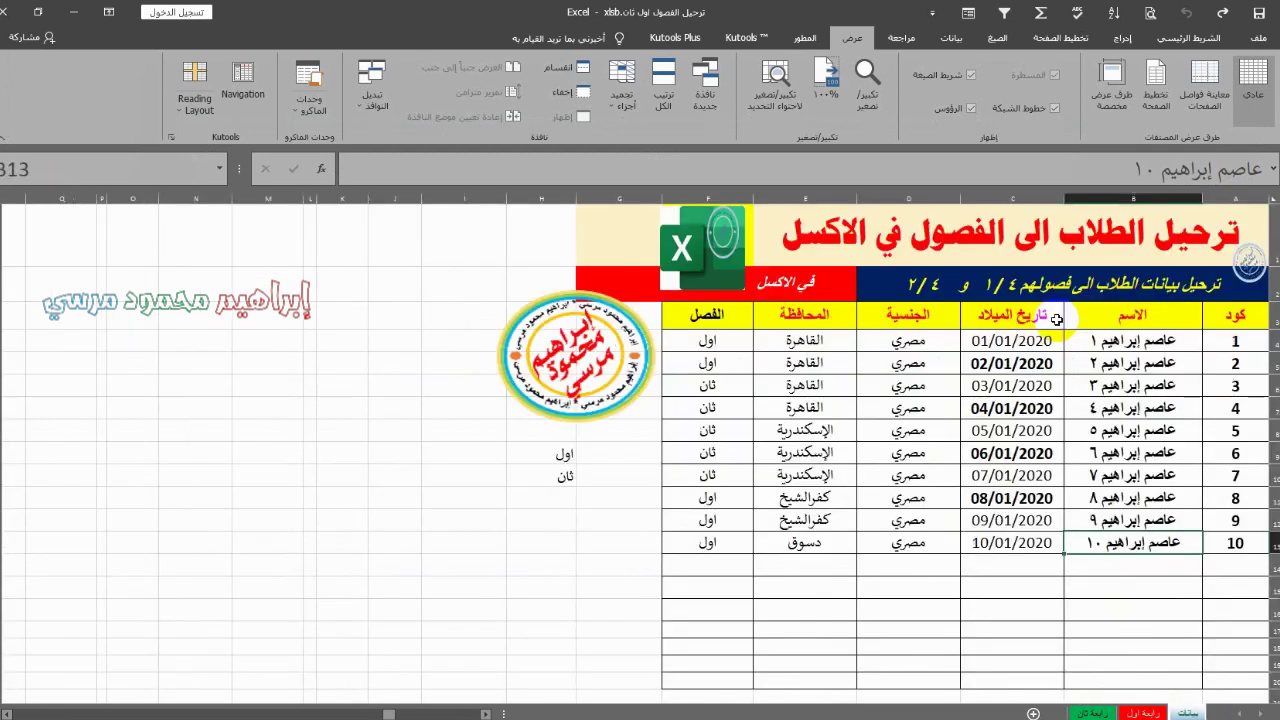
left_click_drag(1212, 319, 722, 319)
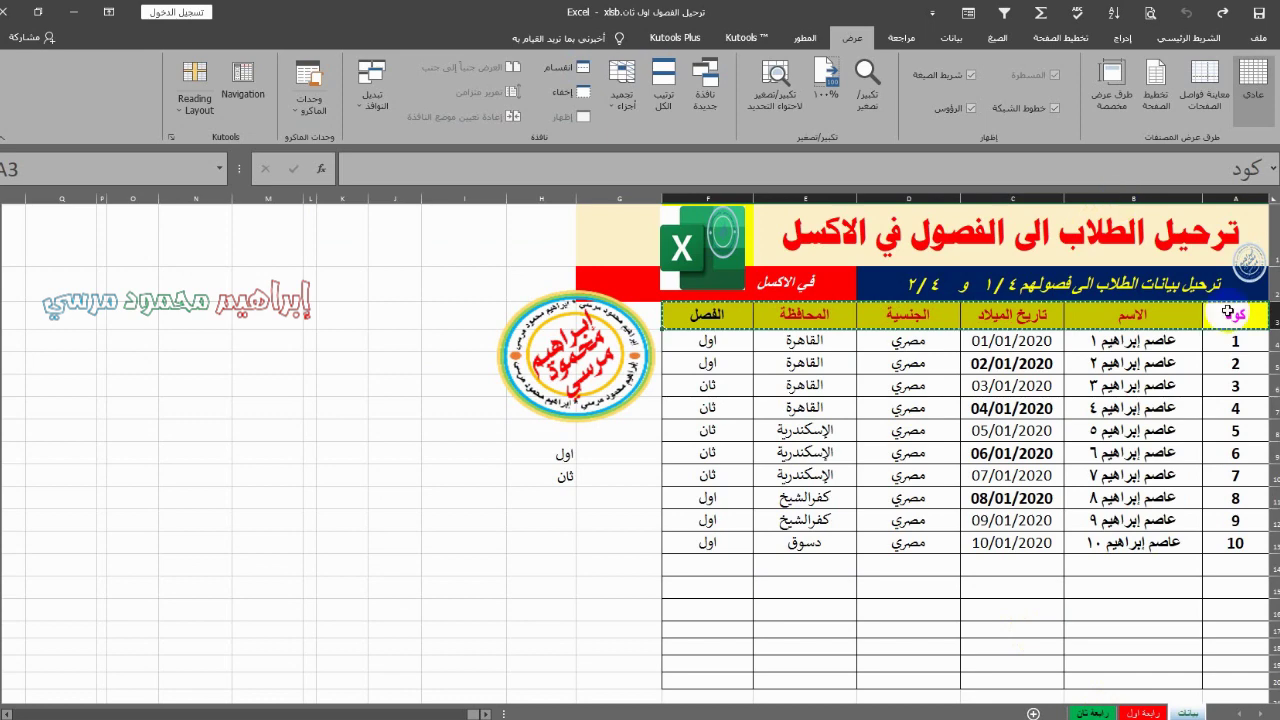
left_click(1100, 712)
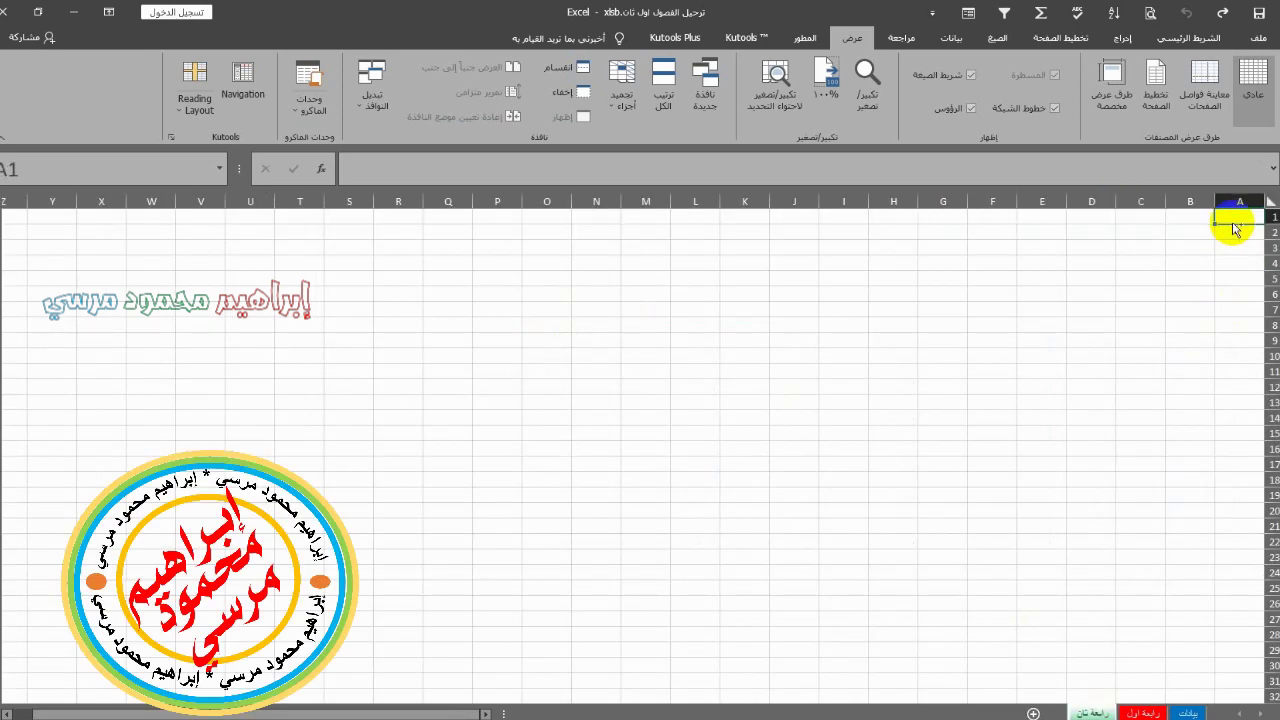
key("ctrl+v")
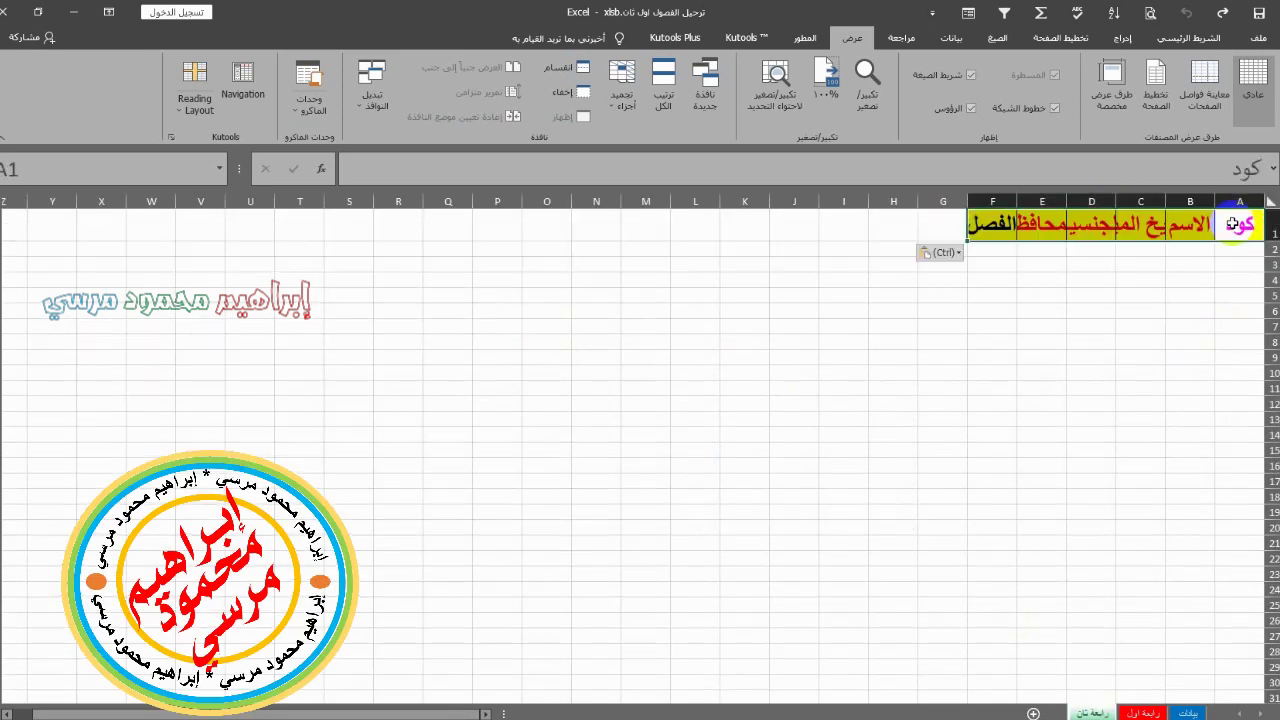
- Keep the source column widths for the pasted headers and enter the criteria الفصل in H1 and ثان in H2
left_click(938, 255)
left_click(929, 315)
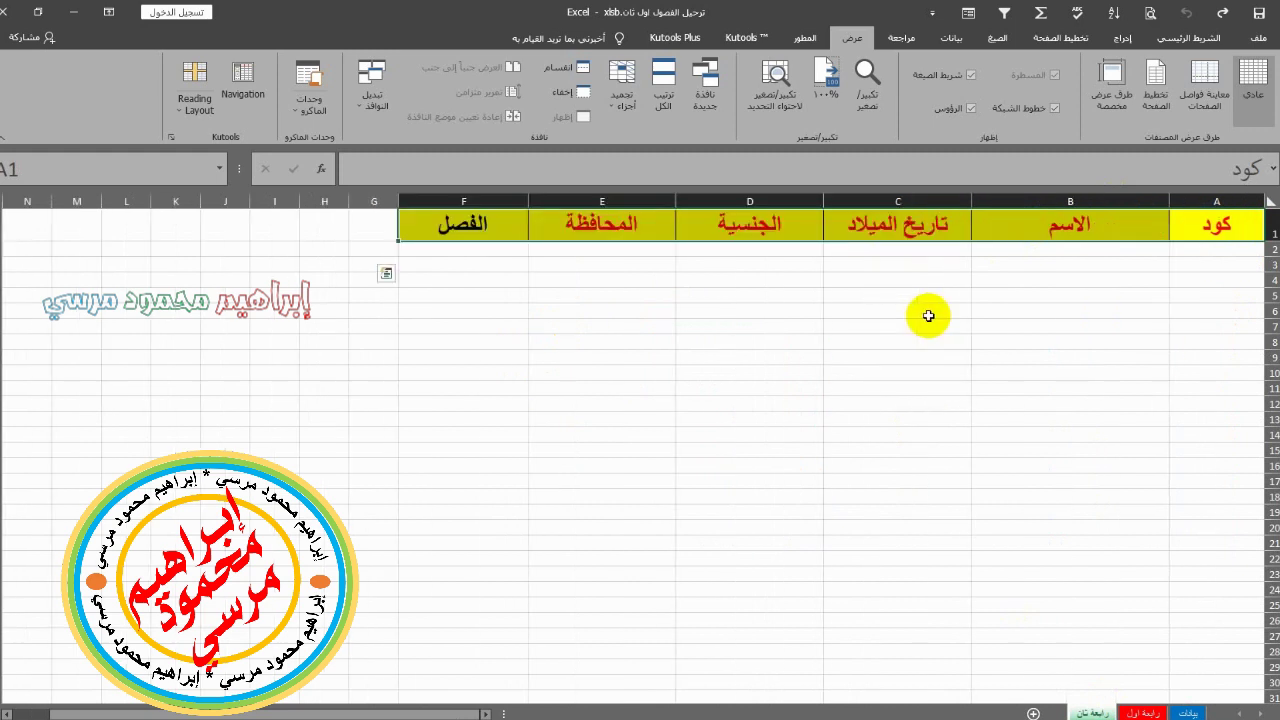
left_click(314, 229)
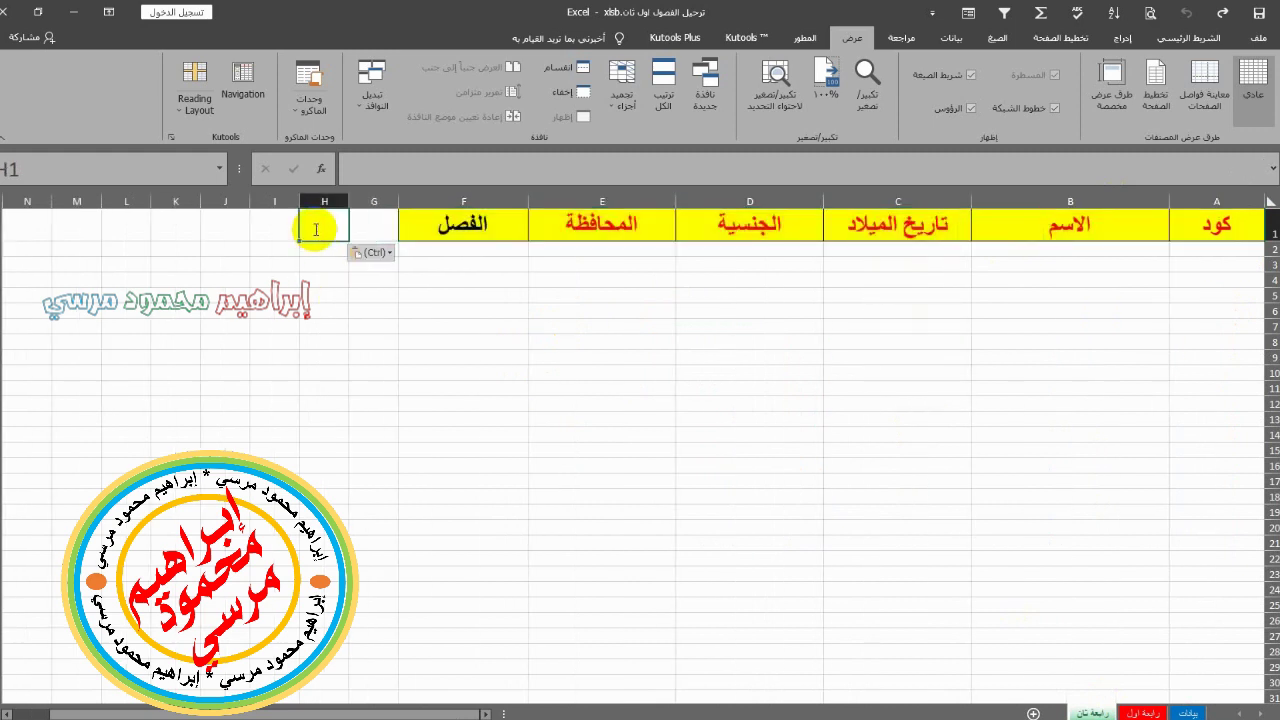
type("hgtwg")
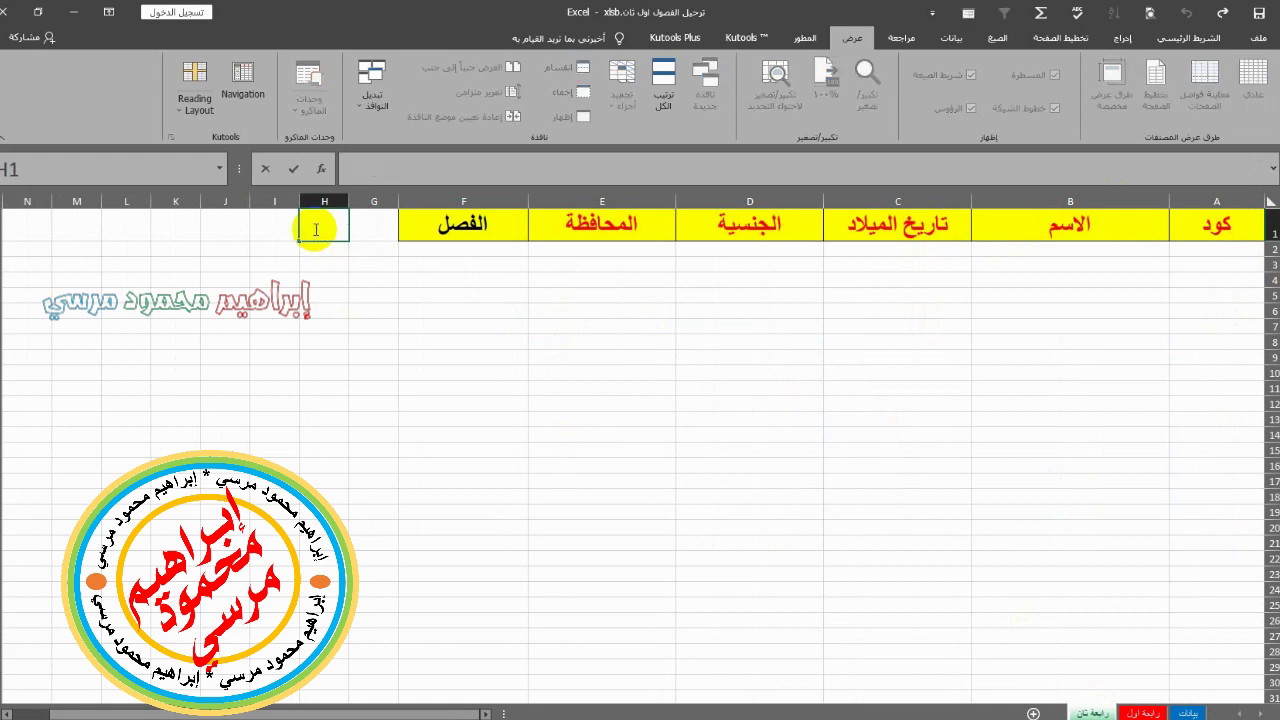
key("Return")
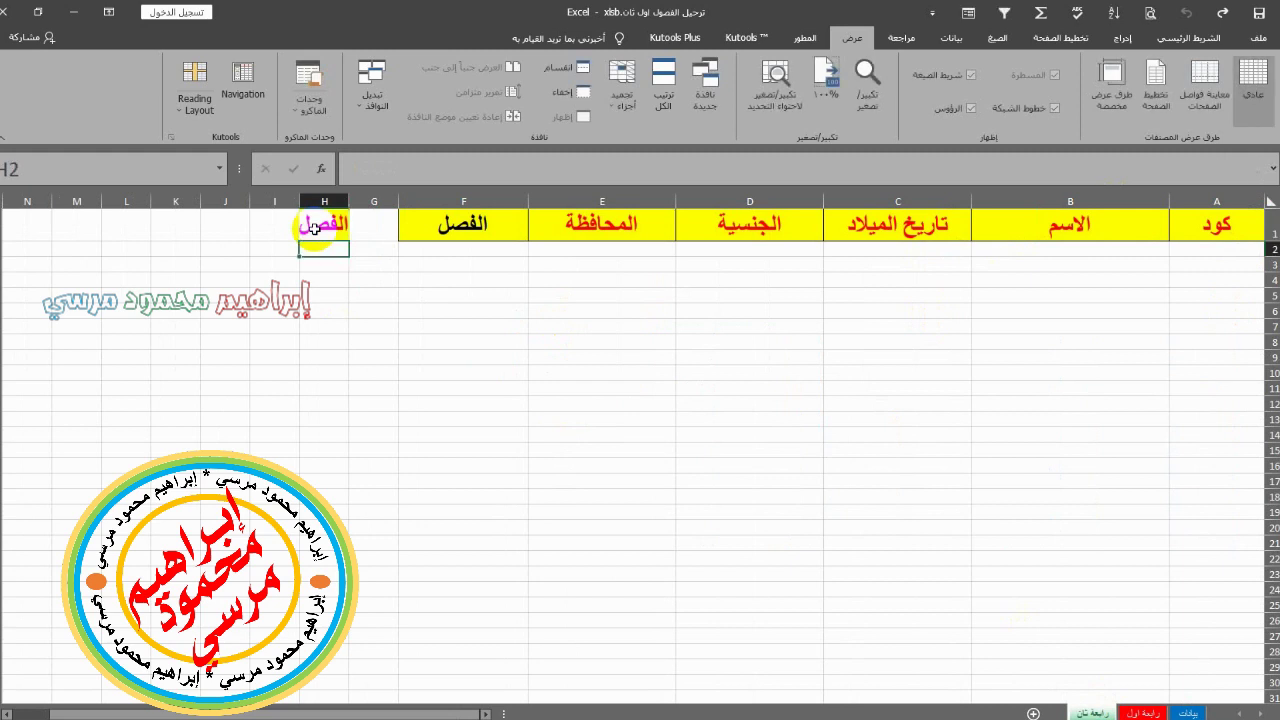
type("ثان")
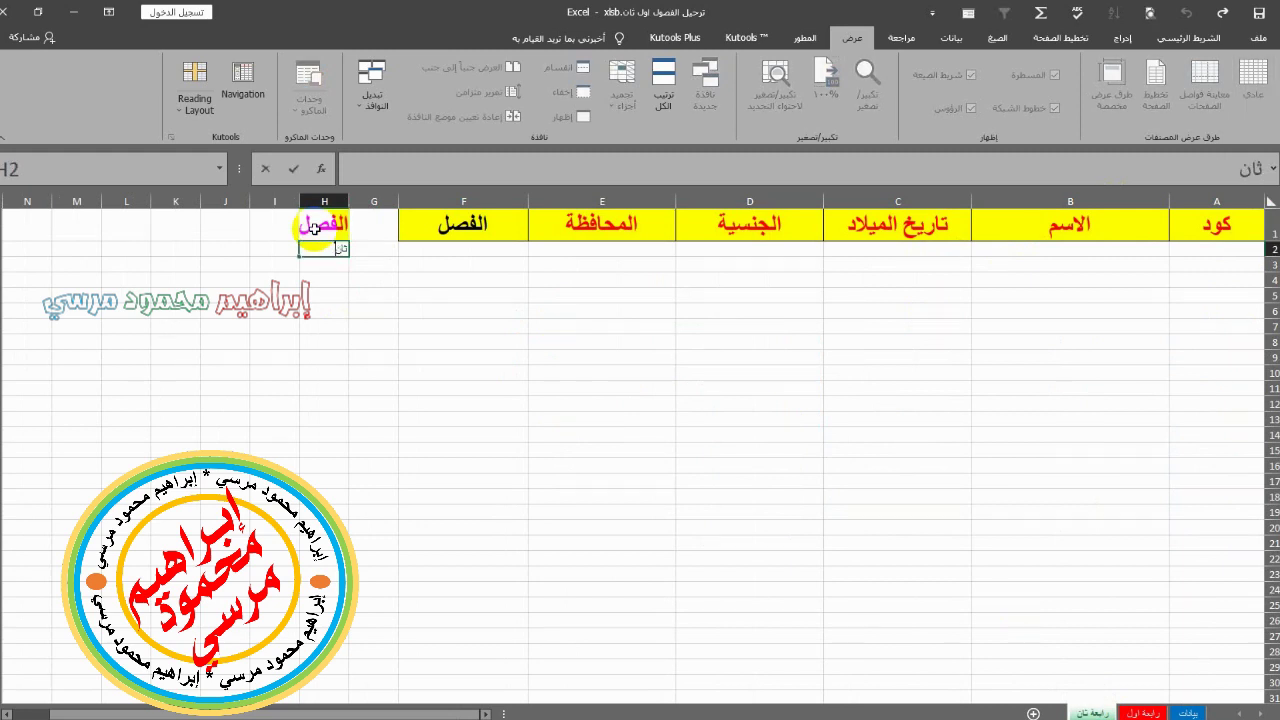
left_click(462, 327)
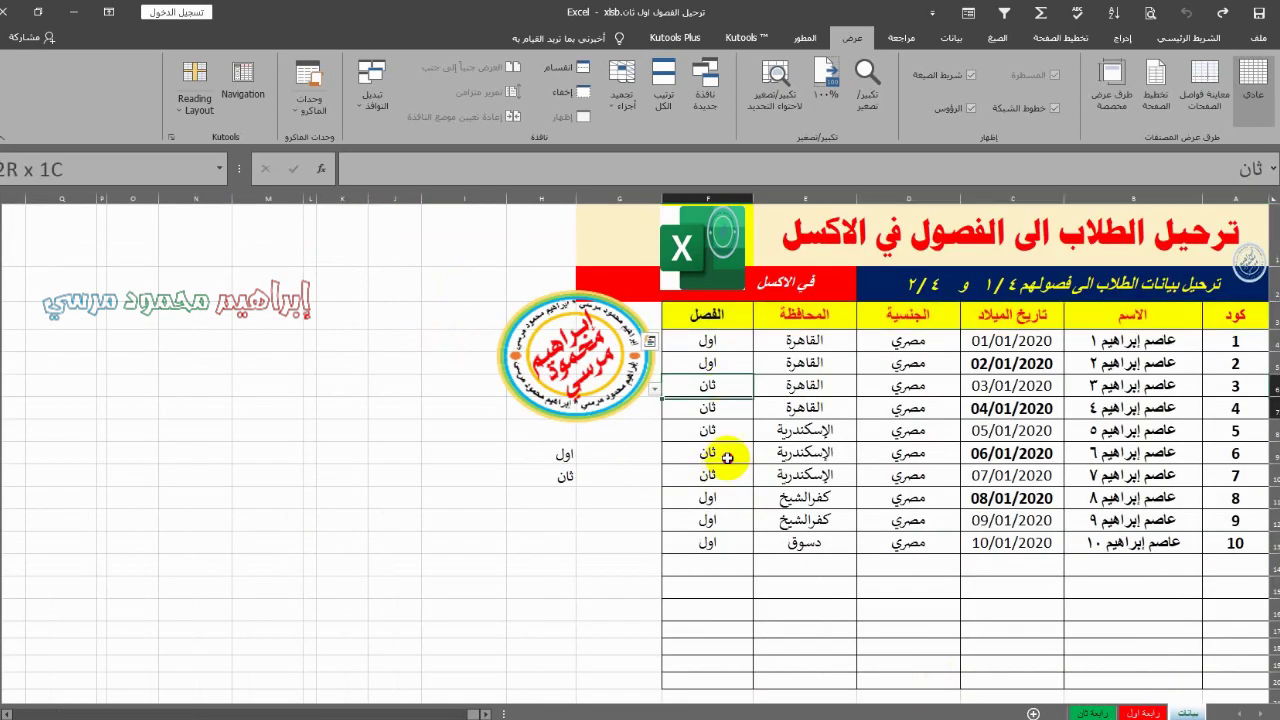
- Check the students marked ثان in the الفصل column of the بيانات sheet, and return to رابعة ثان
left_click_drag(729, 394, 727, 457)
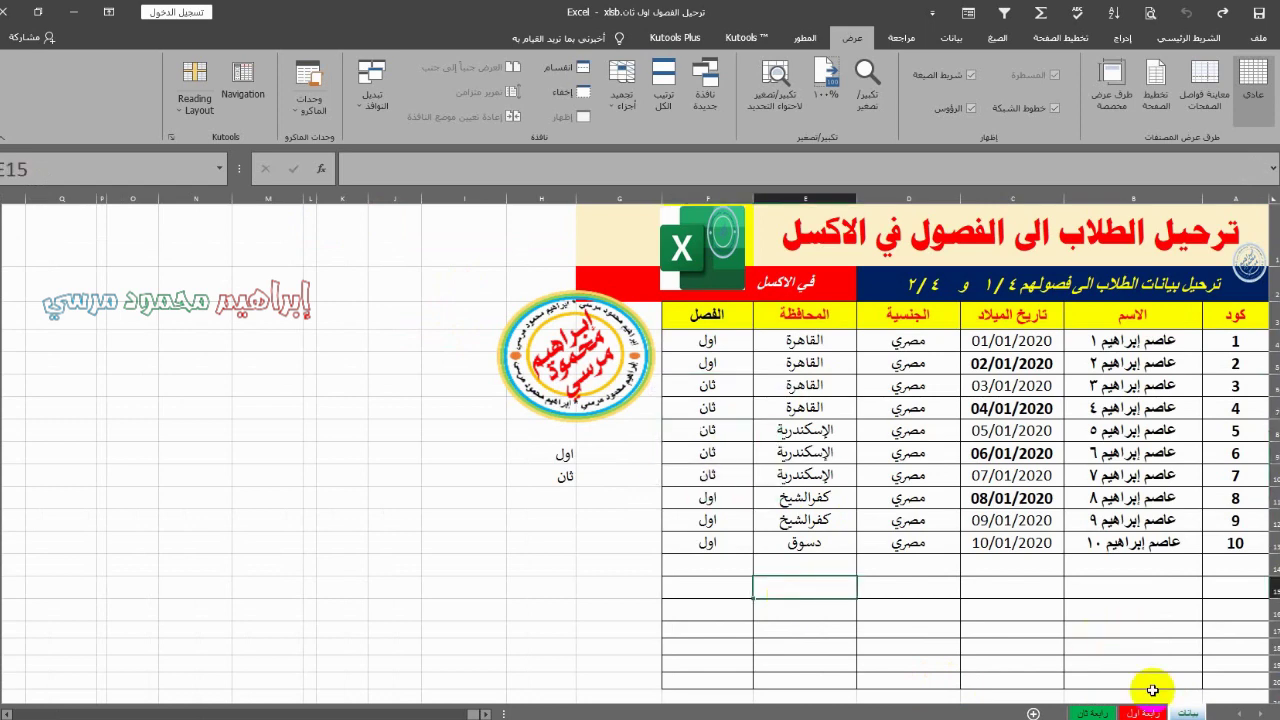
left_click(1095, 712)
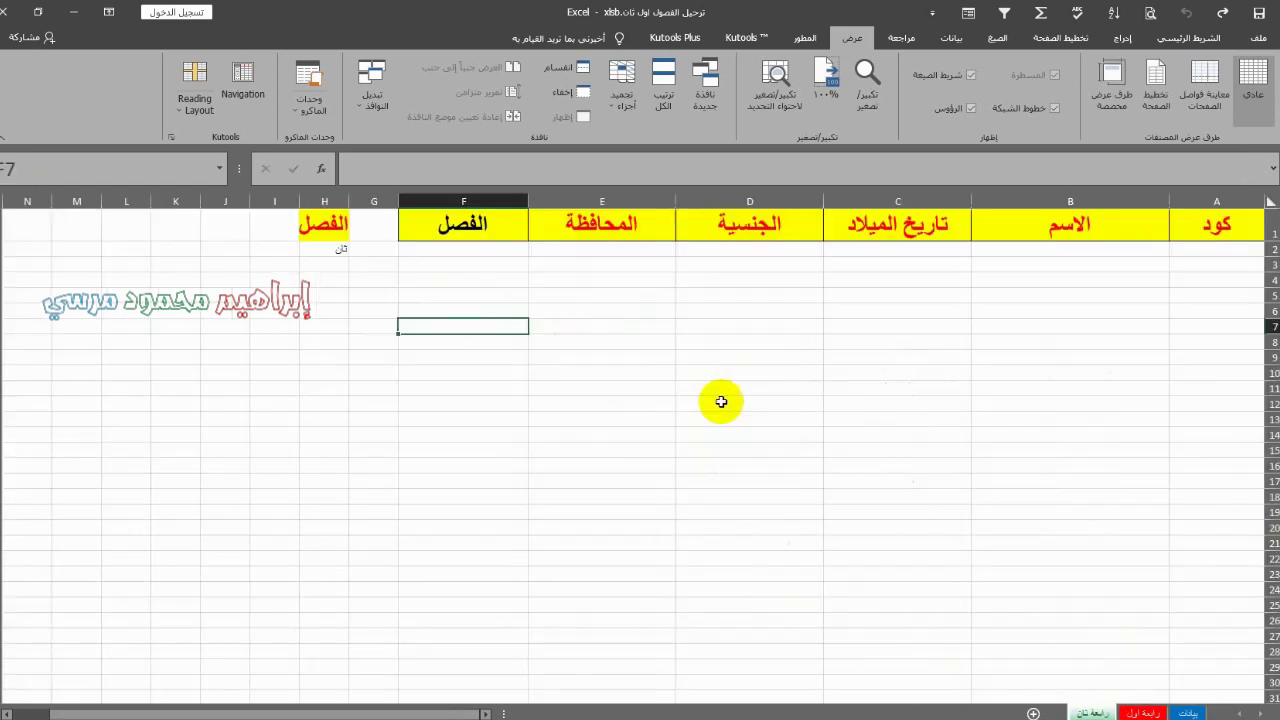
left_click(717, 309)
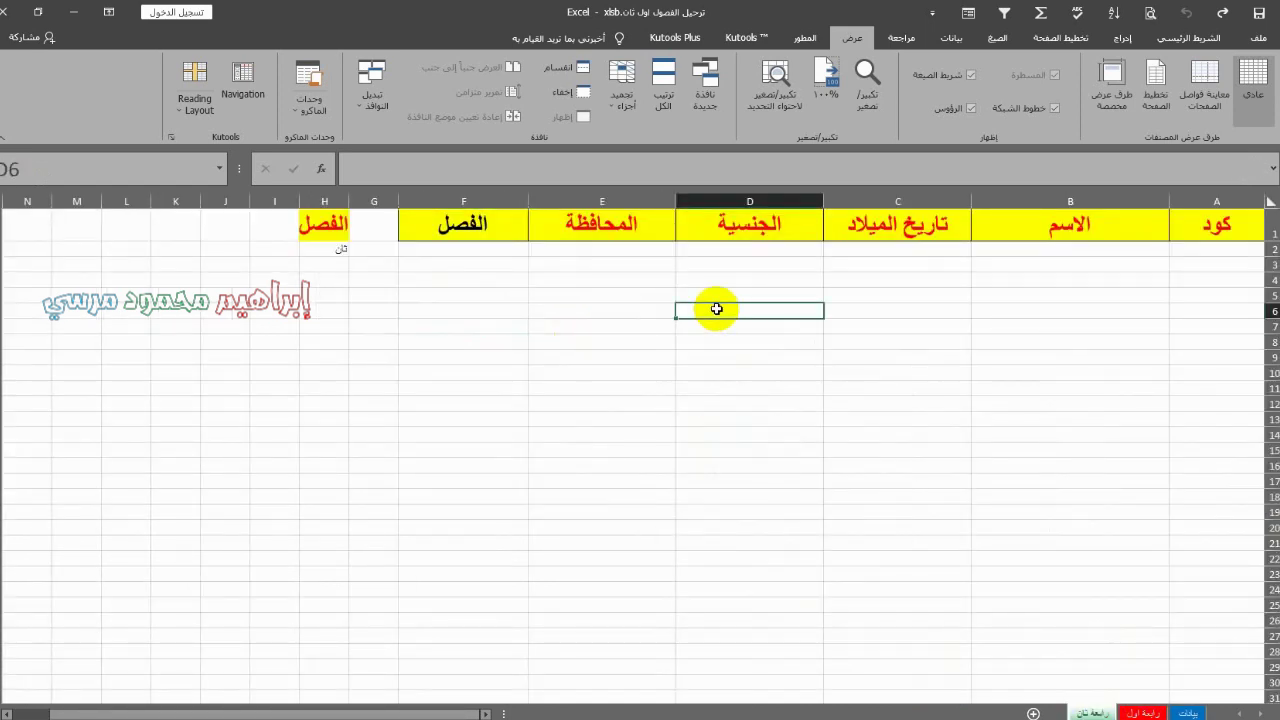
- Start recording a macro named se, stored in this workbook, from the رابعة ثان sheet
left_click(949, 38)
left_click(852, 37)
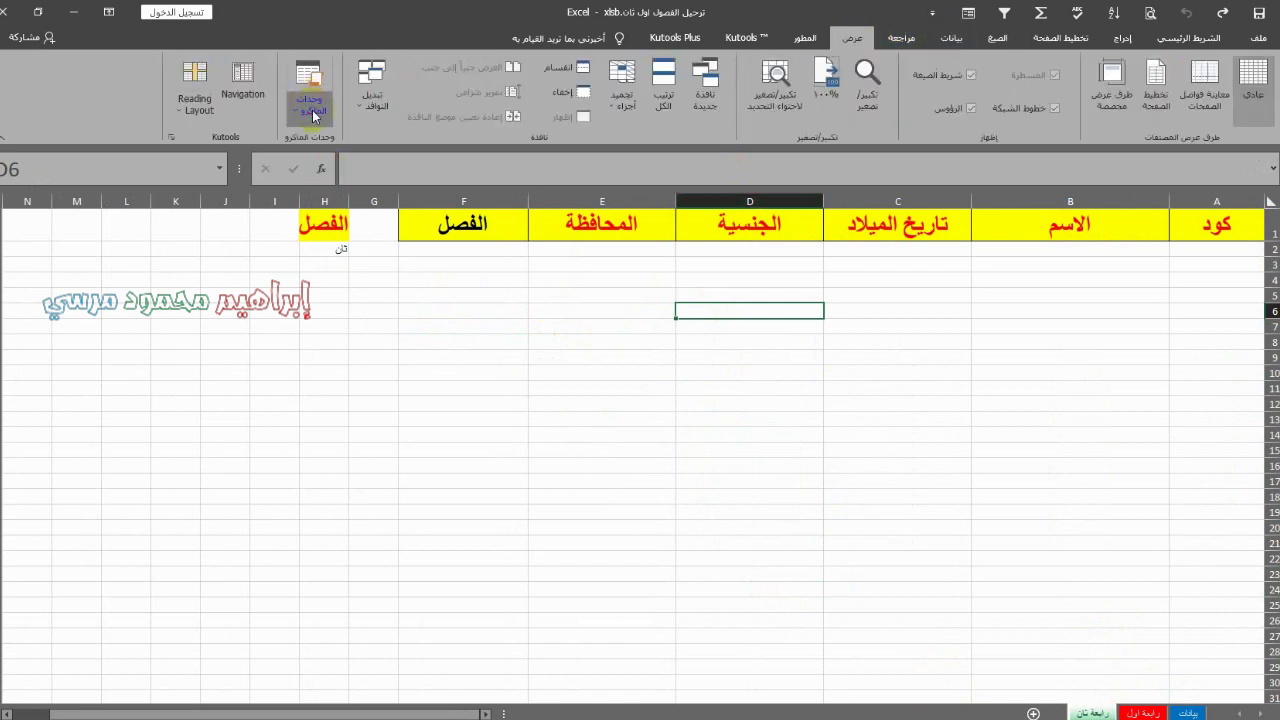
left_click(313, 117)
left_click(296, 157)
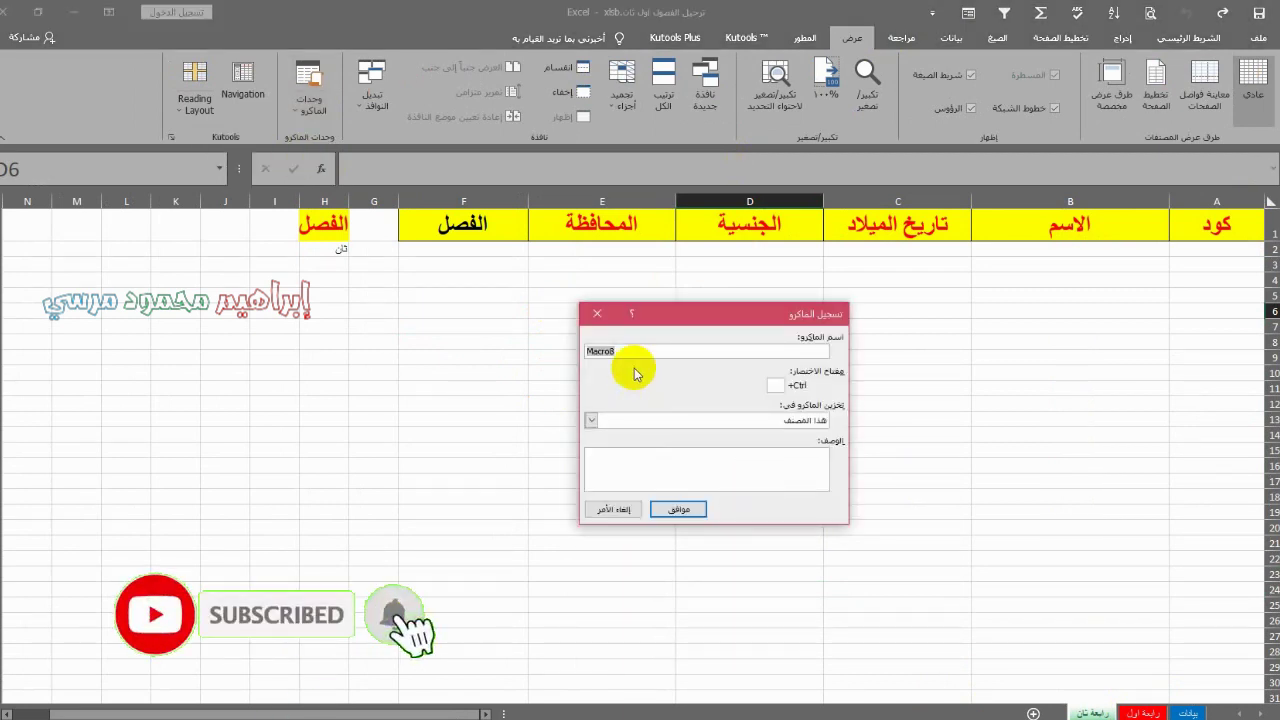
type("س")
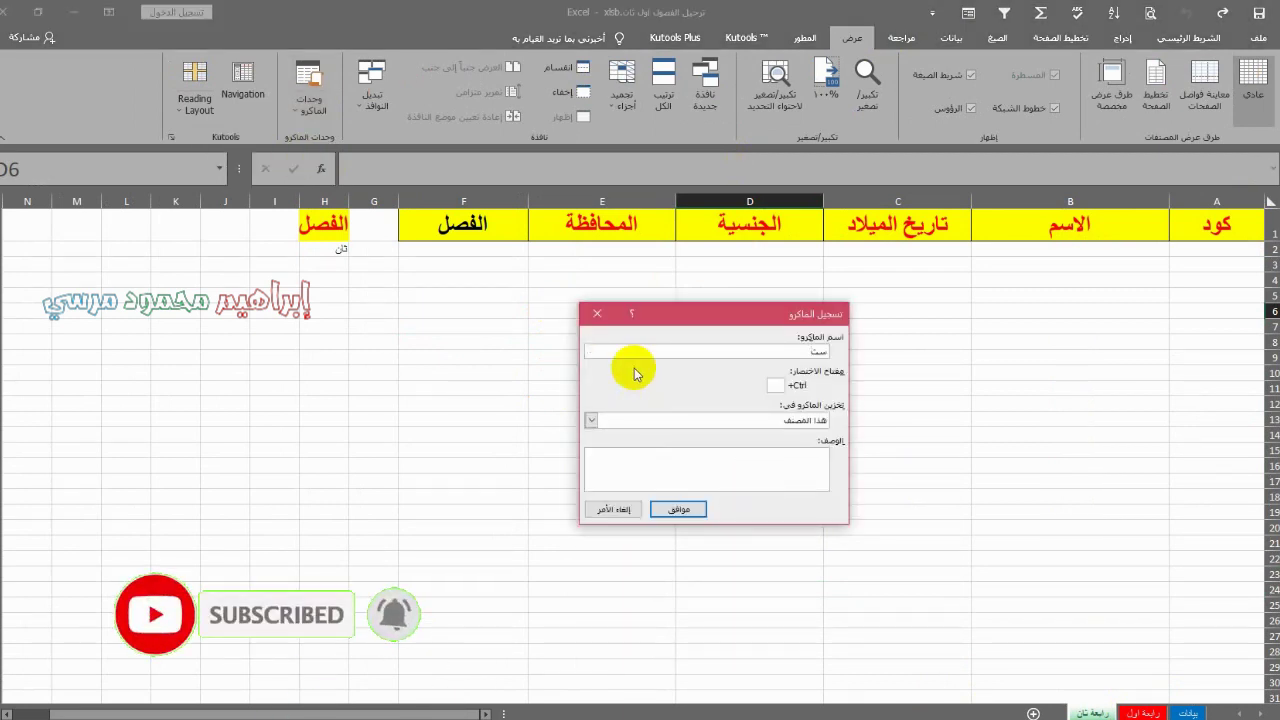
key("BackSpace")
type("se")
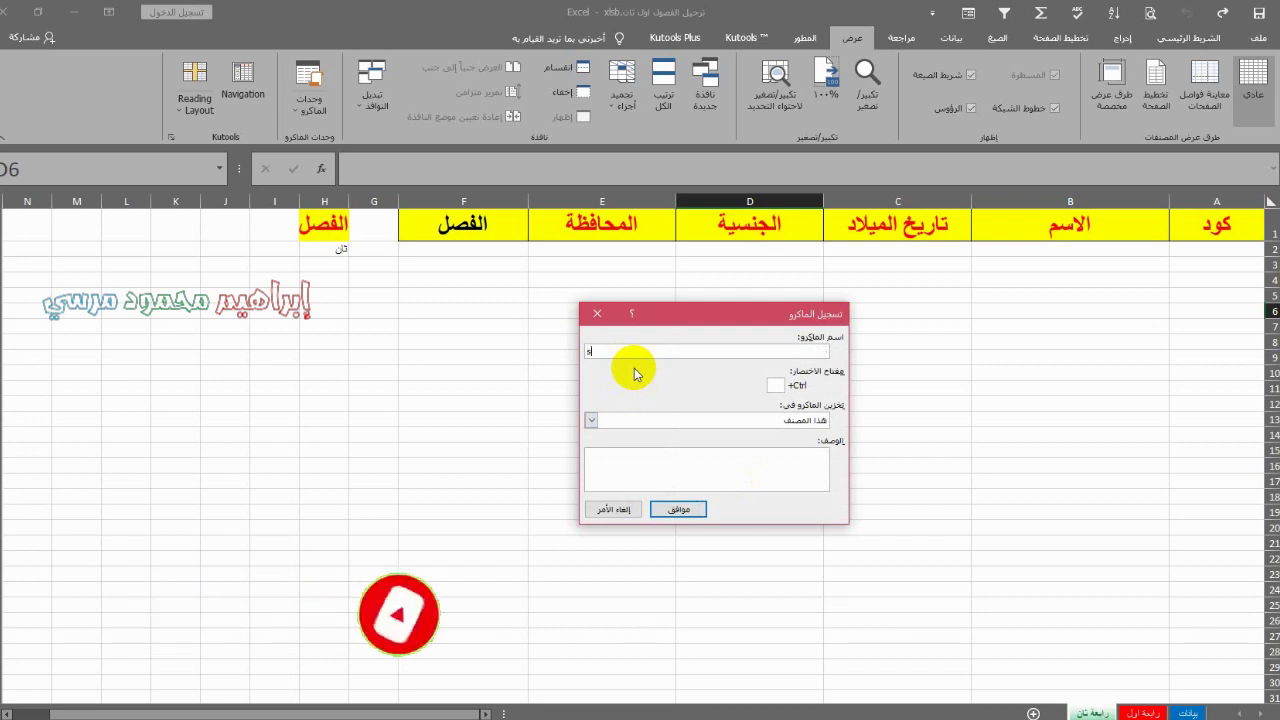
left_click(680, 510)
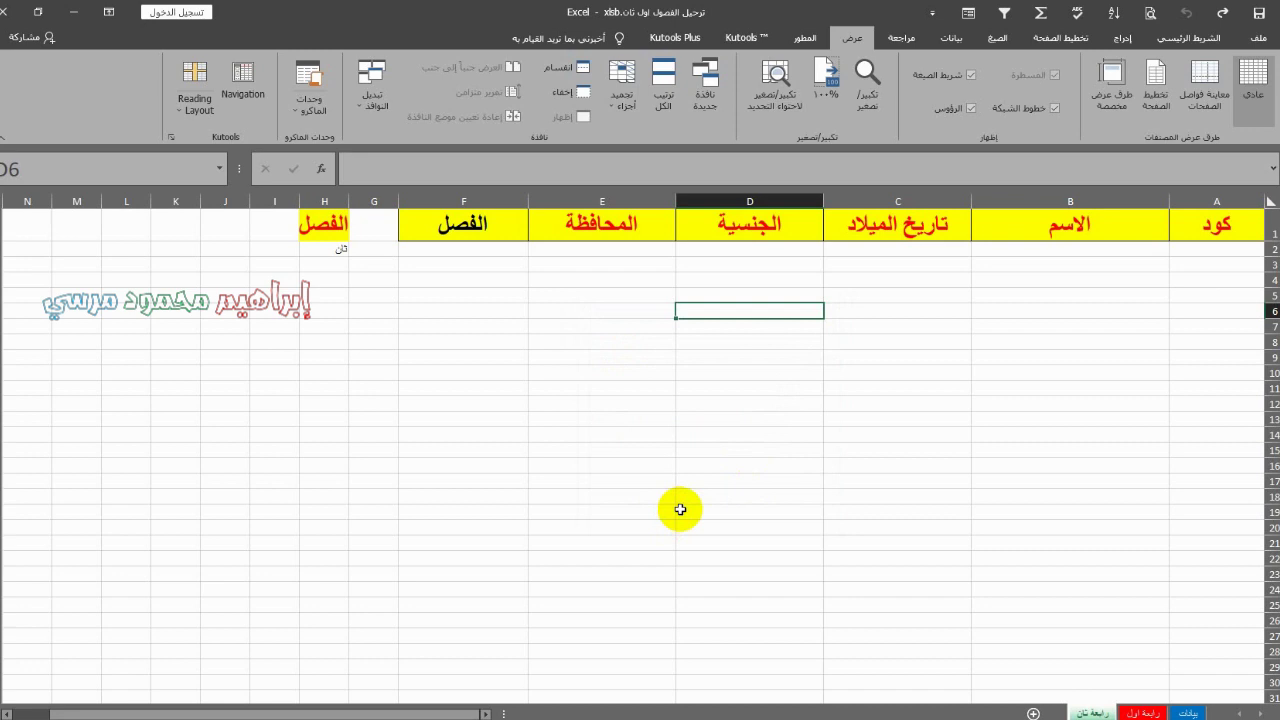
- Set up an advanced filter that copies to another location, with A3:F20 of the بيانات sheet as list range
left_click(952, 40)
left_click(724, 130)
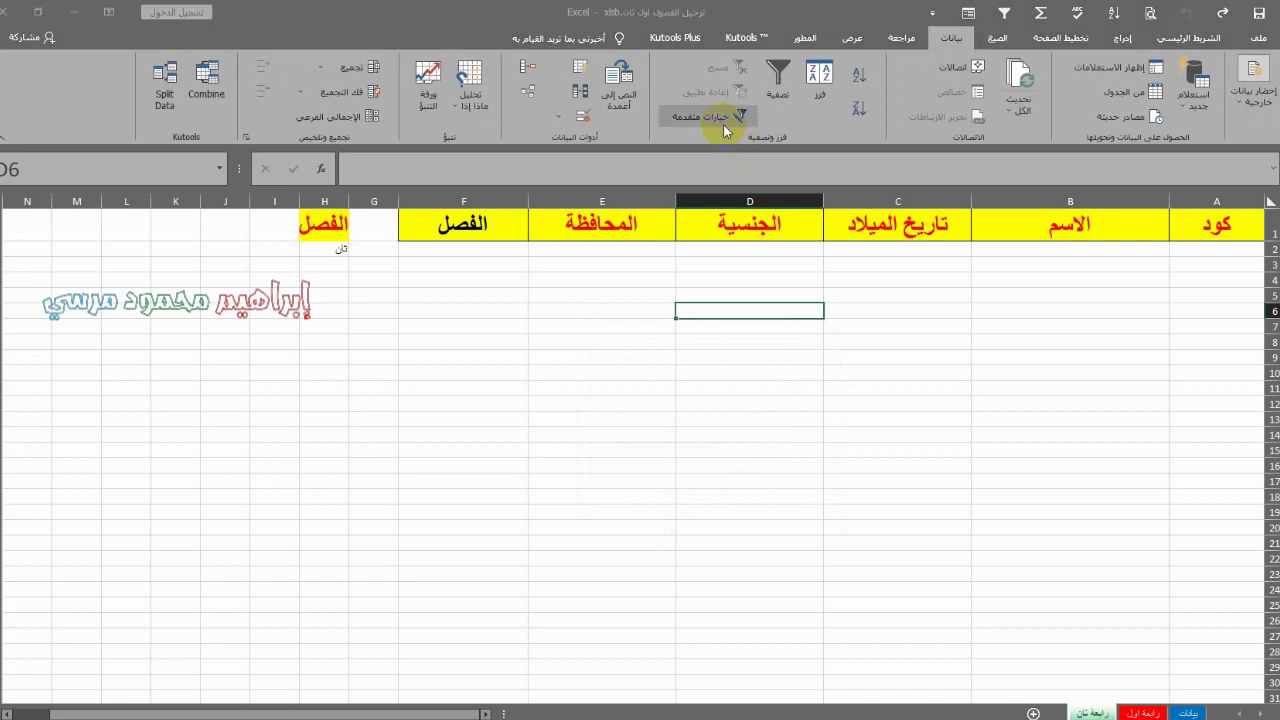
left_click(768, 390)
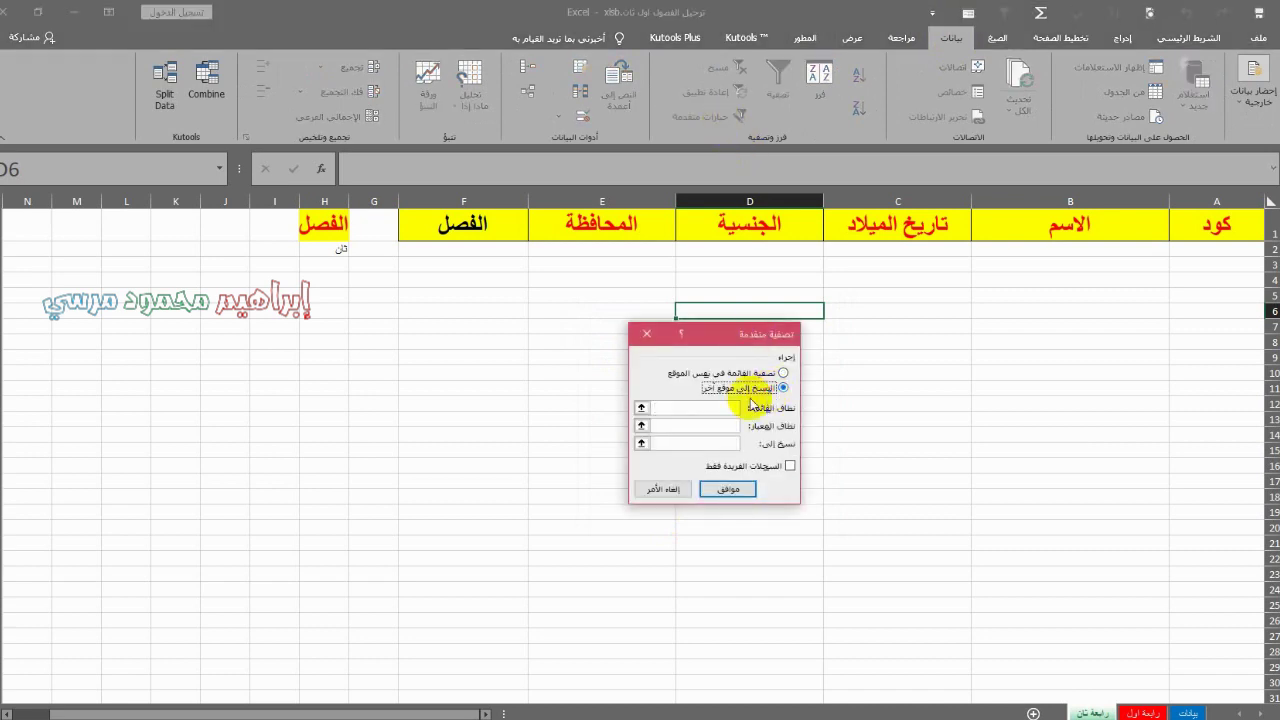
left_click(676, 408)
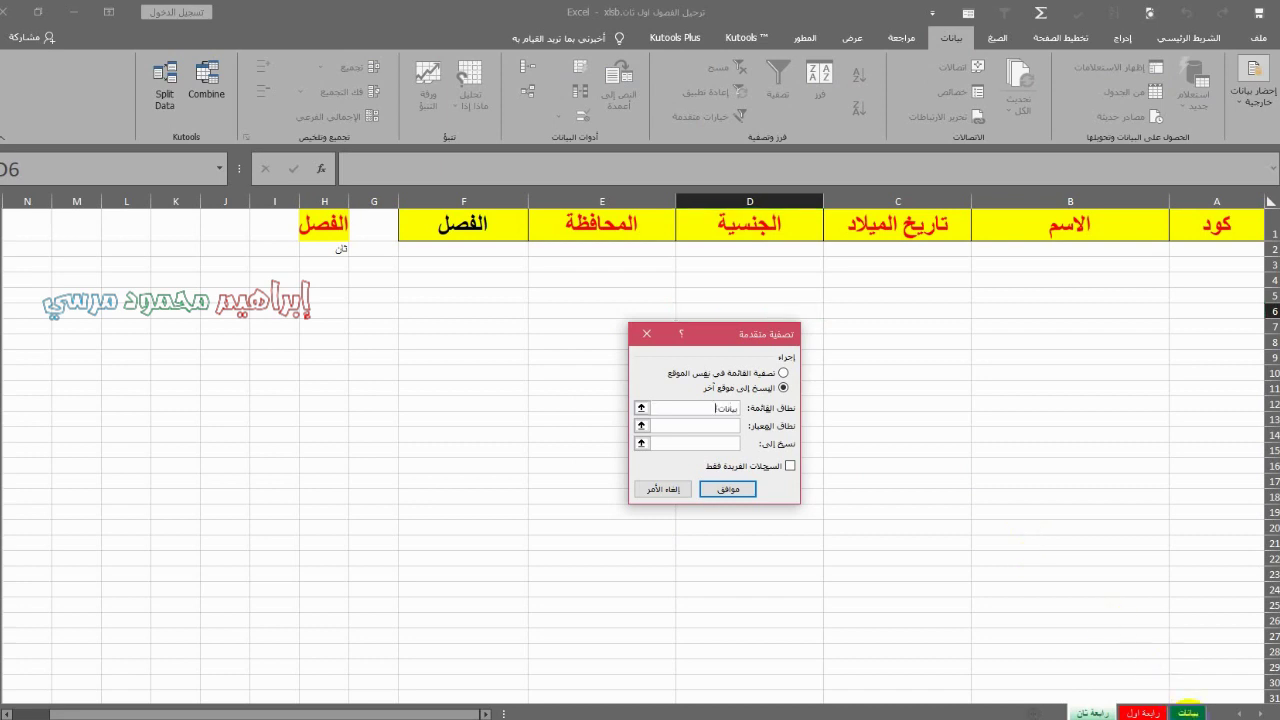
left_click_drag(1240, 318, 728, 677)
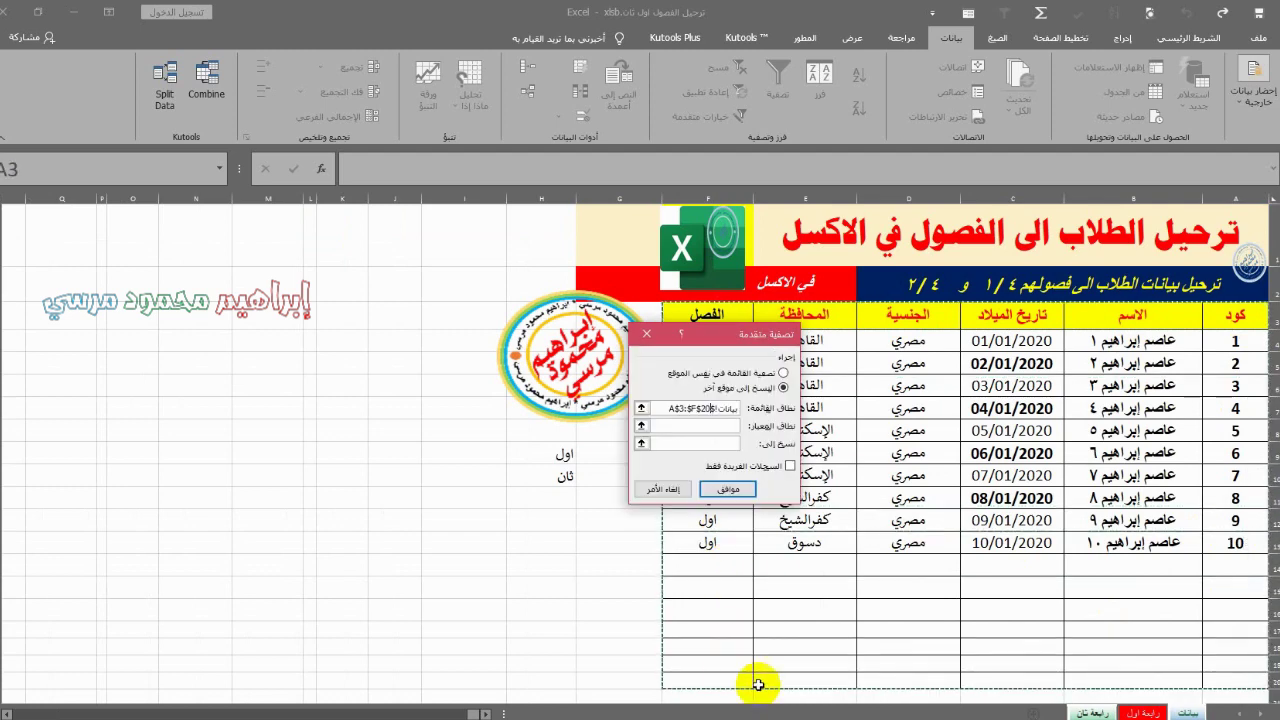
- Set the criteria range to H1:H2 and the copy destination to A1:F1 on رابعة ثان, and run the advanced filter
left_click(712, 426)
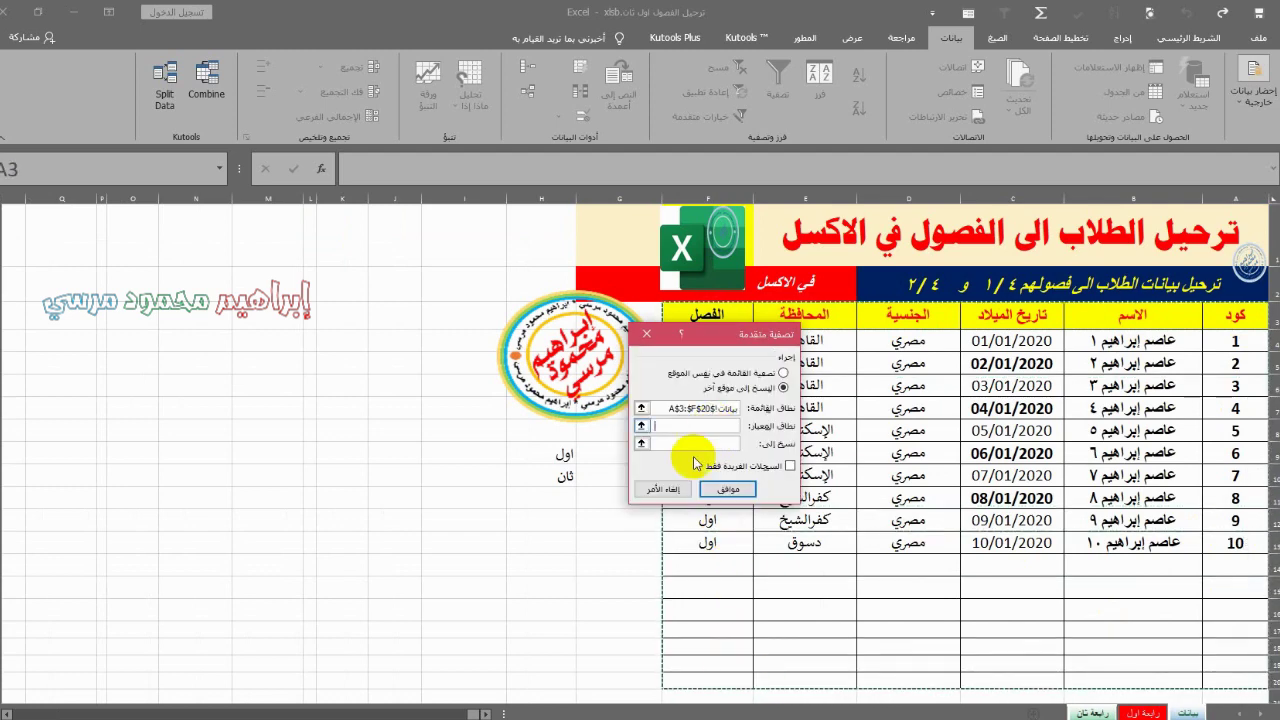
key("ctrl+Page_Down")
key("ctrl+Page_Down")
left_click(325, 226)
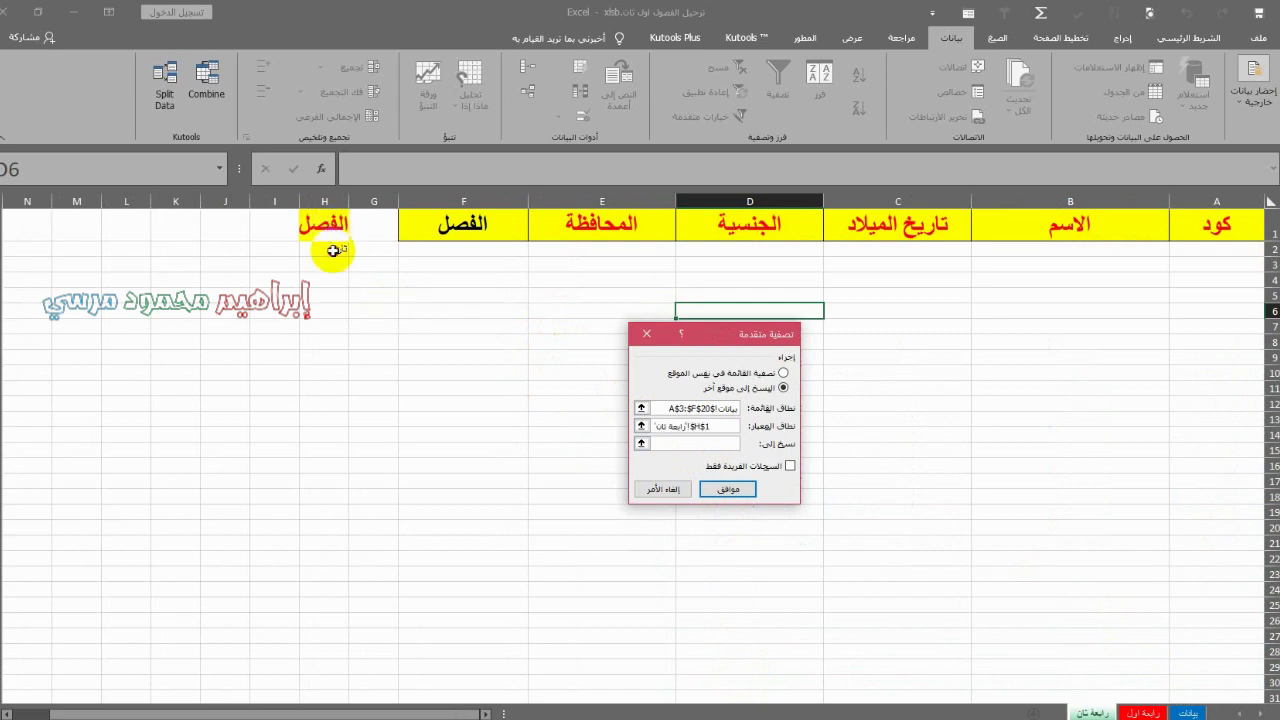
left_click_drag(333, 250, 337, 250)
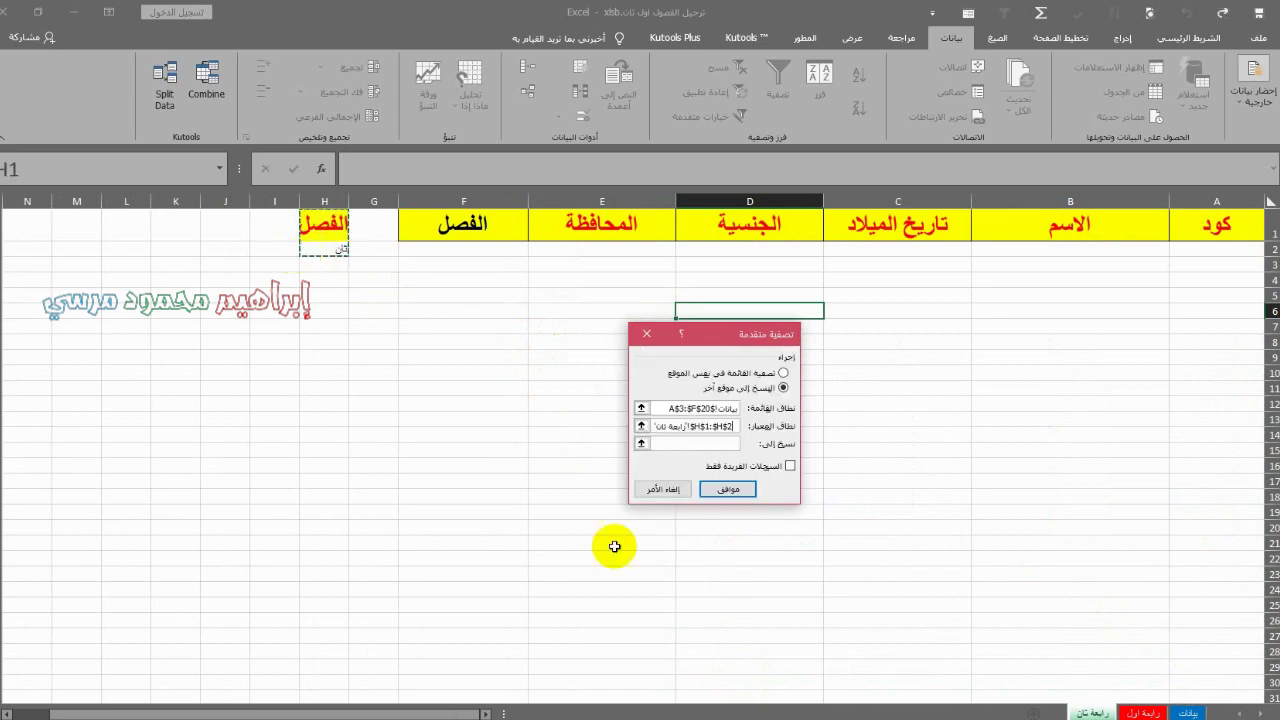
left_click(672, 447)
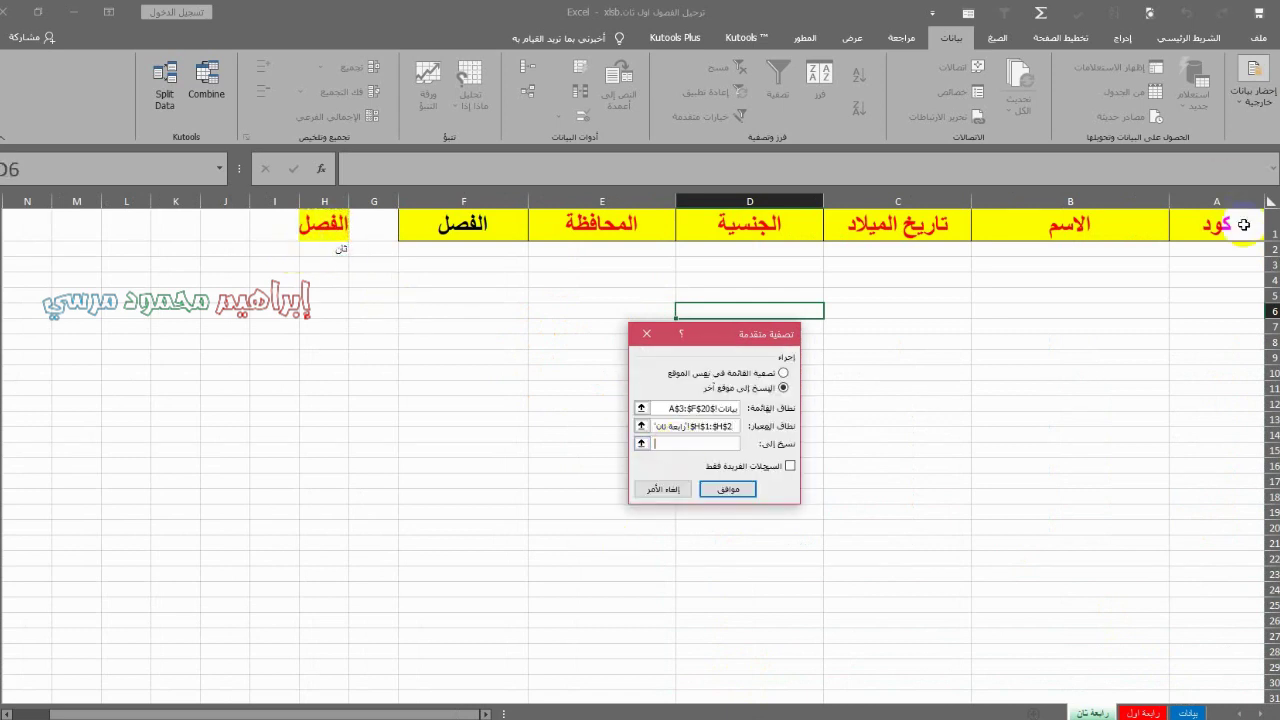
left_click_drag(1215, 225, 494, 225)
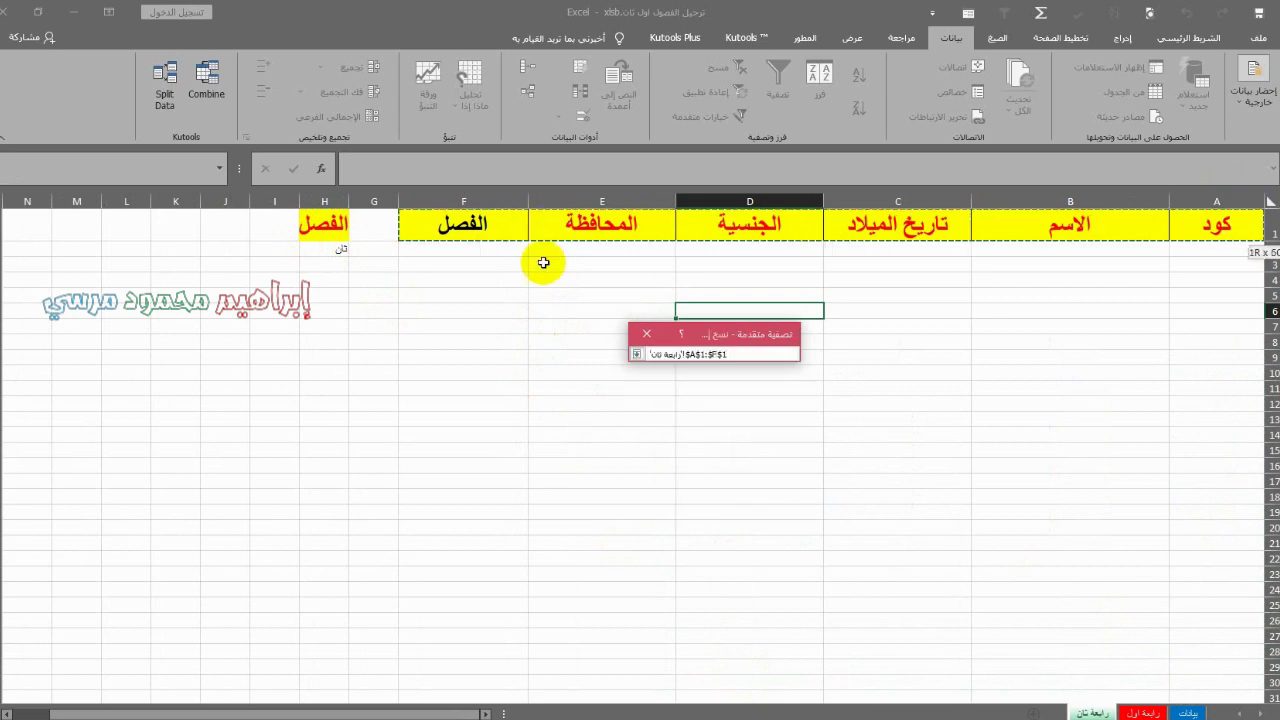
left_click(725, 490)
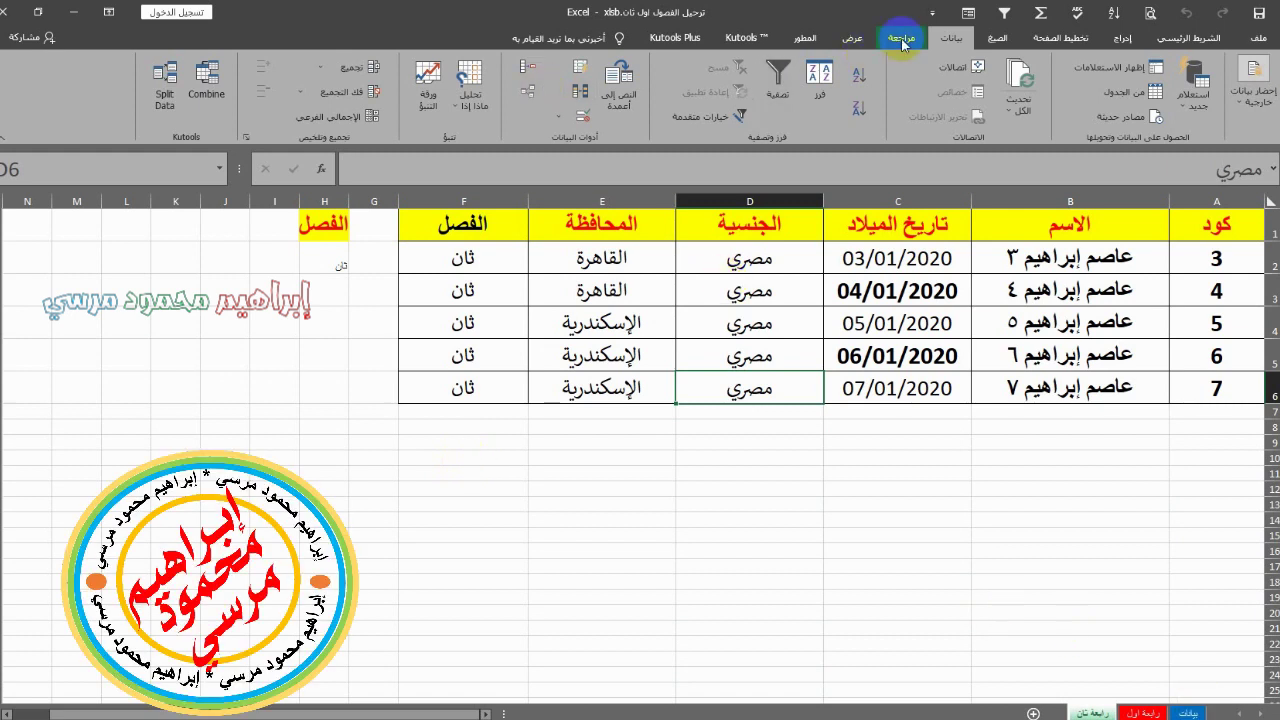
- Stop recording the macro
left_click(852, 37)
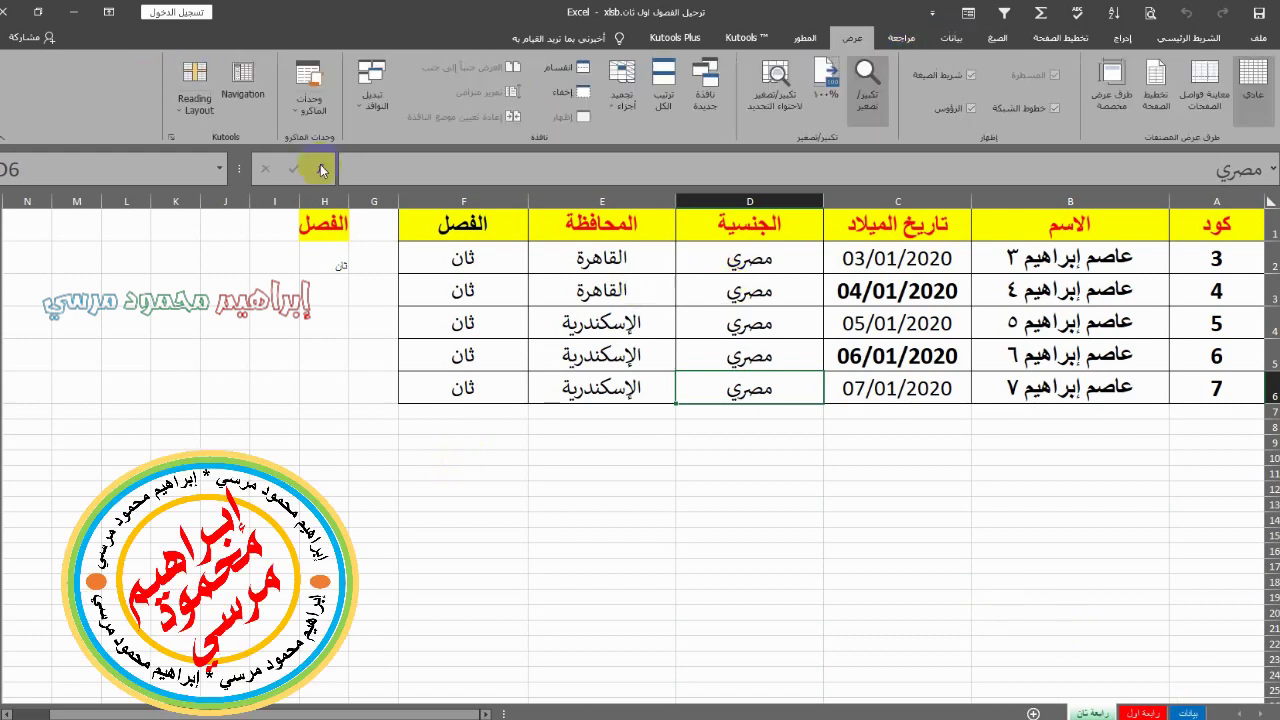
left_click(316, 112)
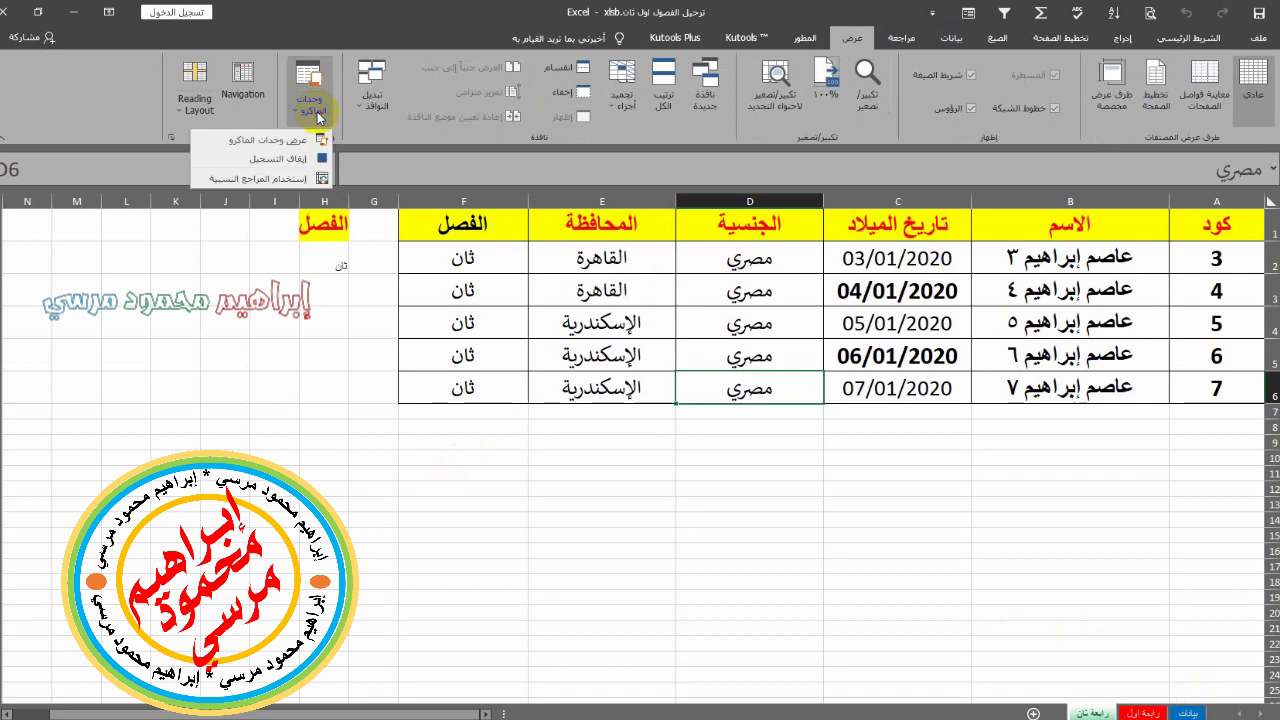
left_click(299, 181)
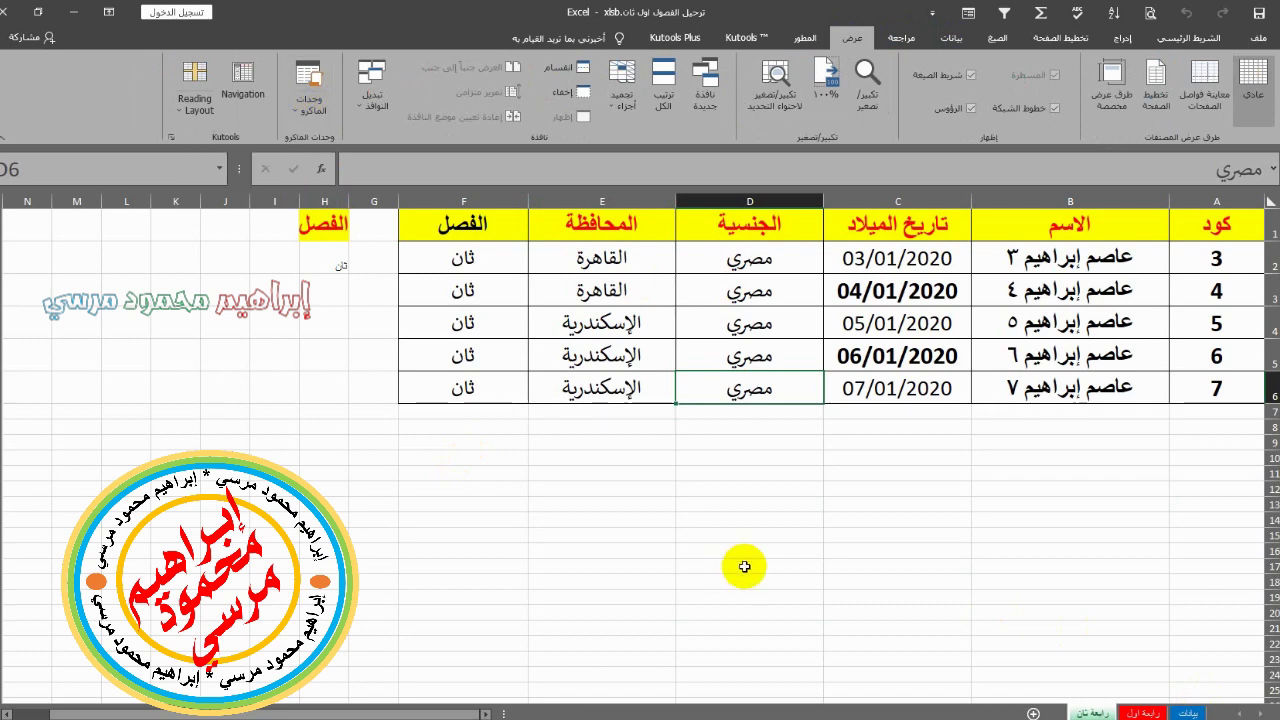
- Compare the students in بيانات with the filtered rows in رابعة ثان, down to the last record in row 6
left_click(1190, 712)
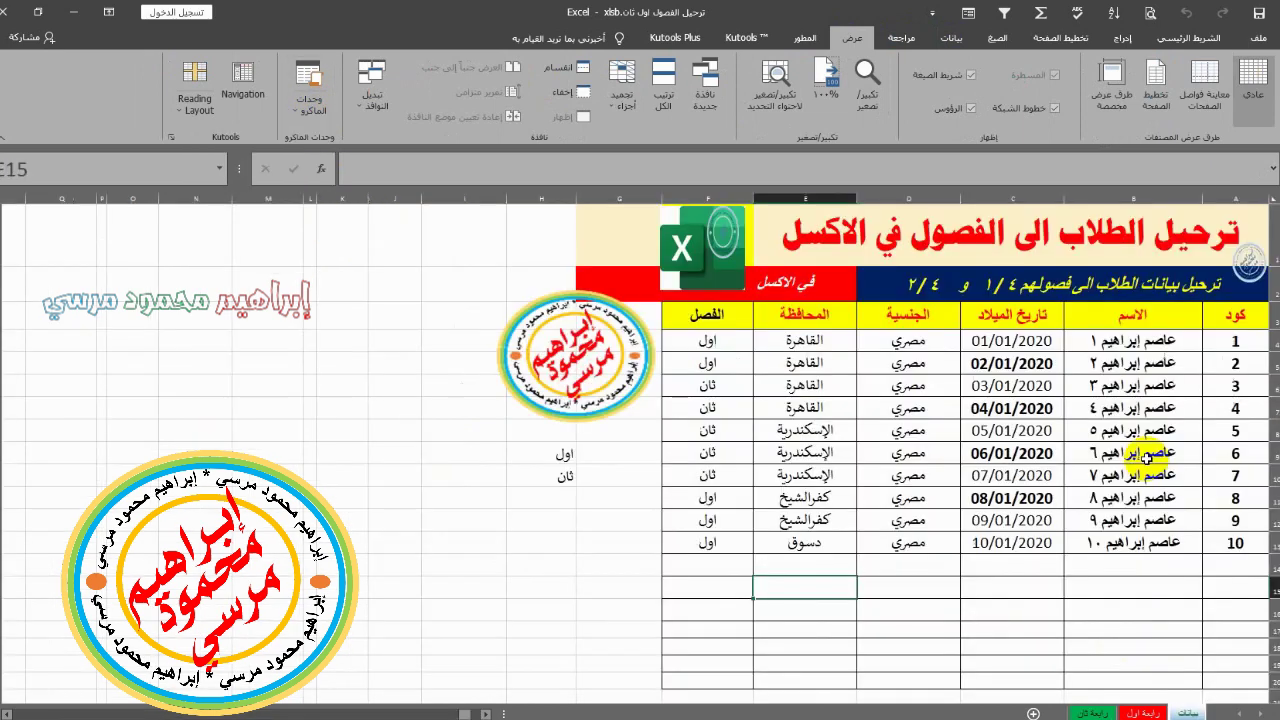
left_click(1092, 712)
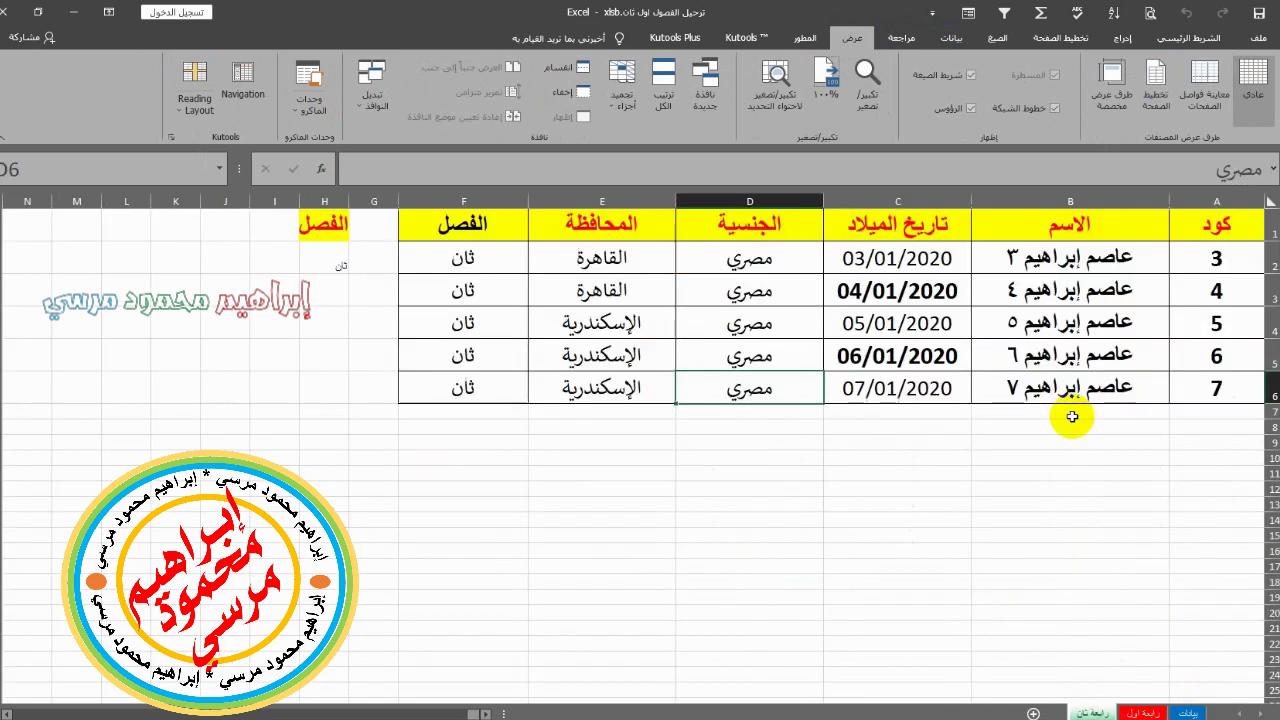
left_click_drag(1072, 388, 497, 388)
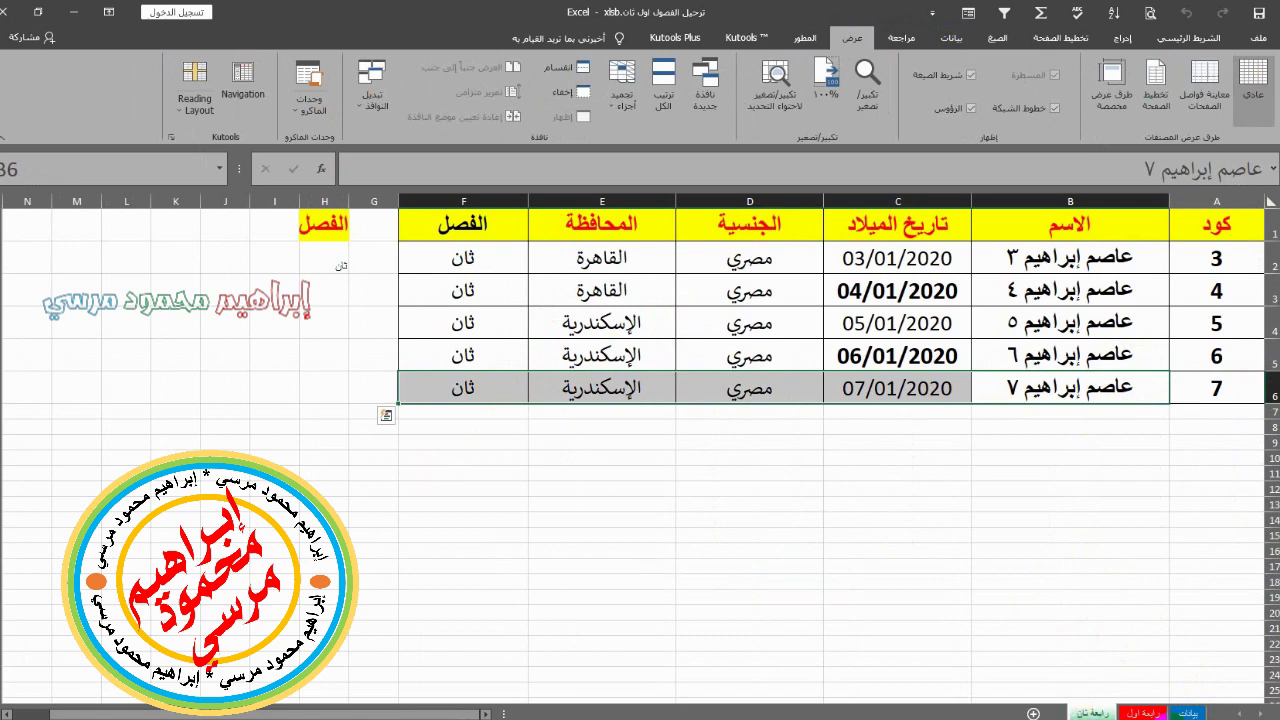
- Add student 11 in row 14 of بيانات with date 11/01/2020, مصري, كفرالشيخ and class ثان, and reopen the رابعة ثان sheet
left_click(1188, 712)
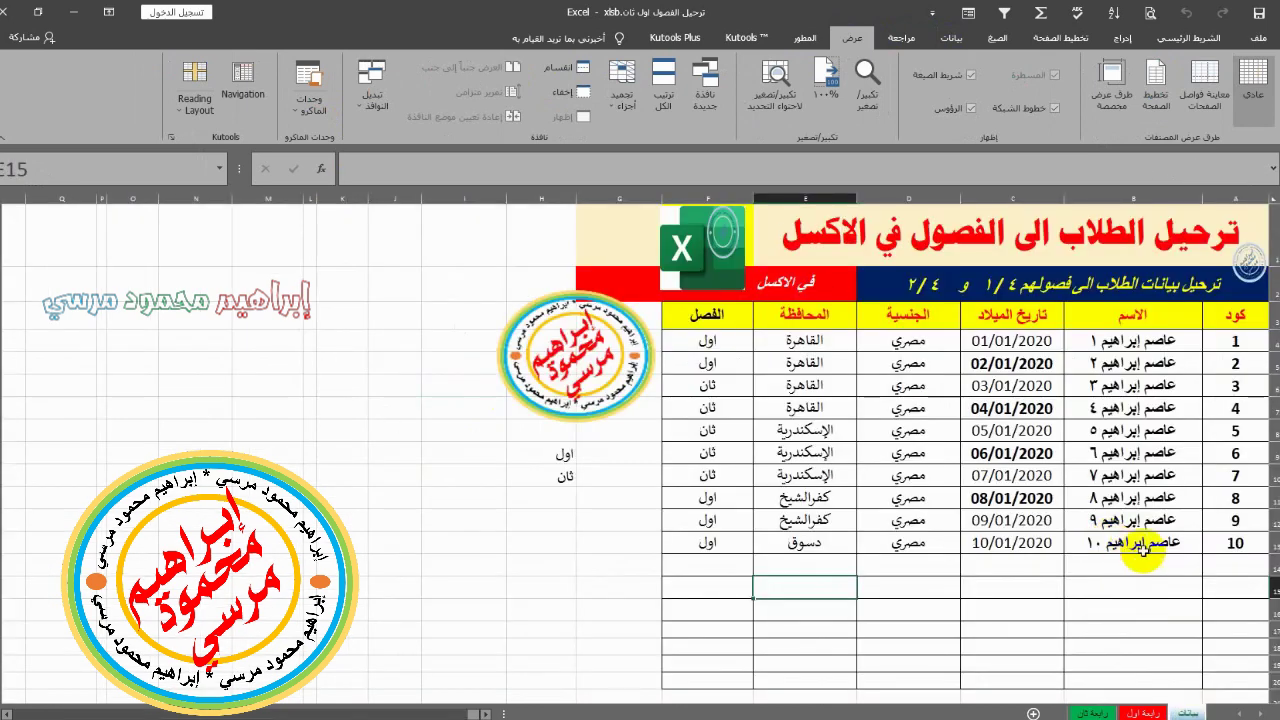
left_click(1143, 543)
left_click_drag(1063, 555, 740, 574)
left_click(707, 565)
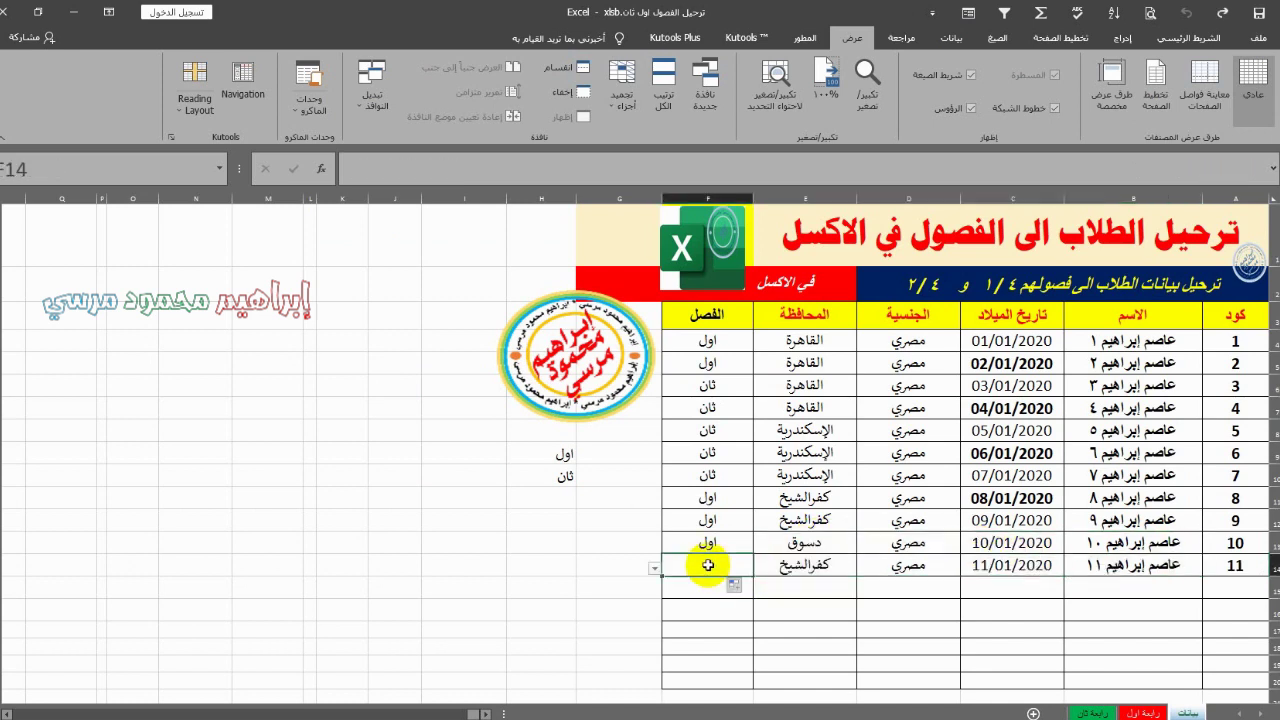
left_click(655, 572)
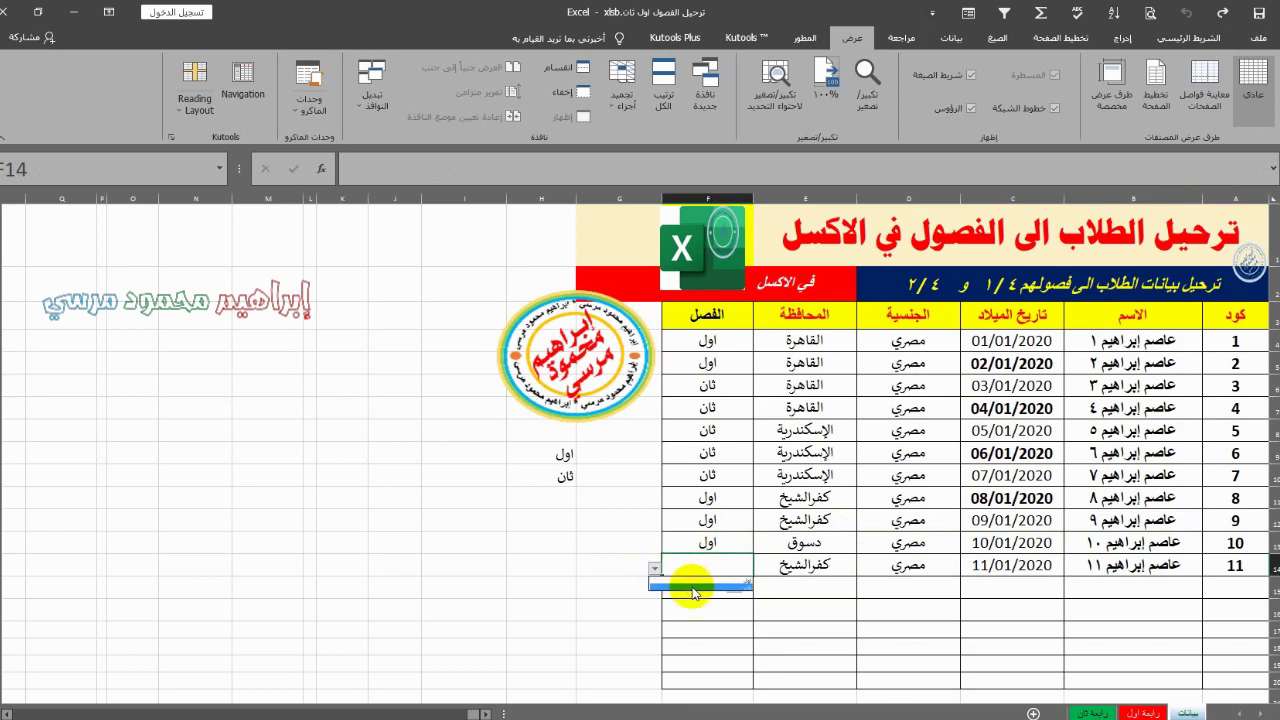
left_click(694, 597)
left_click(853, 585)
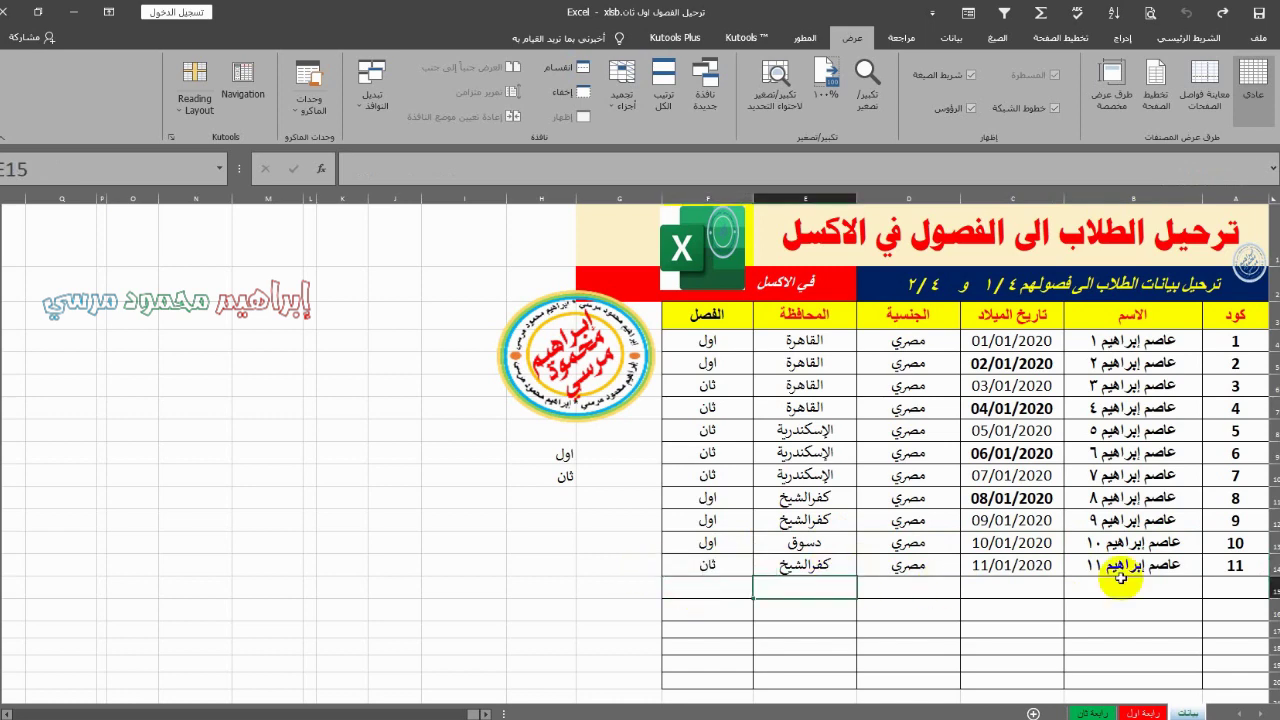
left_click(1100, 712)
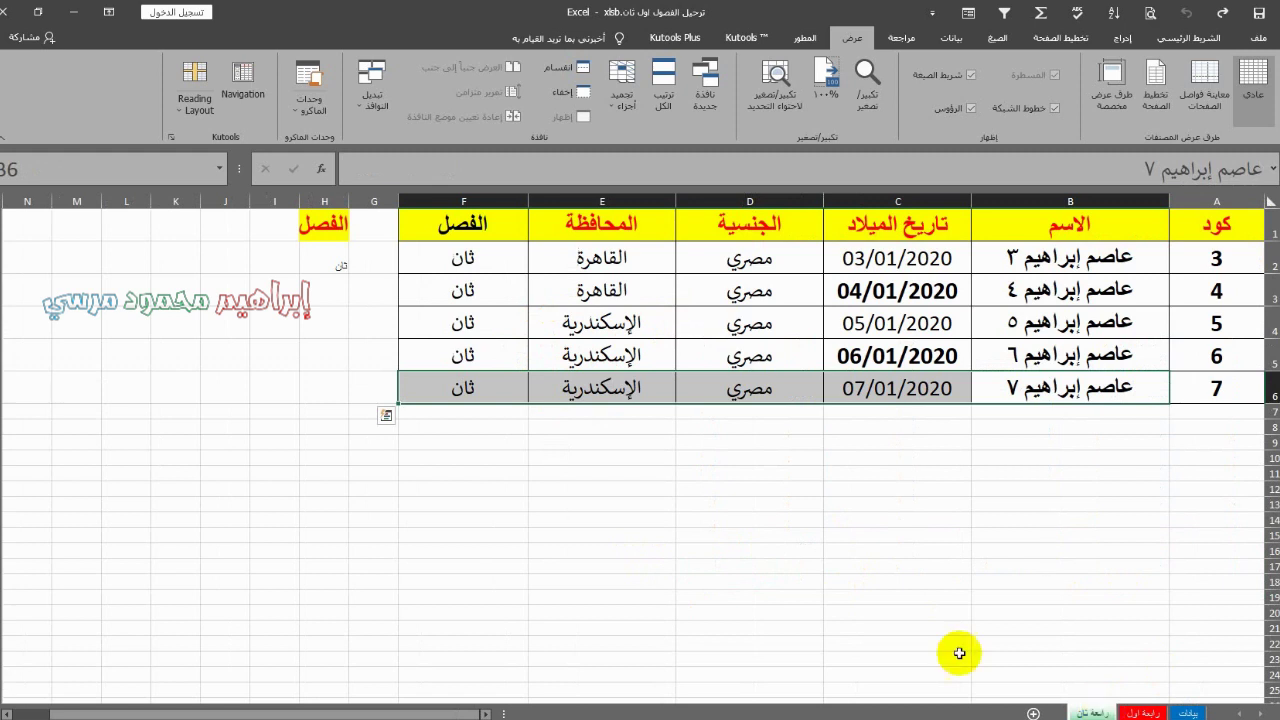
left_click(702, 517)
left_click_drag(1048, 390, 503, 403)
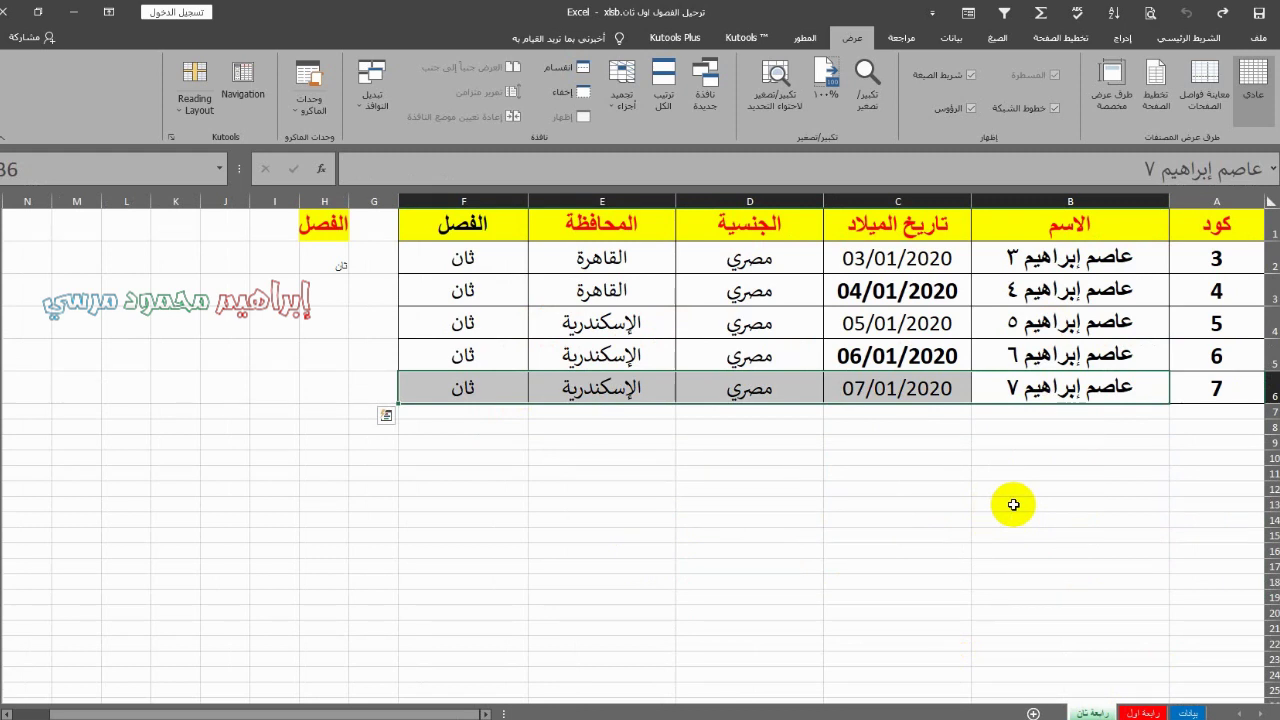
left_click(1095, 705)
right_click(1095, 708)
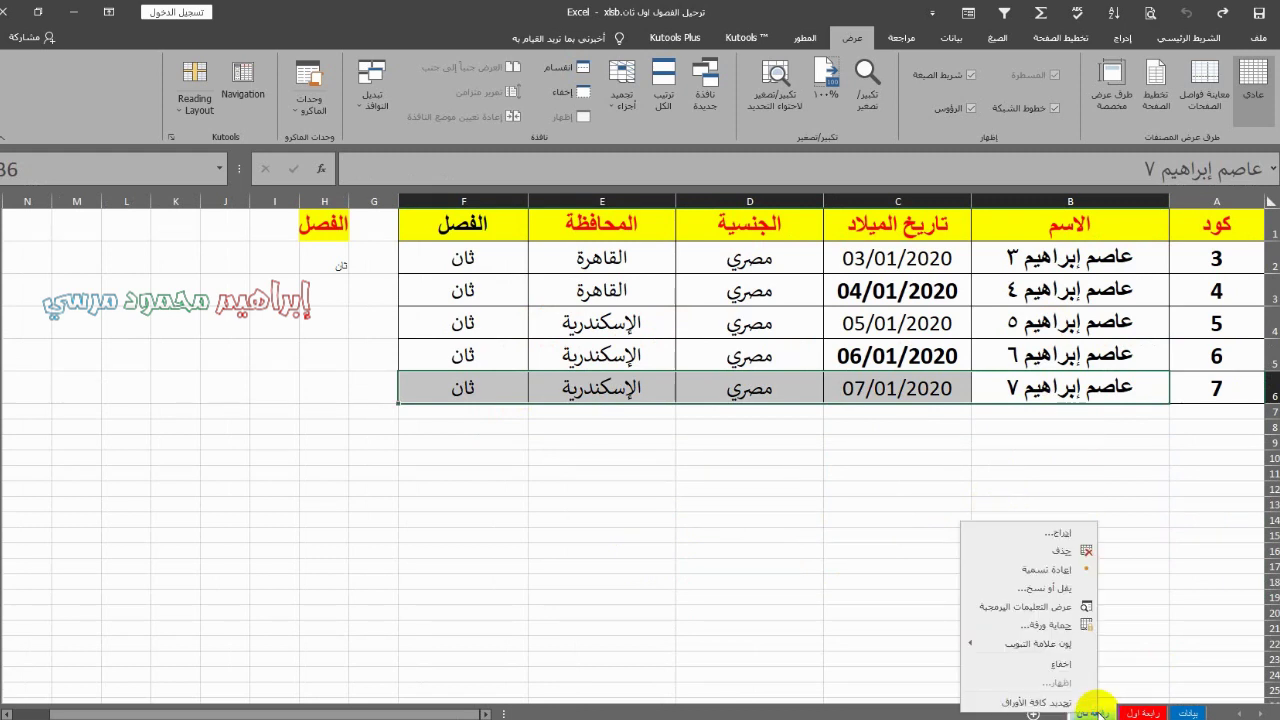
left_click(777, 449)
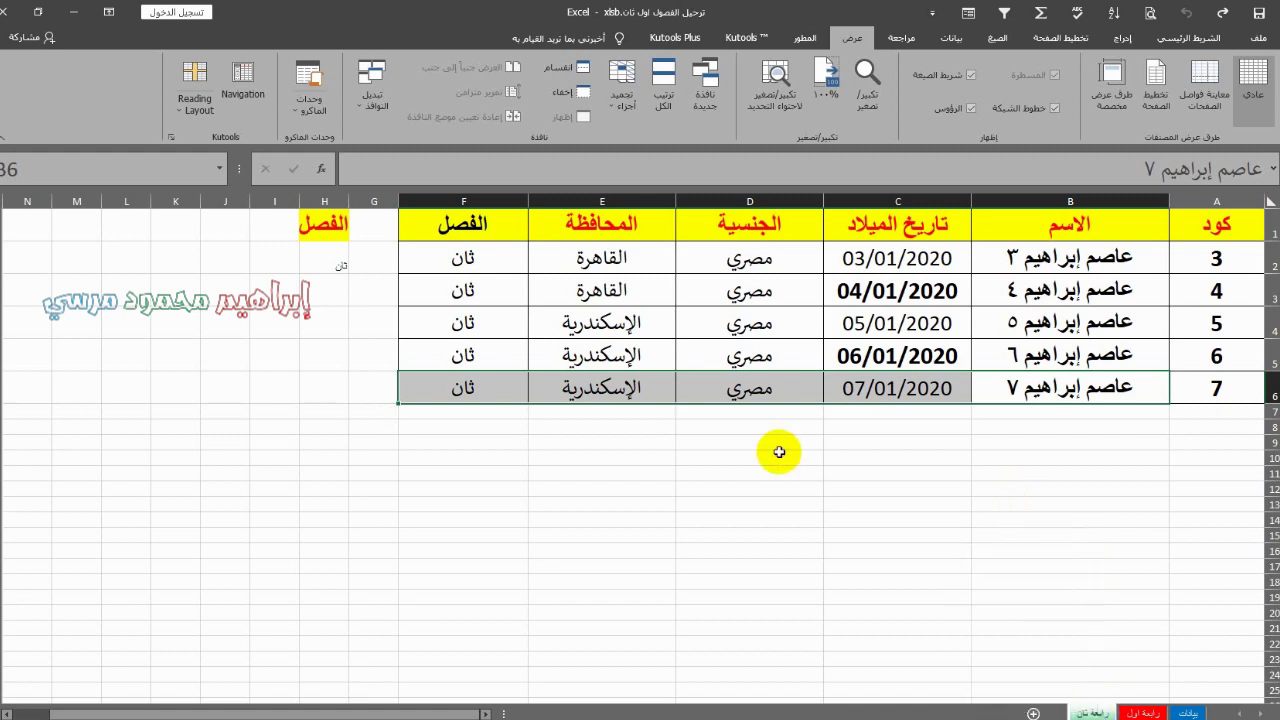
left_click(910, 447)
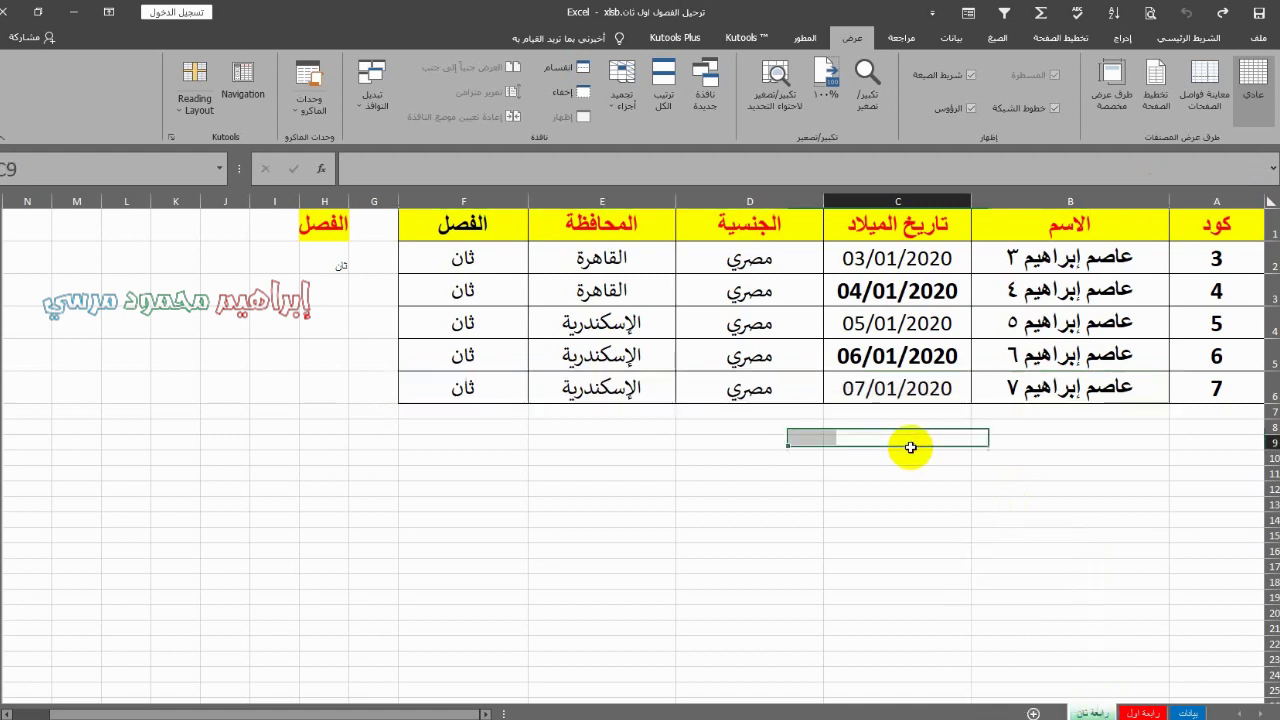
- Open the code of the رابعة ثان sheet and create a Worksheet_Activate event procedure
right_click(1095, 708)
left_click(1078, 608)
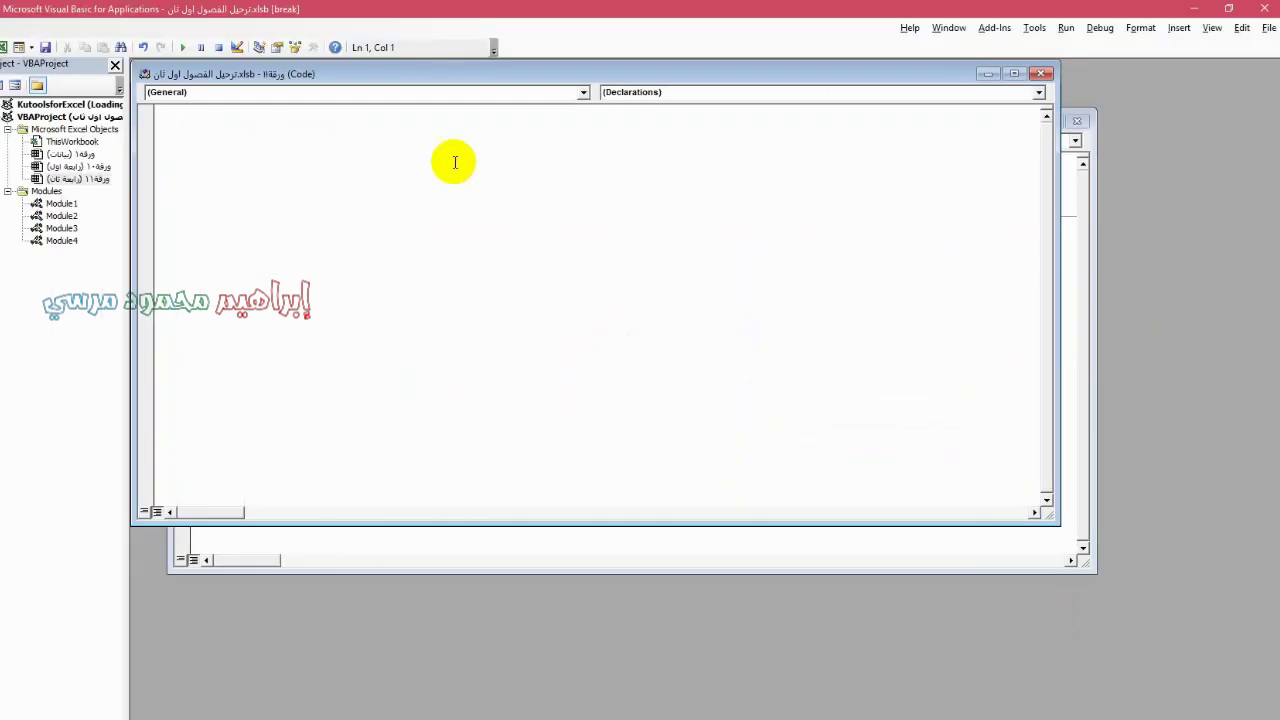
left_click(583, 92)
left_click(573, 118)
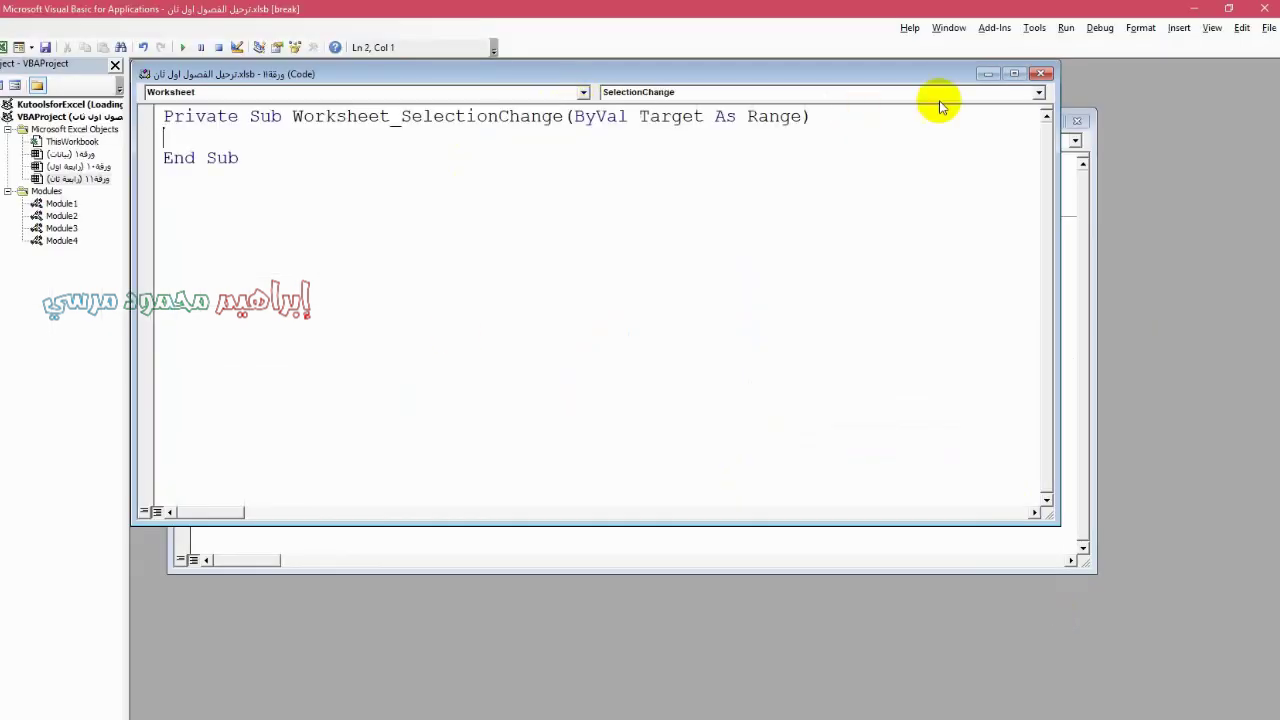
left_click(1040, 92)
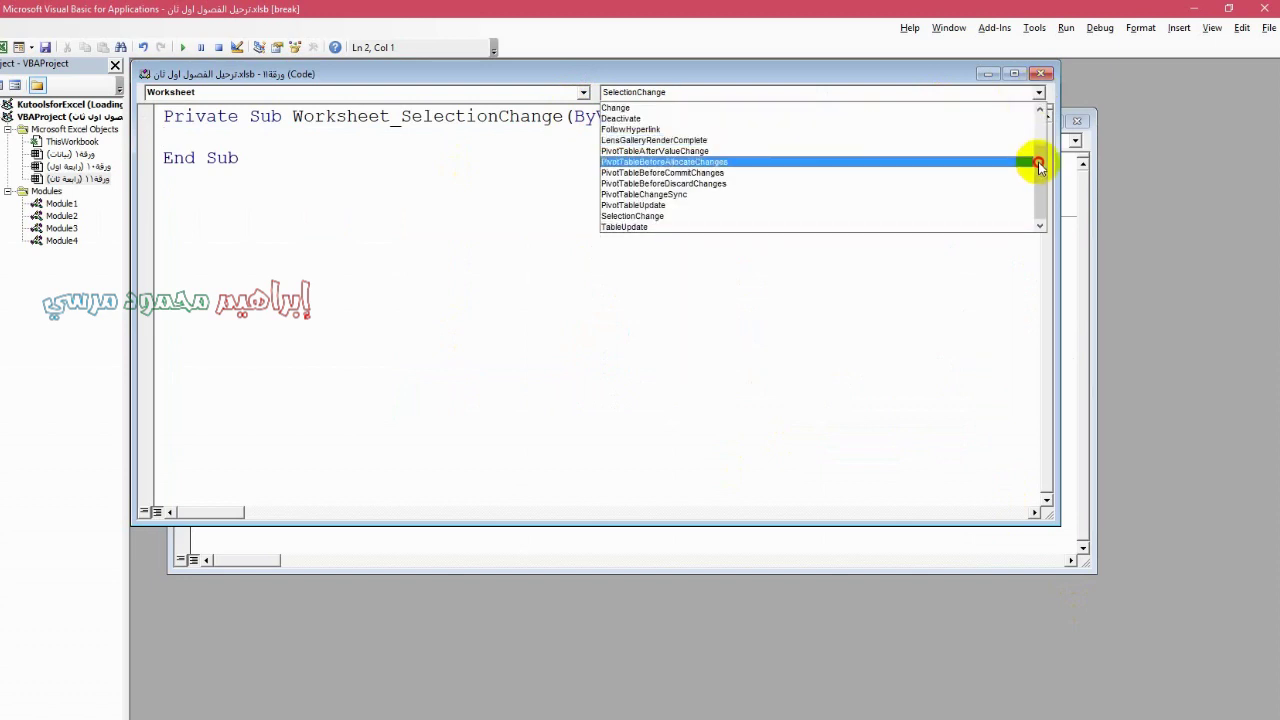
left_click_drag(1037, 163, 1037, 94)
left_click(767, 107)
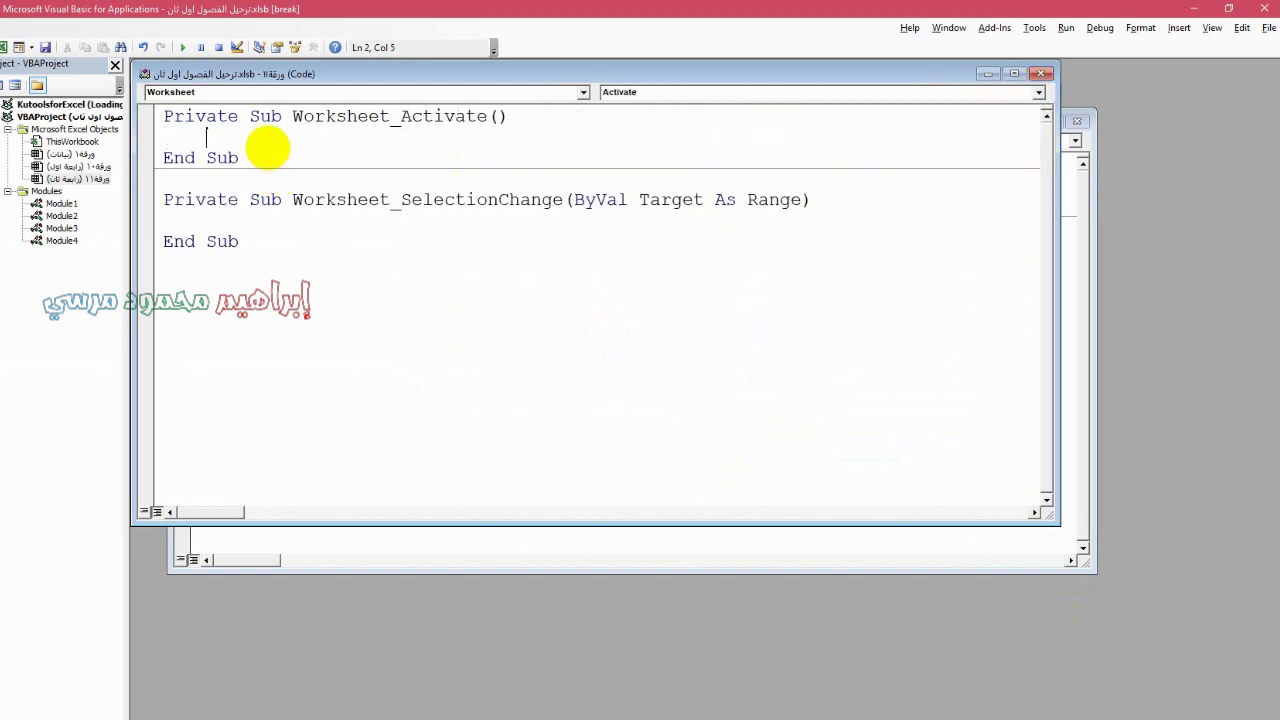
- Call the se macro inside the Worksheet_Activate procedure of رابعة ثان, and close the code editor
type("call se")
left_click(366, 270)
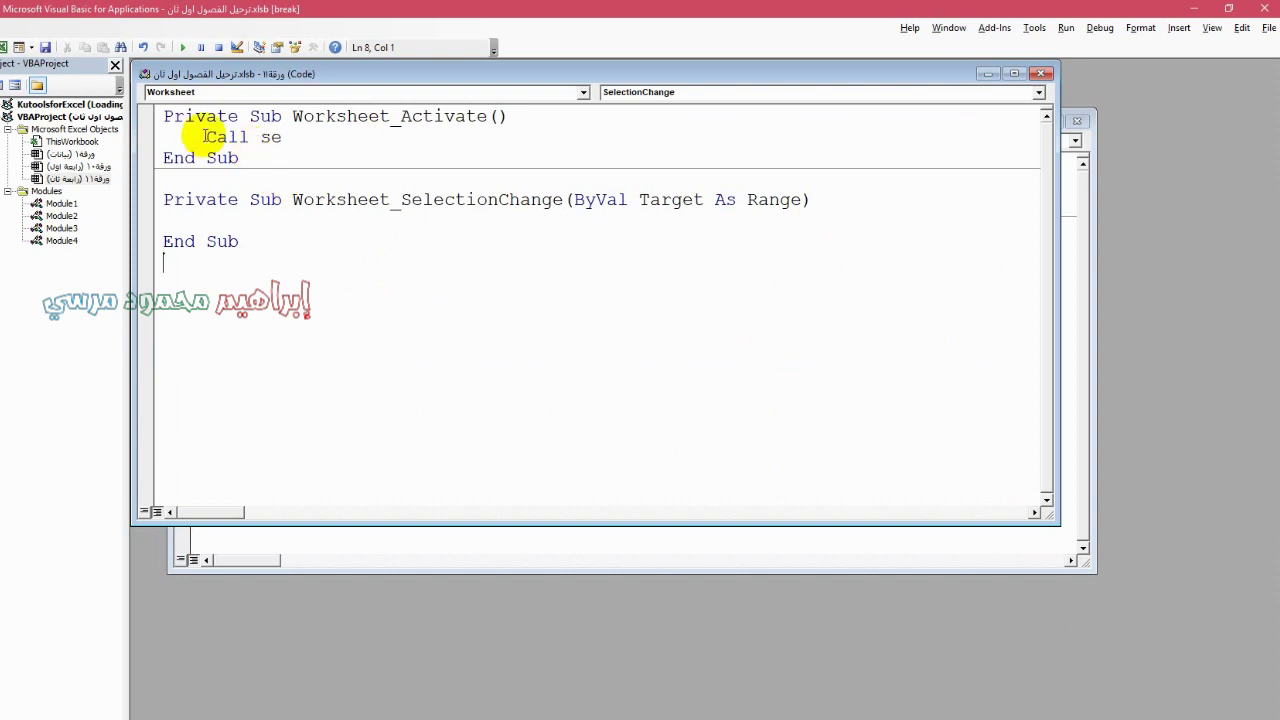
left_click_drag(206, 137, 240, 148)
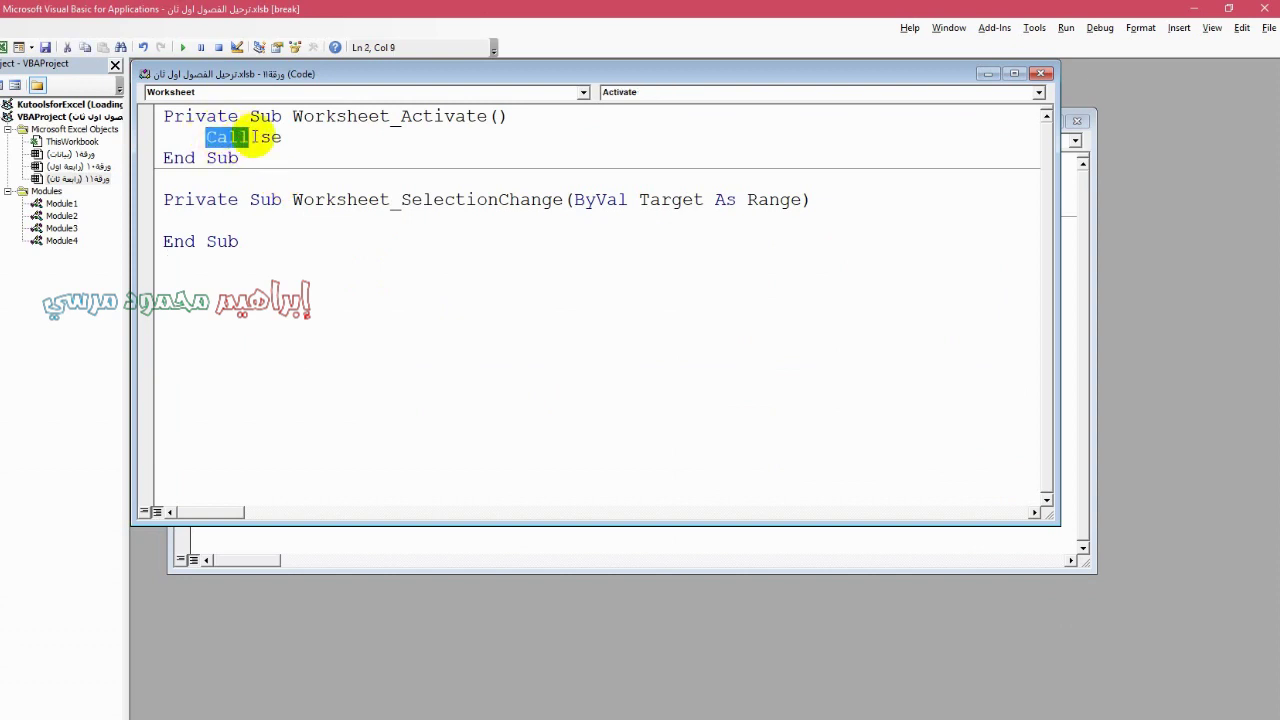
left_click(272, 160)
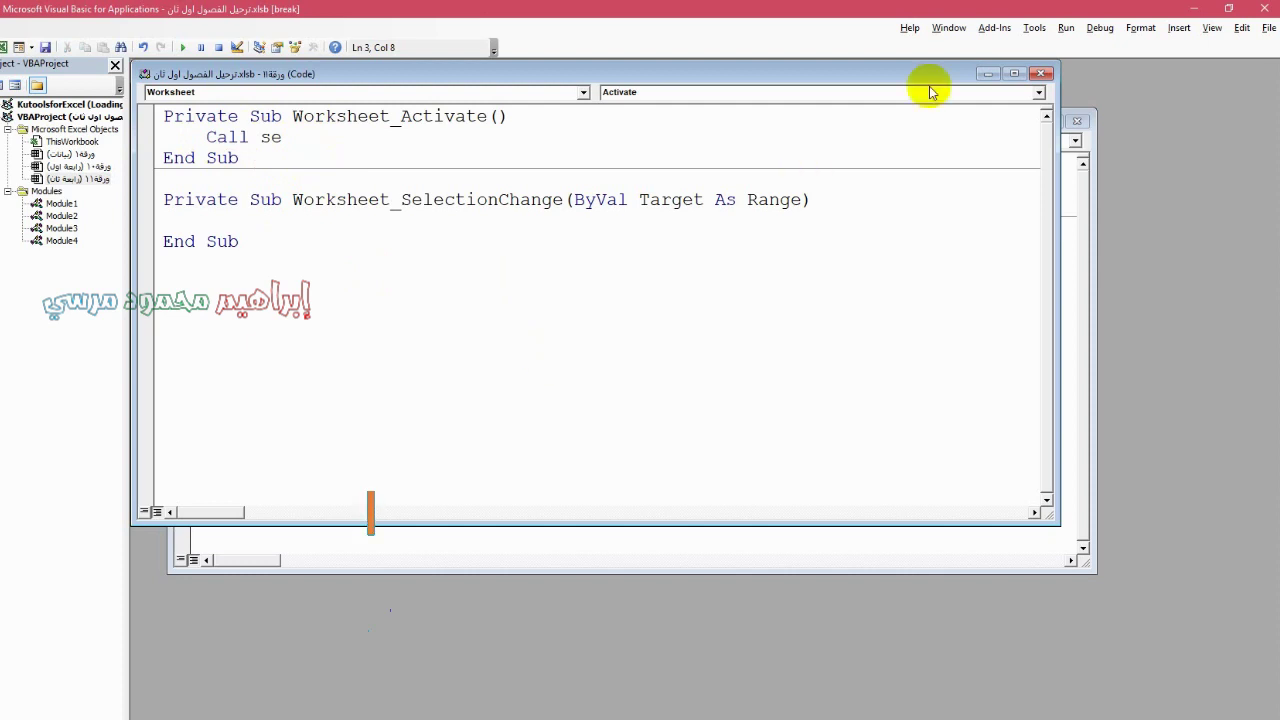
left_click(1041, 73)
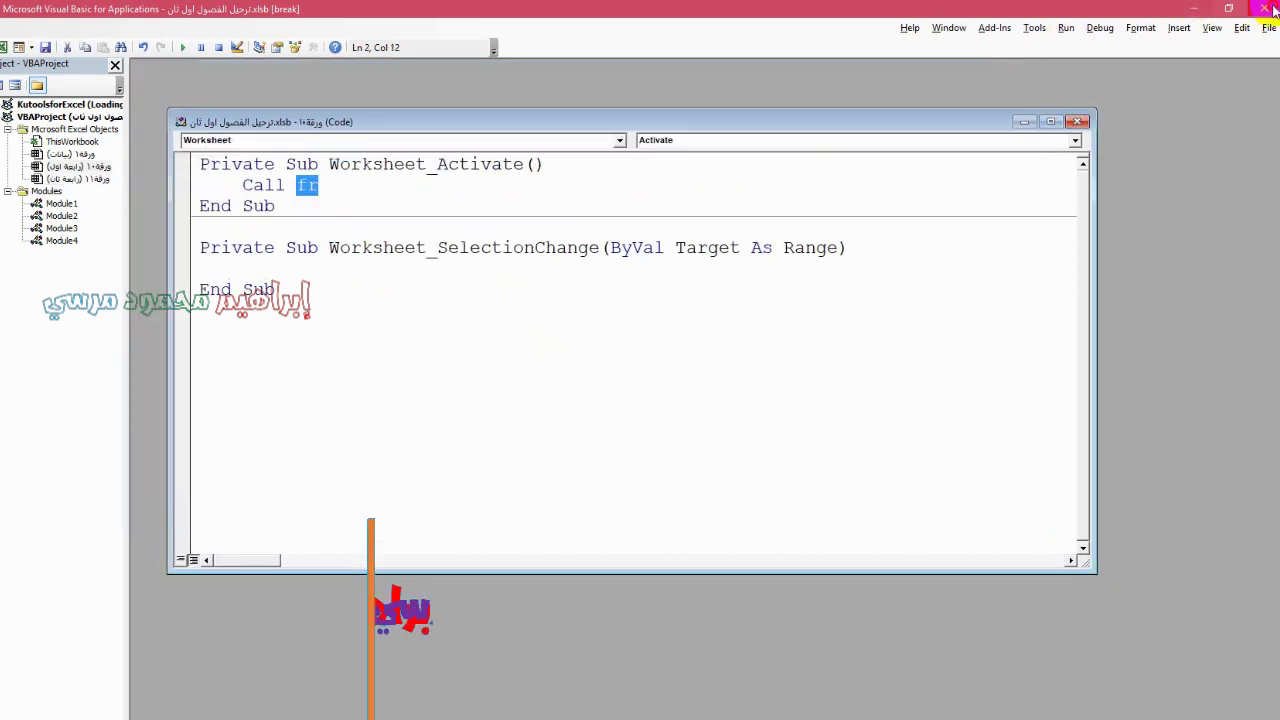
left_click(1262, 9)
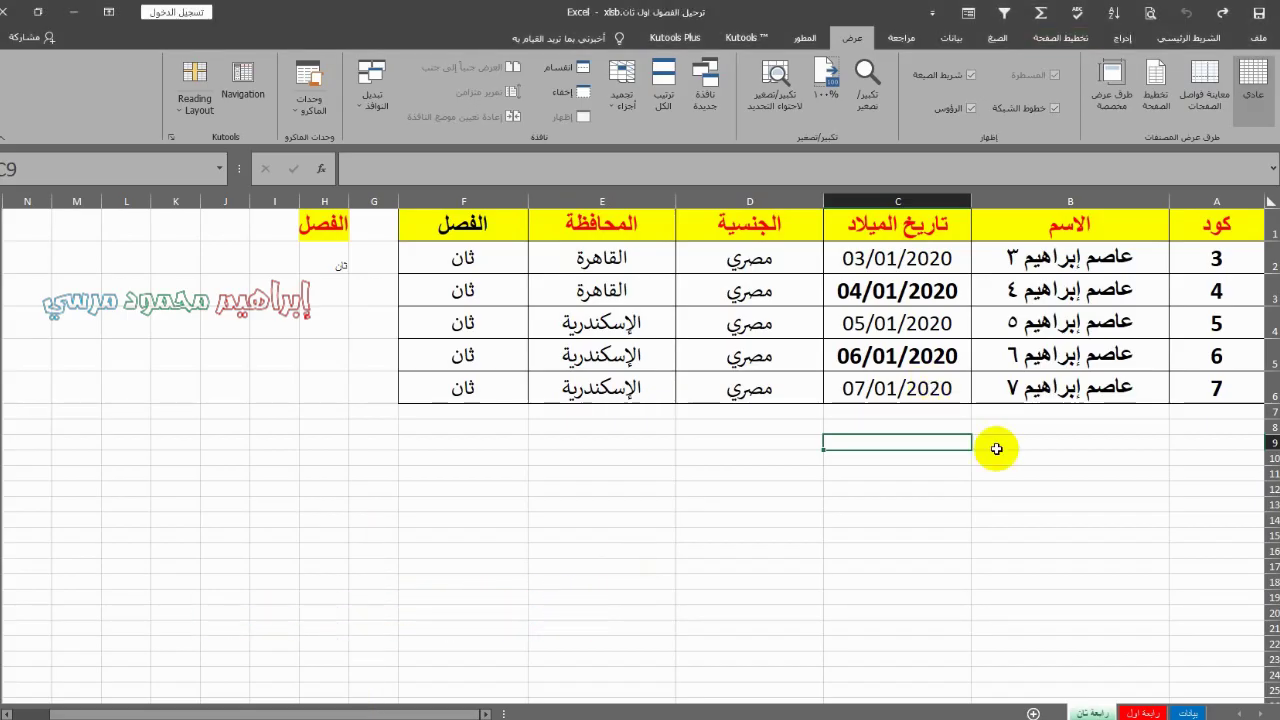
- Compare the last record on رابعة ثان with student 11 in بيانات, and reactivate رابعة ثان to run its transfer macro
left_click(1077, 388)
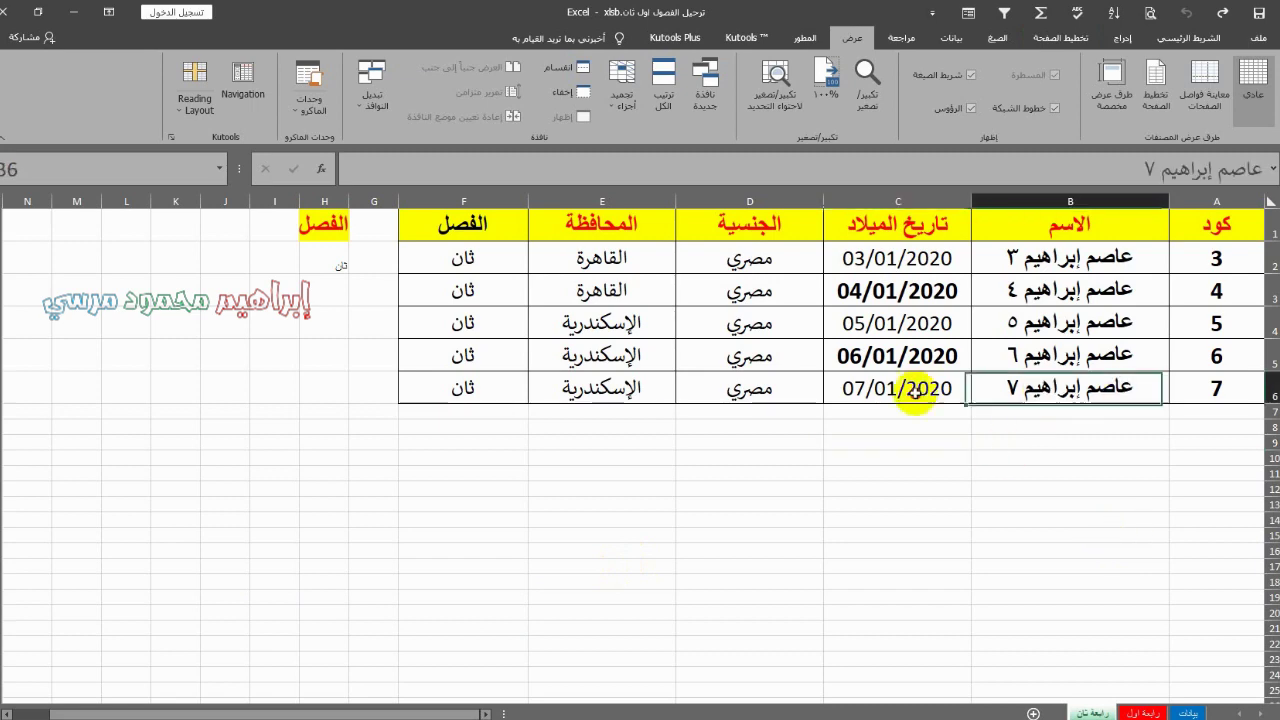
left_click(908, 380, "shift")
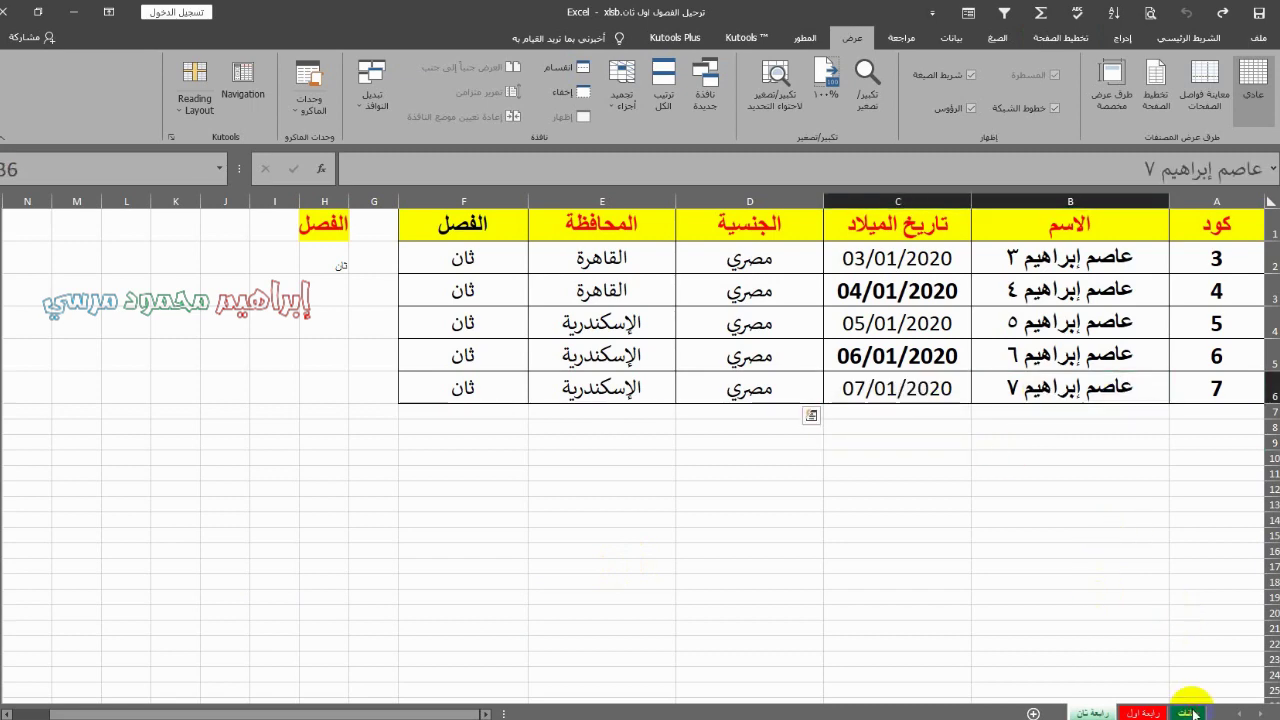
left_click(1190, 712)
left_click_drag(1130, 565, 707, 566)
left_click(1090, 712)
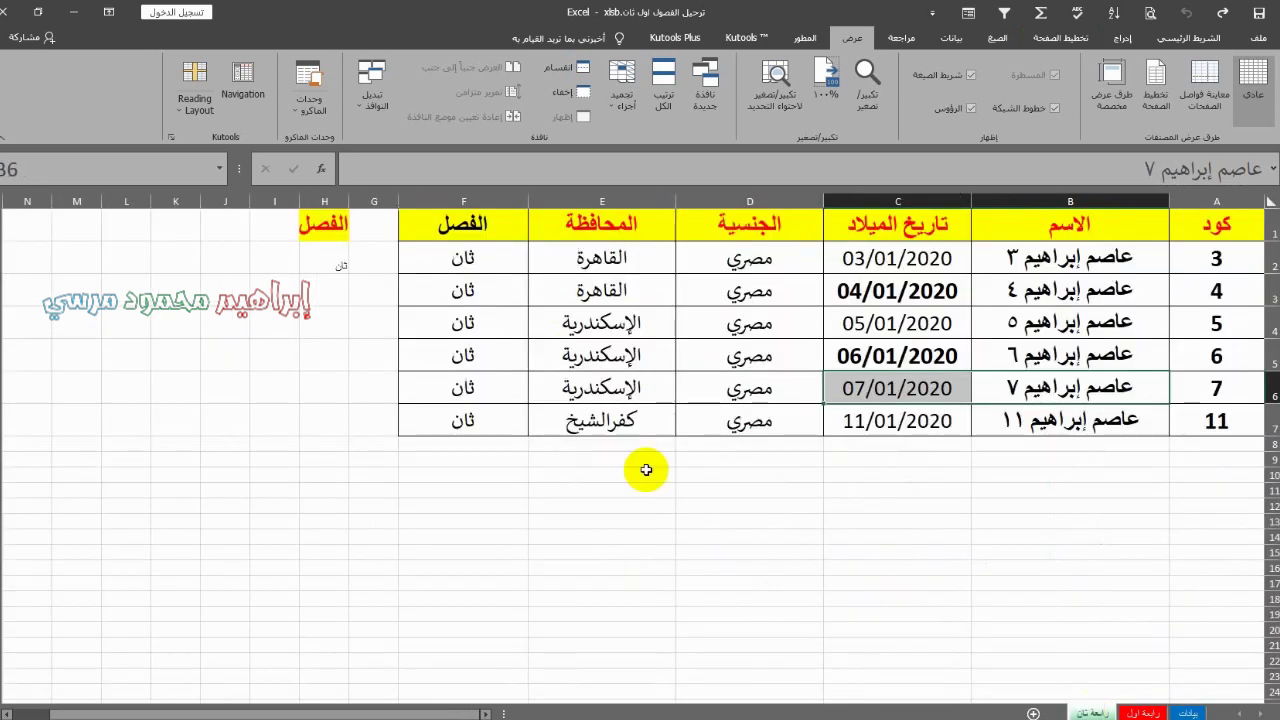
- Check student 11's transferred row and class on رابعة ثان against the first row
left_click_drag(1010, 419, 463, 420)
left_click_drag(1072, 258, 463, 256)
left_click(1030, 420)
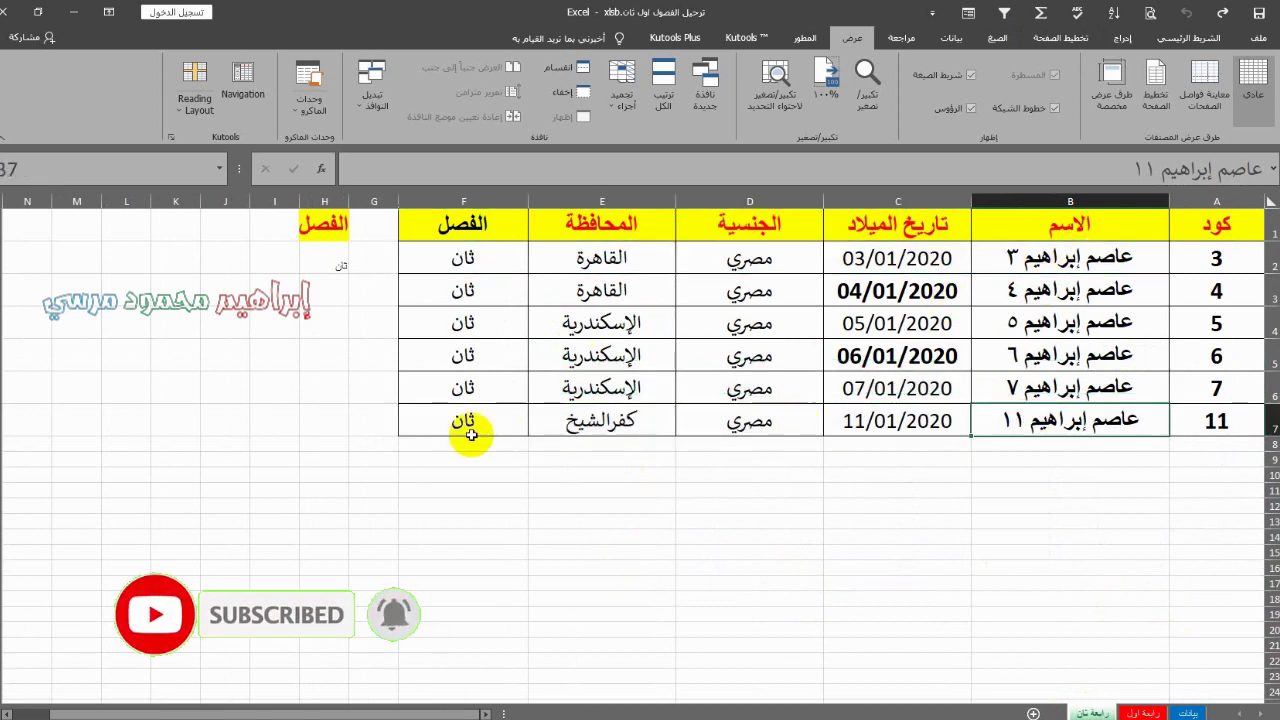
left_click(466, 420)
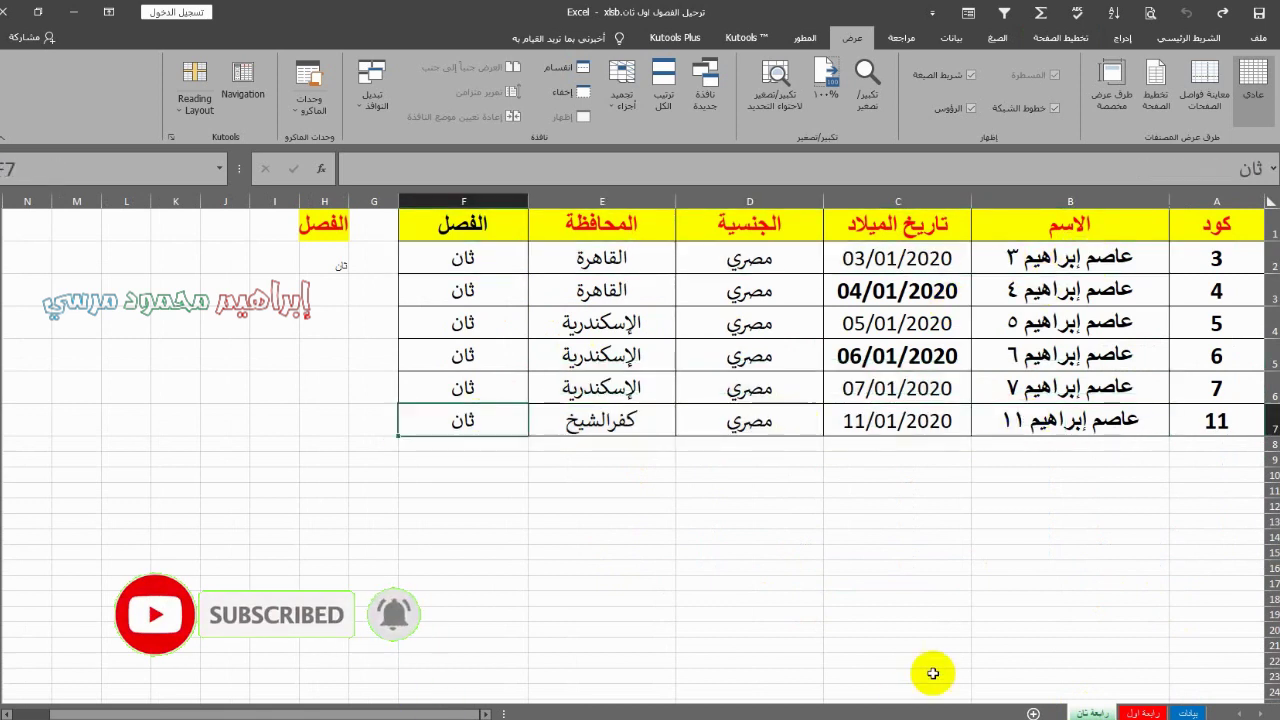
- Change student 11's class in F14 of بيانات to اول
left_click(1185, 713)
left_click(707, 563)
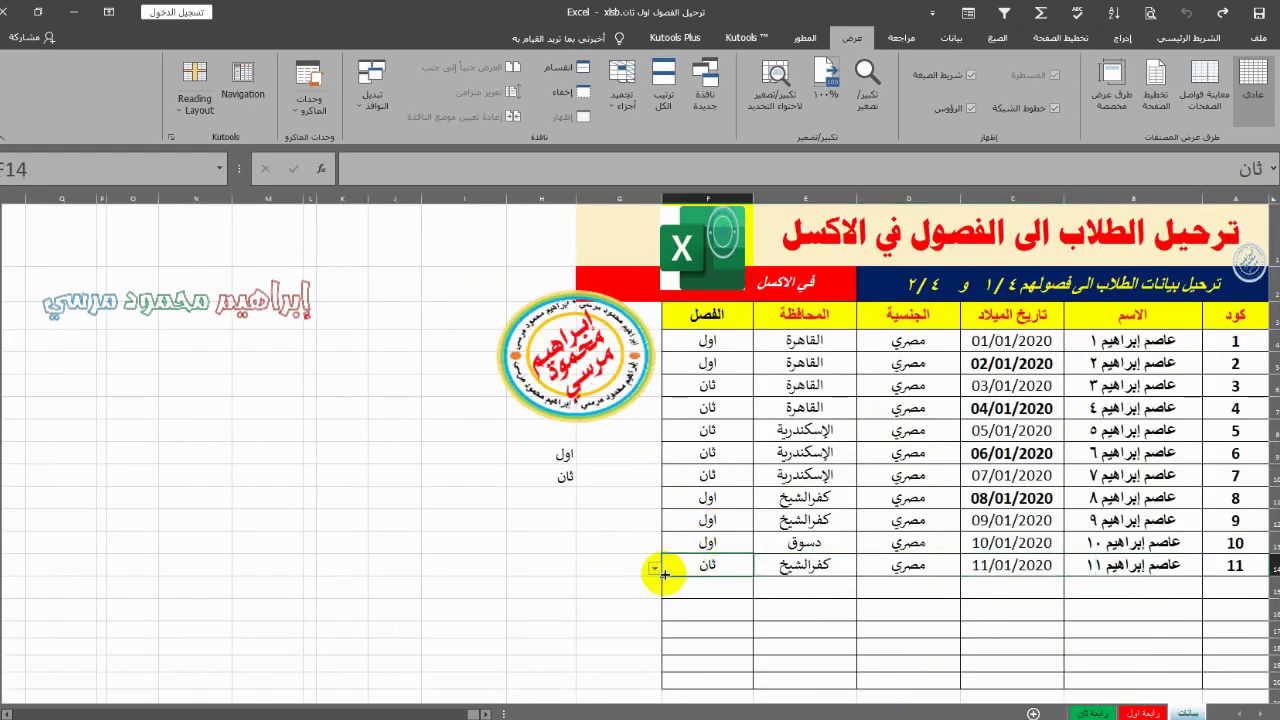
left_click(654, 568)
left_click(680, 585)
left_click(680, 585)
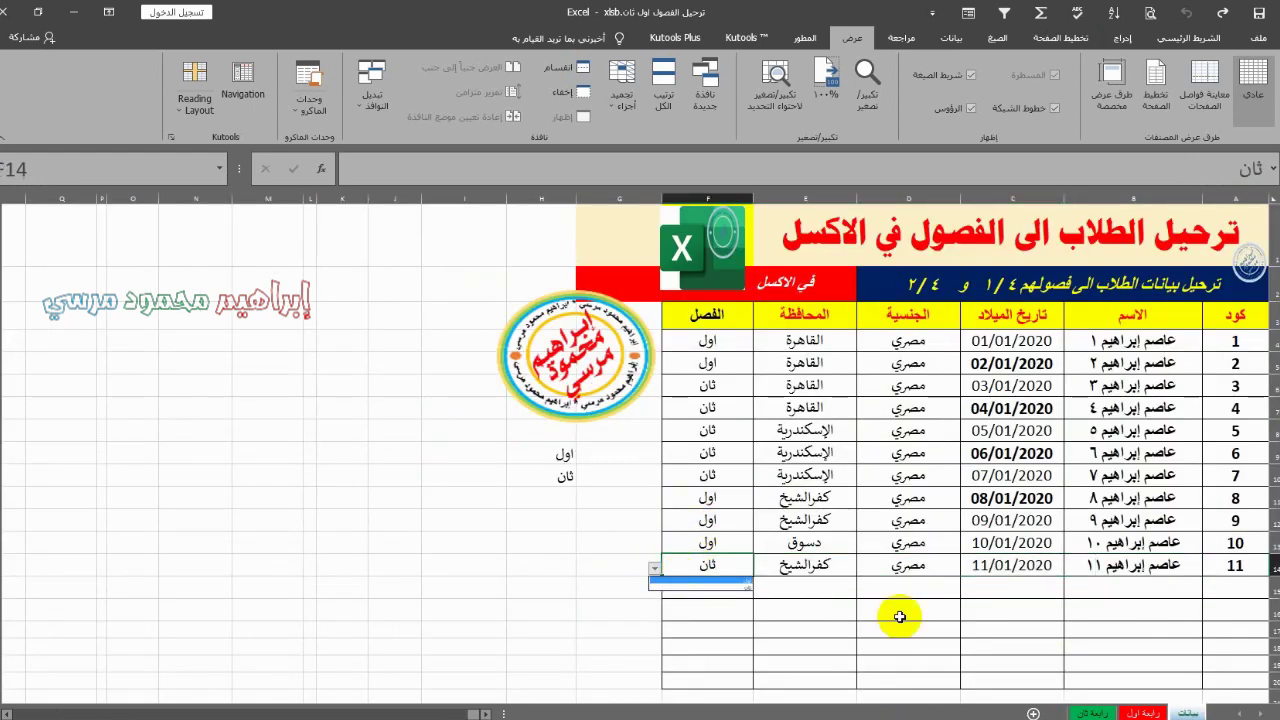
left_click(900, 617)
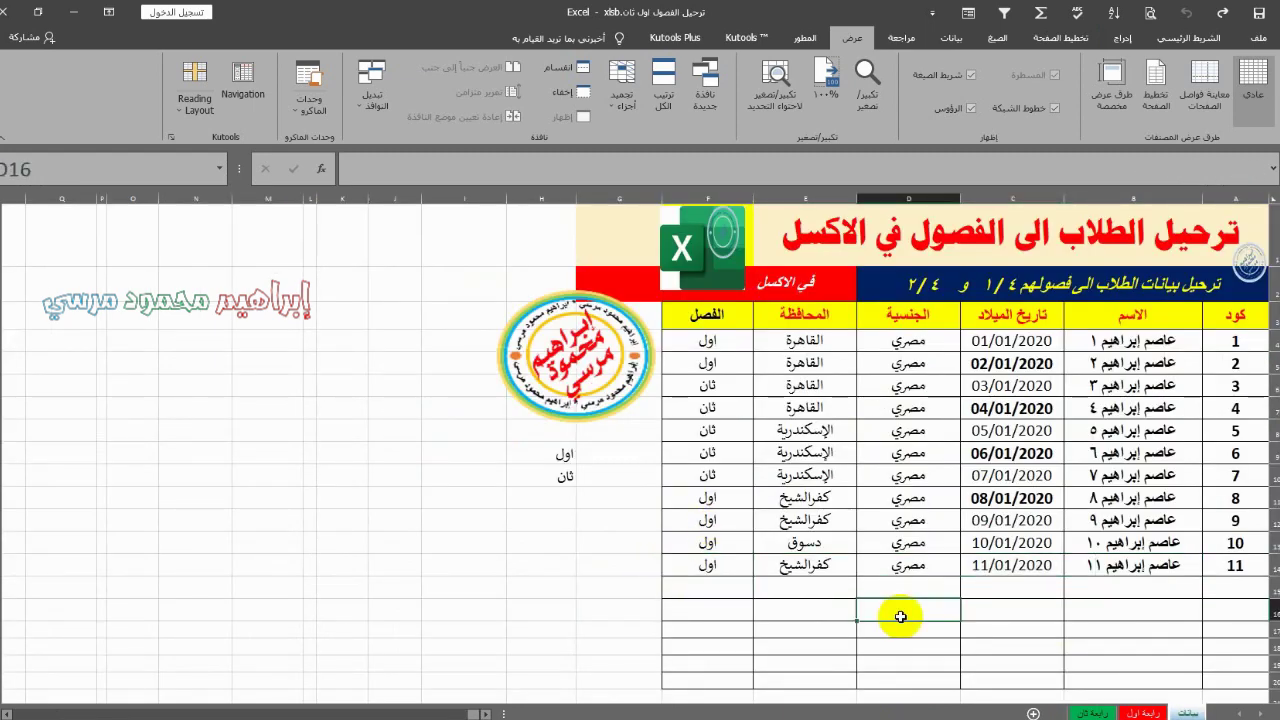
- Check رابعة ثان and رابعة اول for student 11, and return to بيانات
left_click(1100, 712)
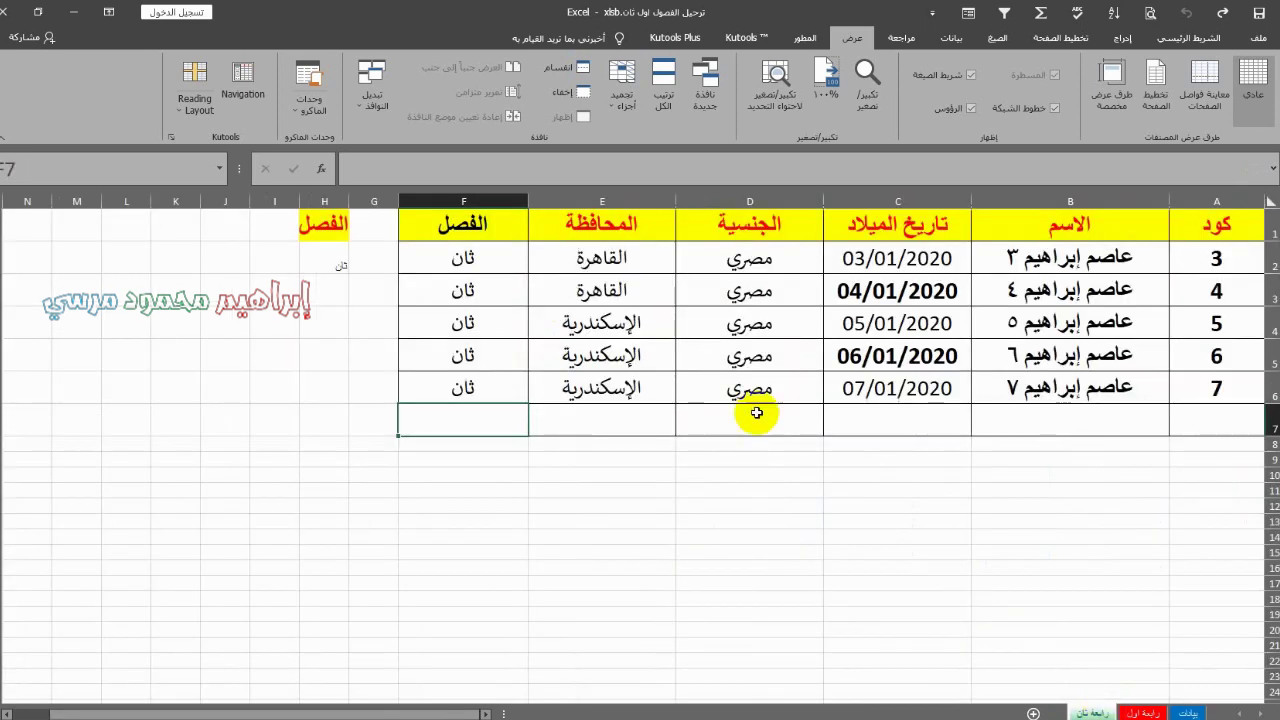
left_click(1143, 712)
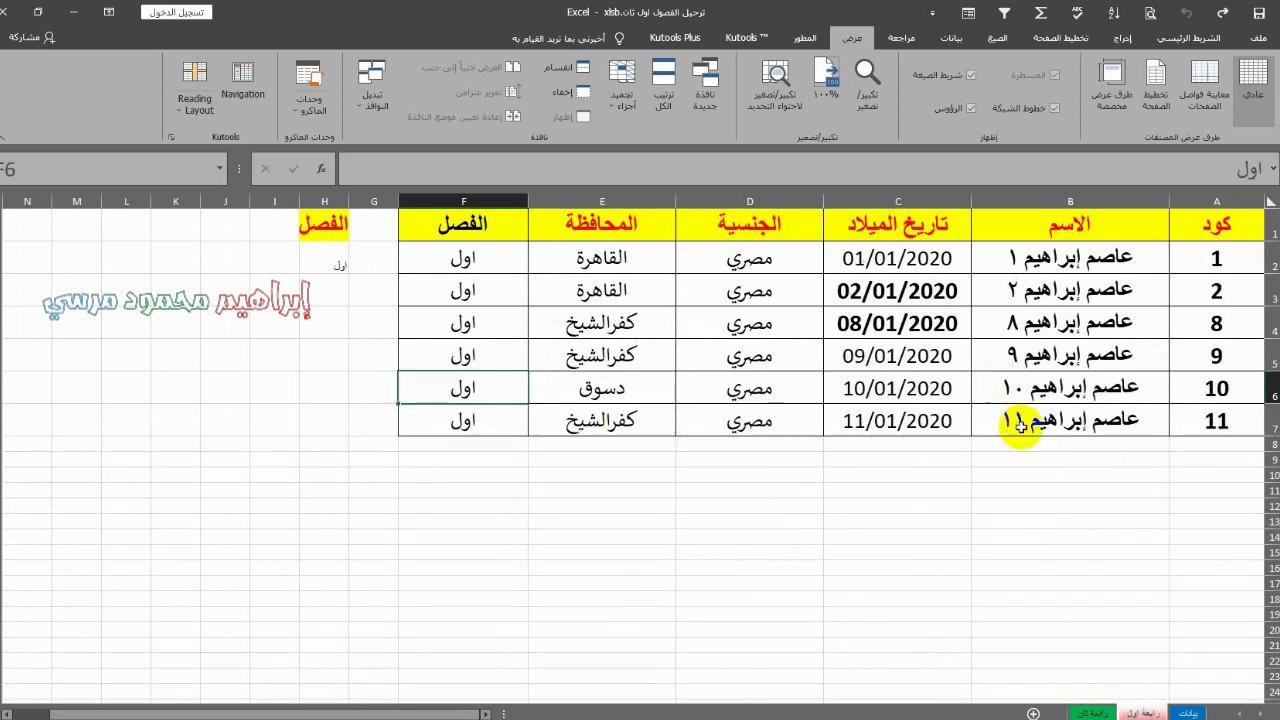
left_click(1187, 712)
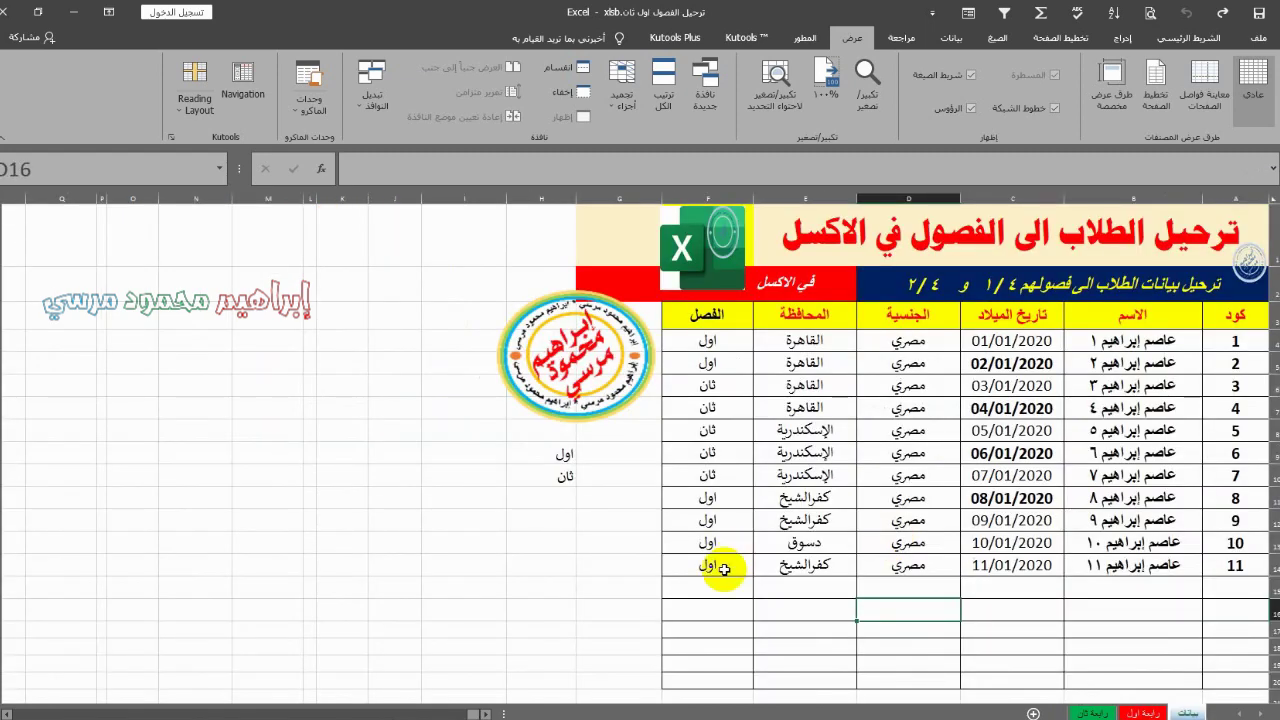
- Fill the الفصل cells of all eleven students, F4:F14 in بيانات, with اول
left_click_drag(731, 573, 731, 340)
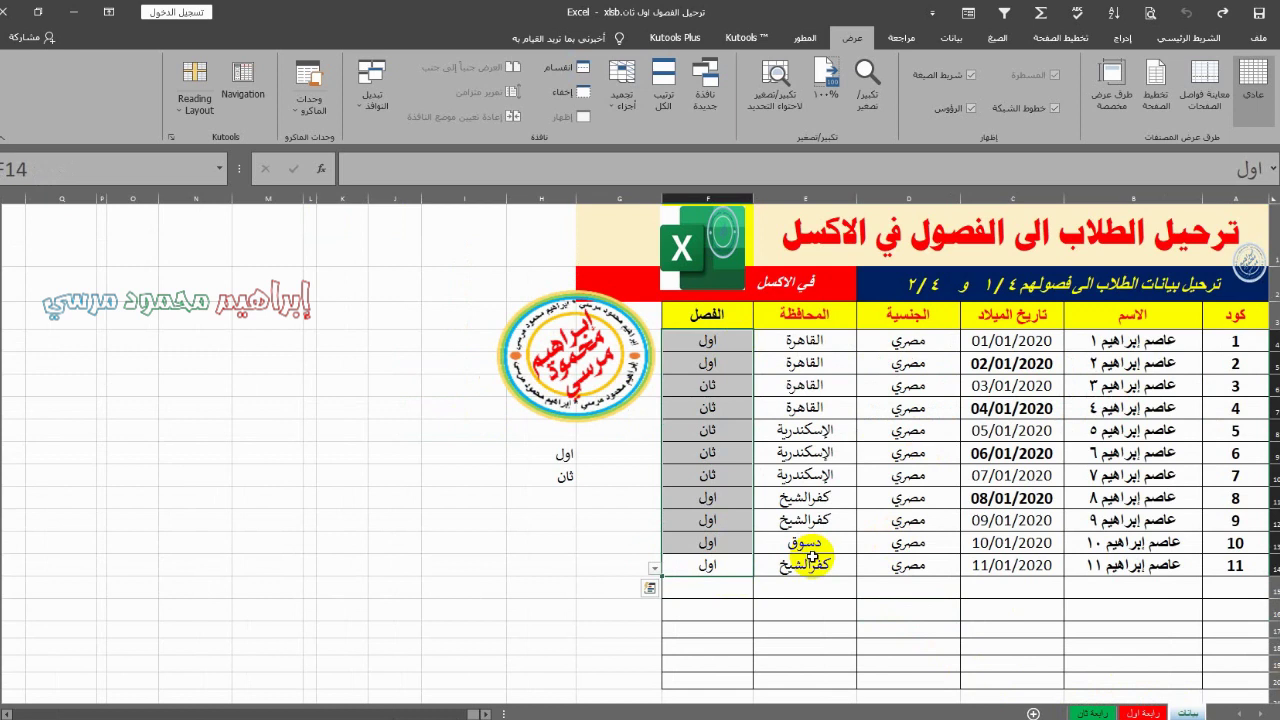
type("h,g")
key("BackSpace")
key("BackSpace")
key("BackSpace")
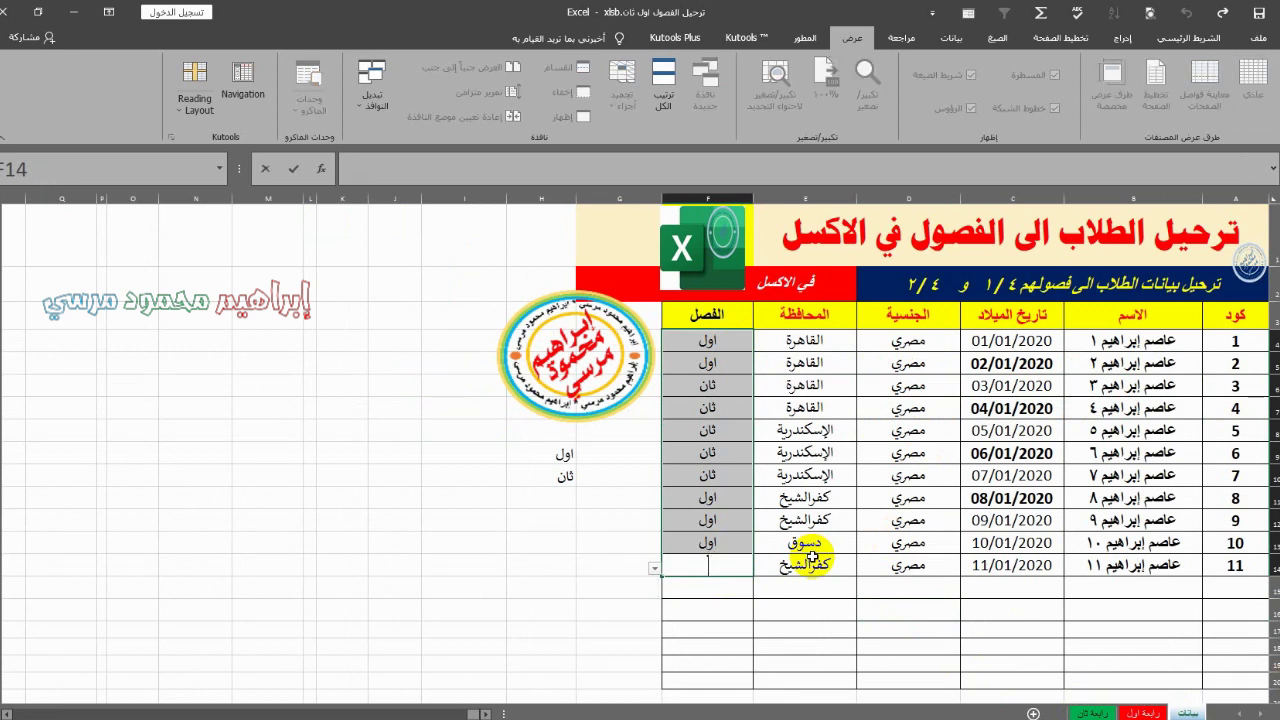
type("اوا")
key("ctrl+Return")
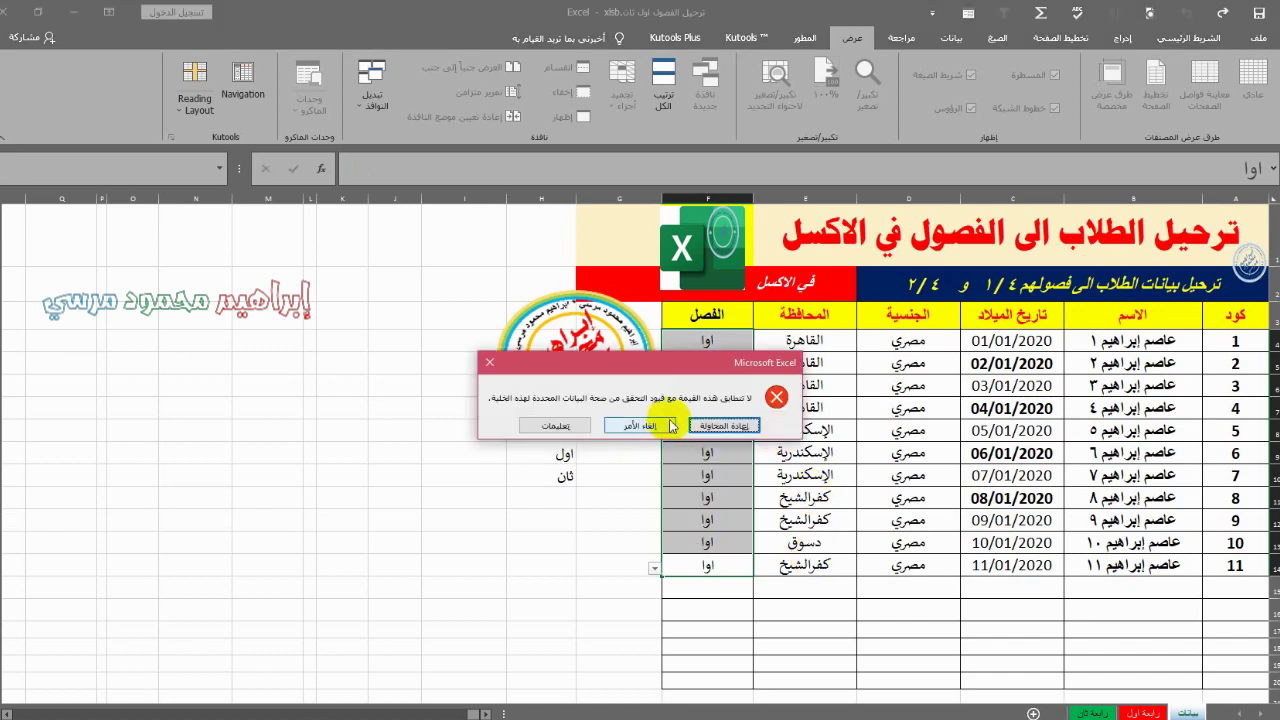
left_click(700, 428)
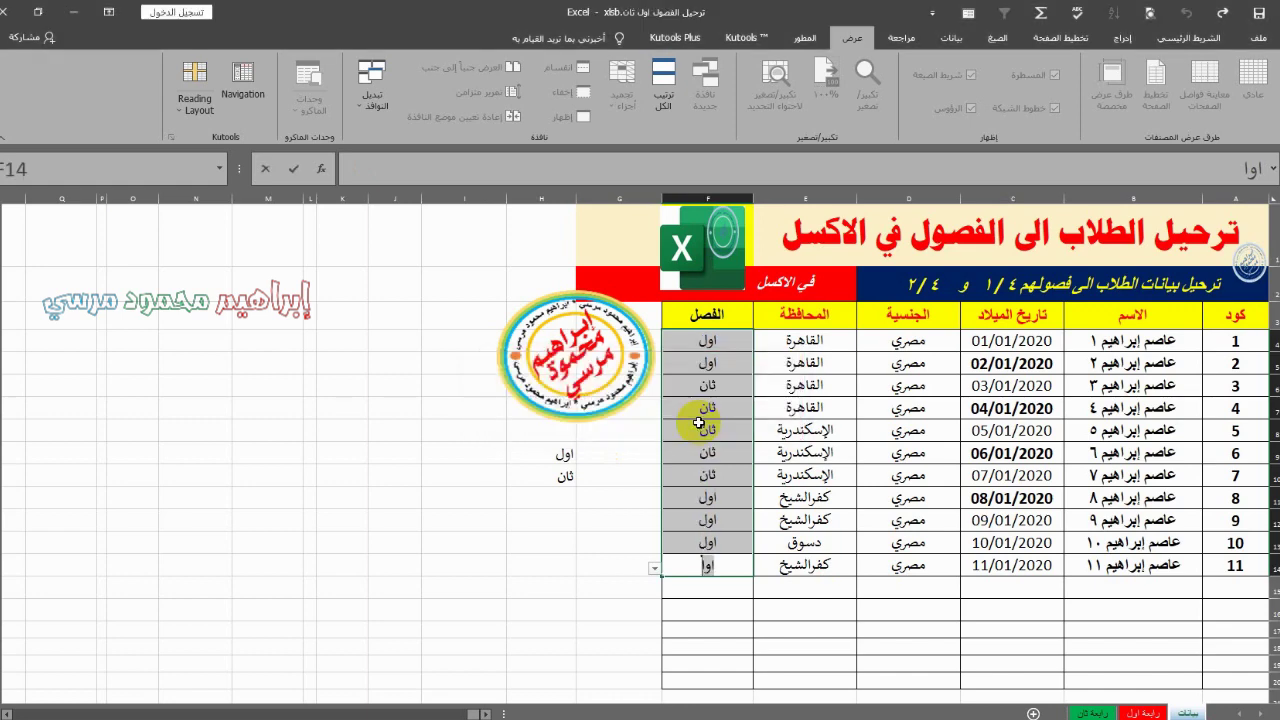
key("BackSpace")
type("ل")
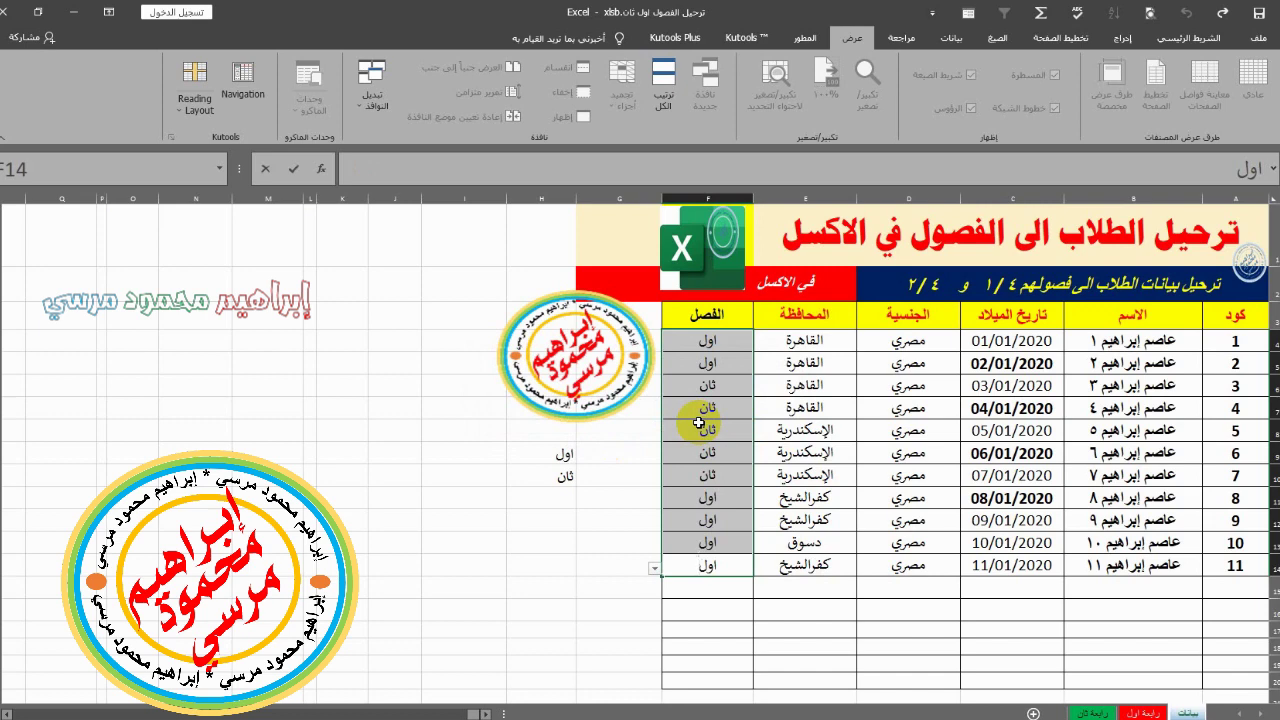
key("ctrl+Return")
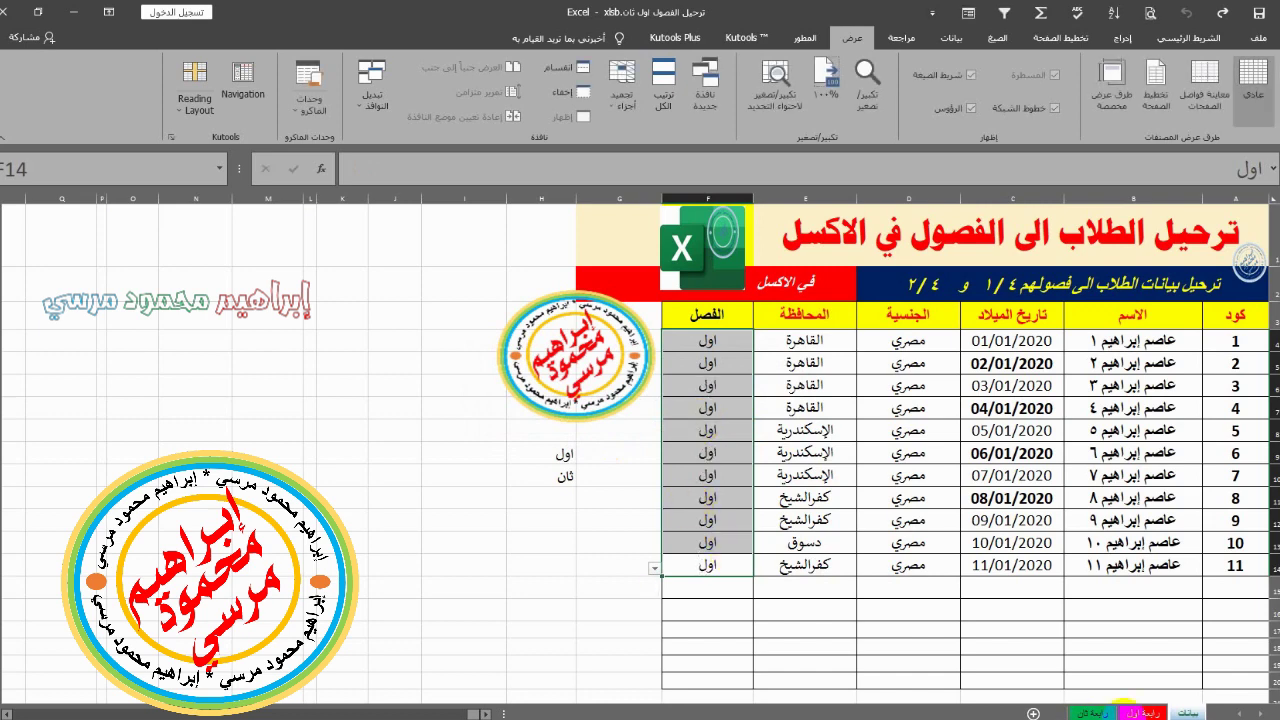
- Review the student lists on رابعة اول and رابعة ثان with all classes set to اول, and return to بيانات
left_click(1135, 712)
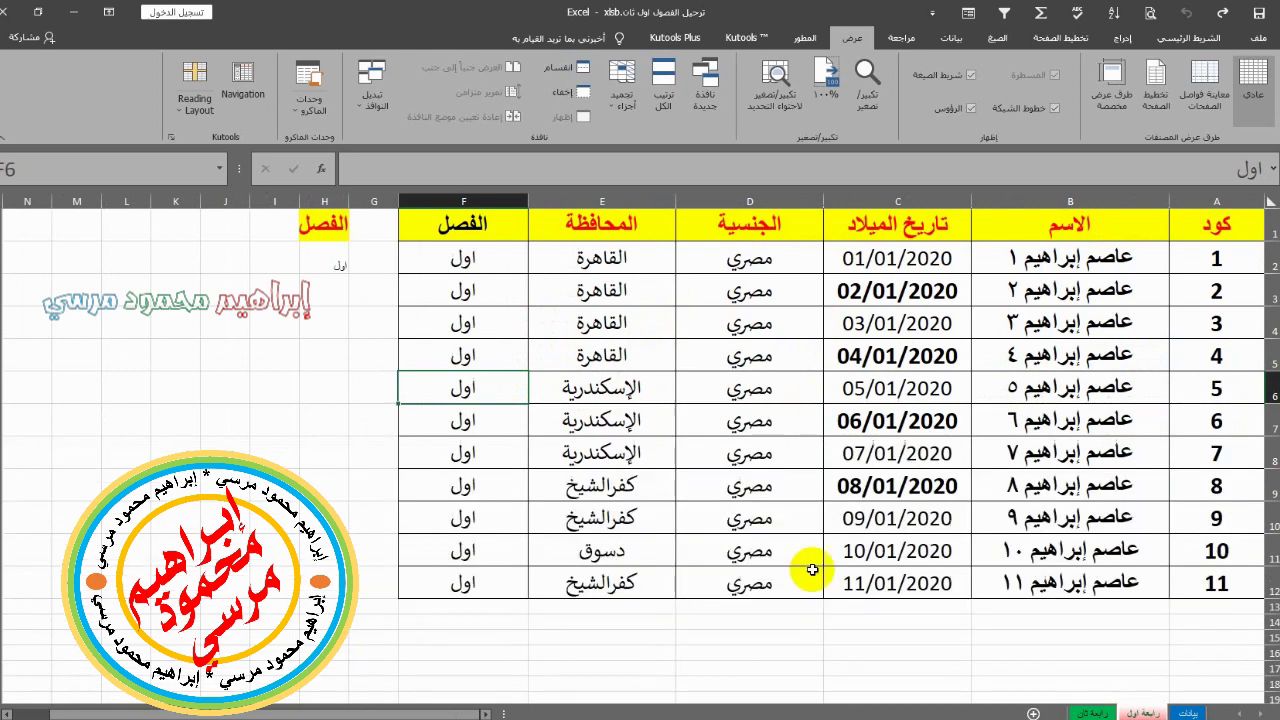
left_click(1100, 712)
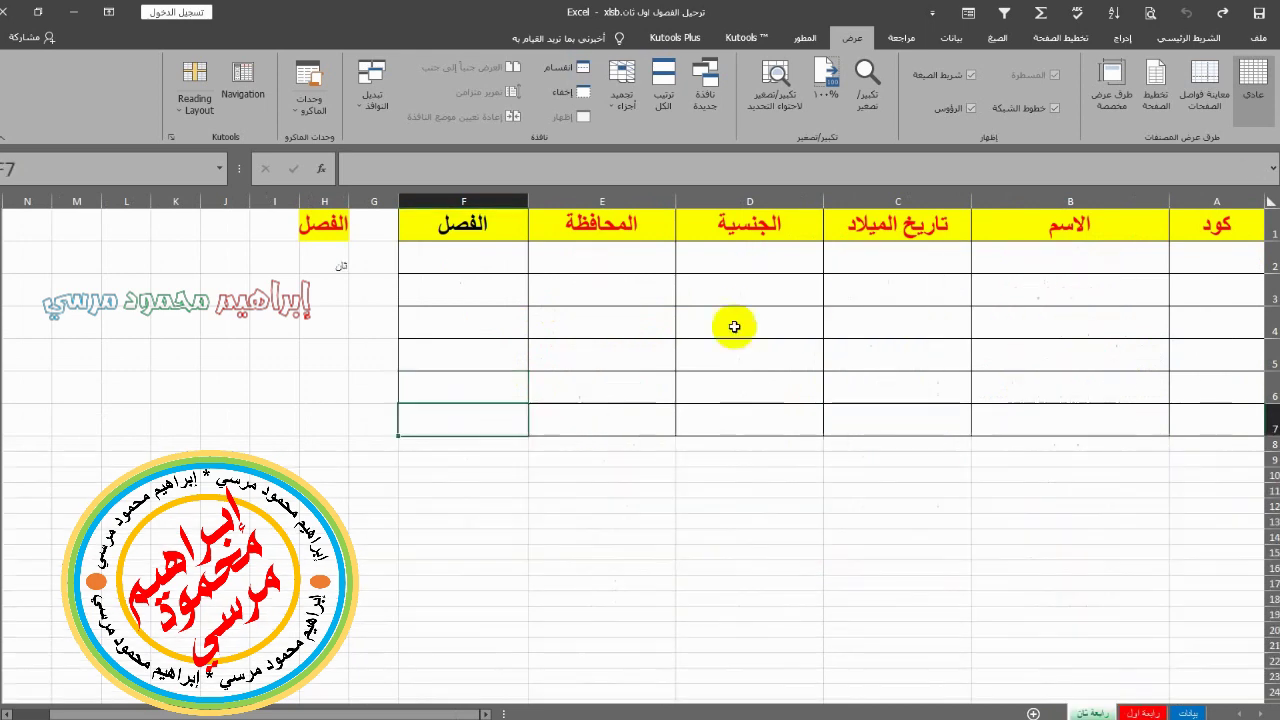
left_click(1188, 712)
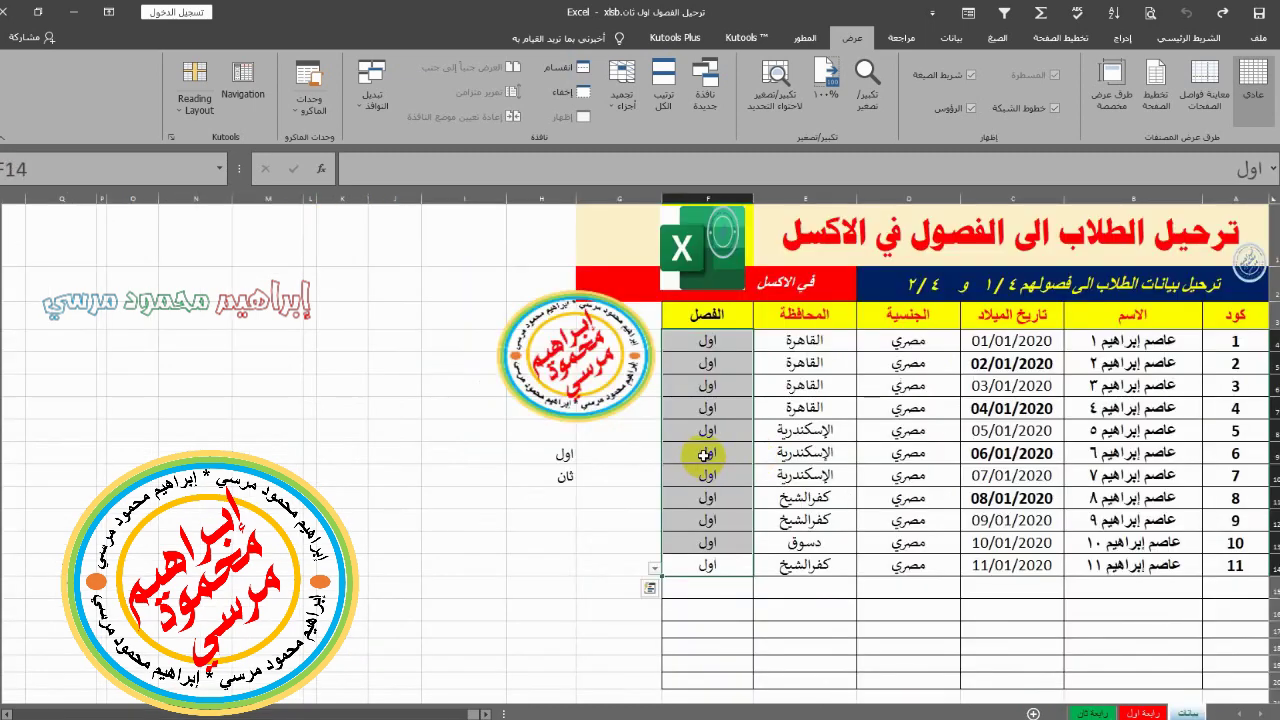
- Set the class of students 6 to 11, cells F9:F14 in بيانات, to ثان
left_click_drag(705, 455, 714, 566)
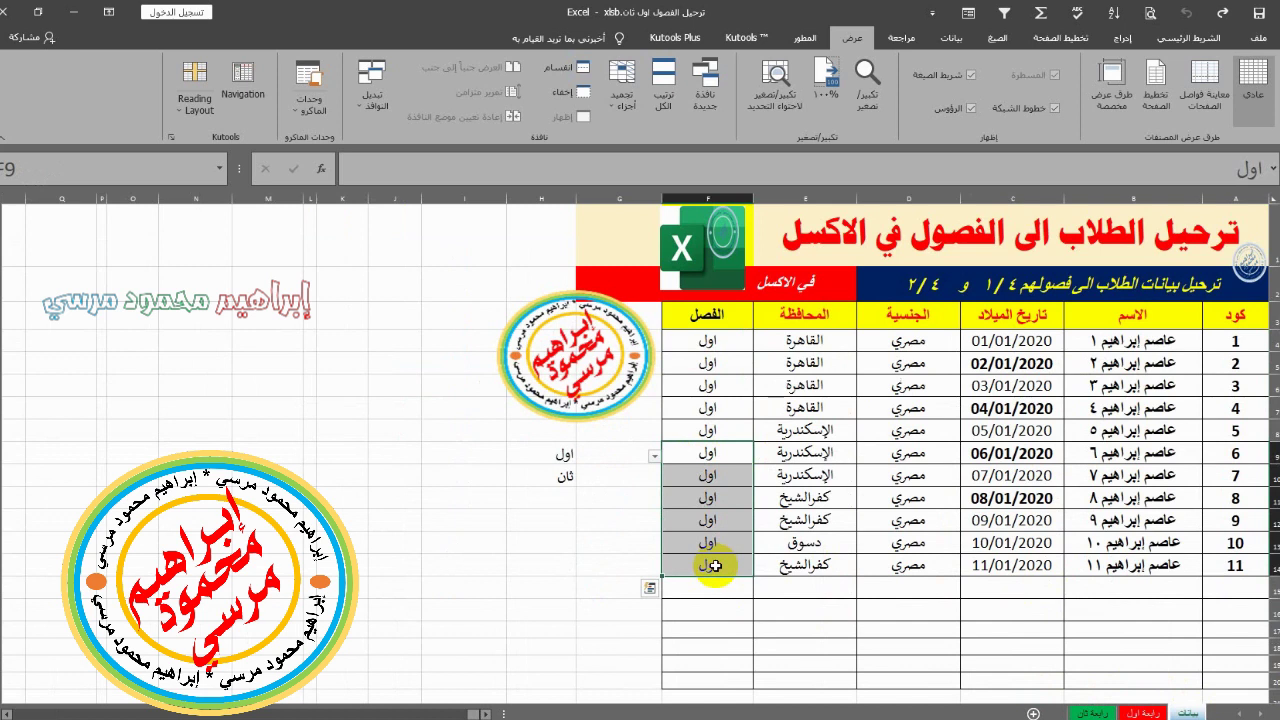
type("ثان")
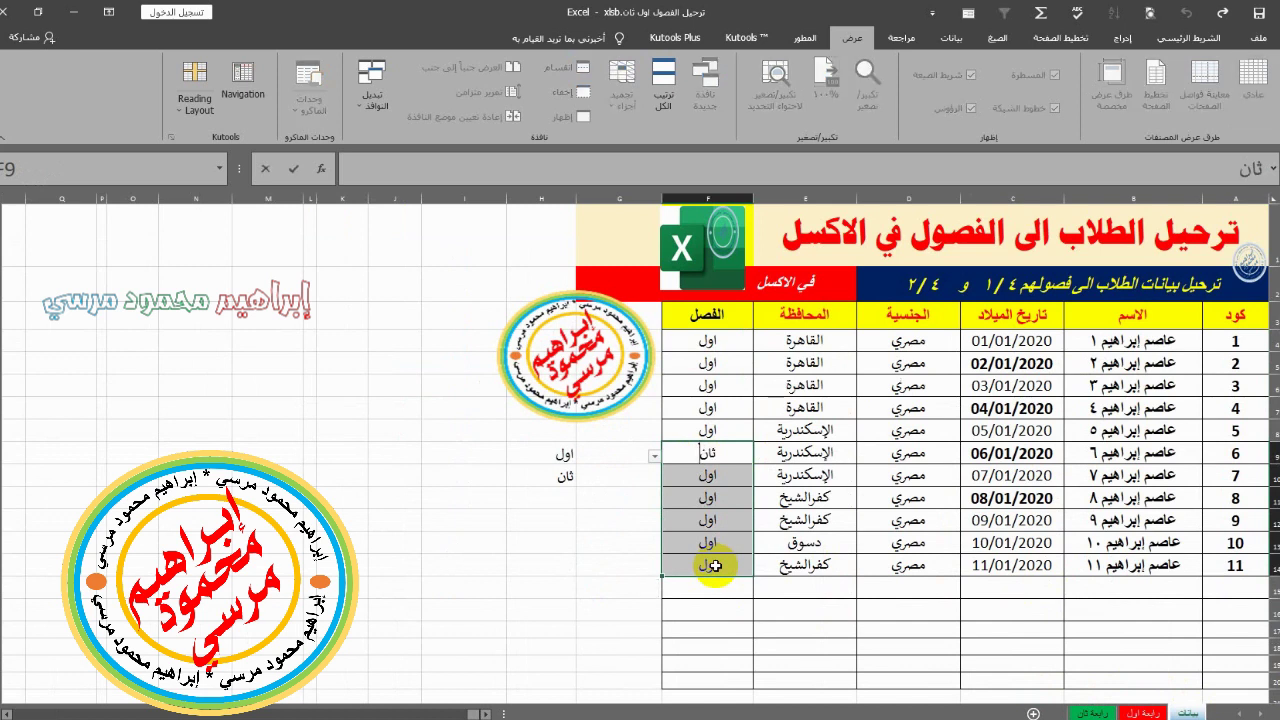
key("ctrl+Return")
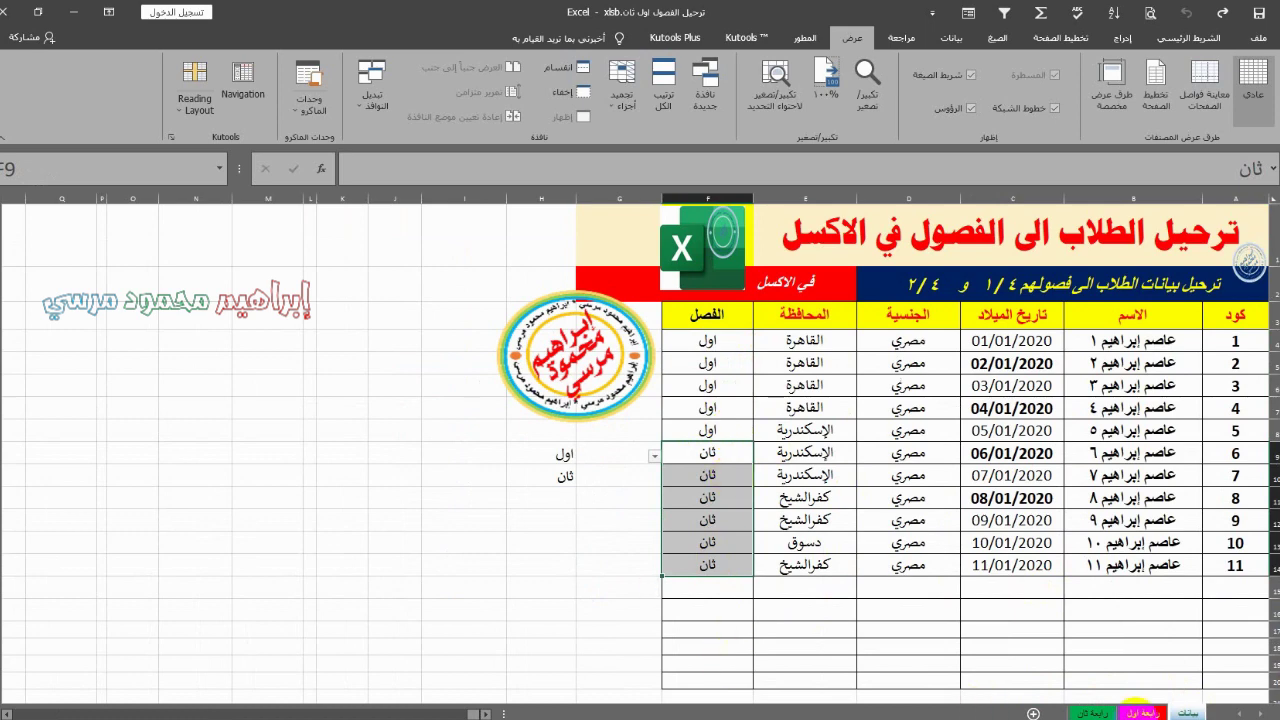
- Activate رابعة اول and رابعة ثان to refresh and check the split class lists, and return to بيانات
left_click(1142, 713)
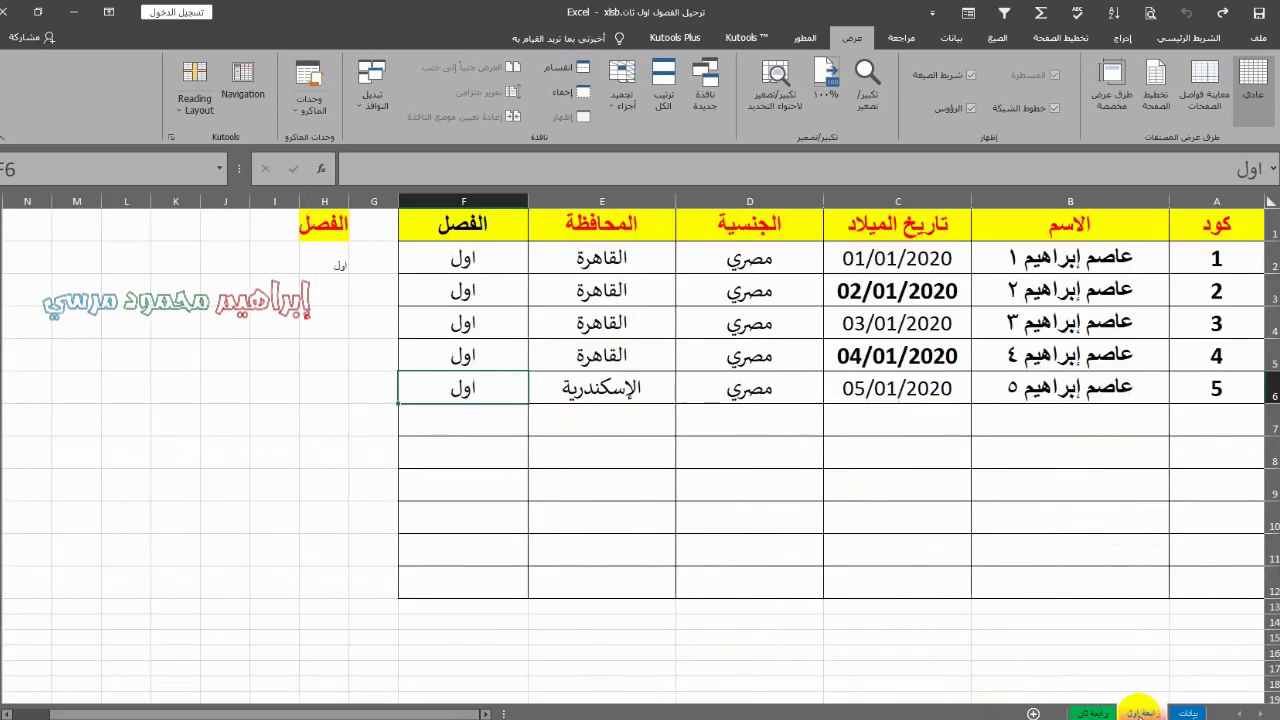
left_click(1088, 713)
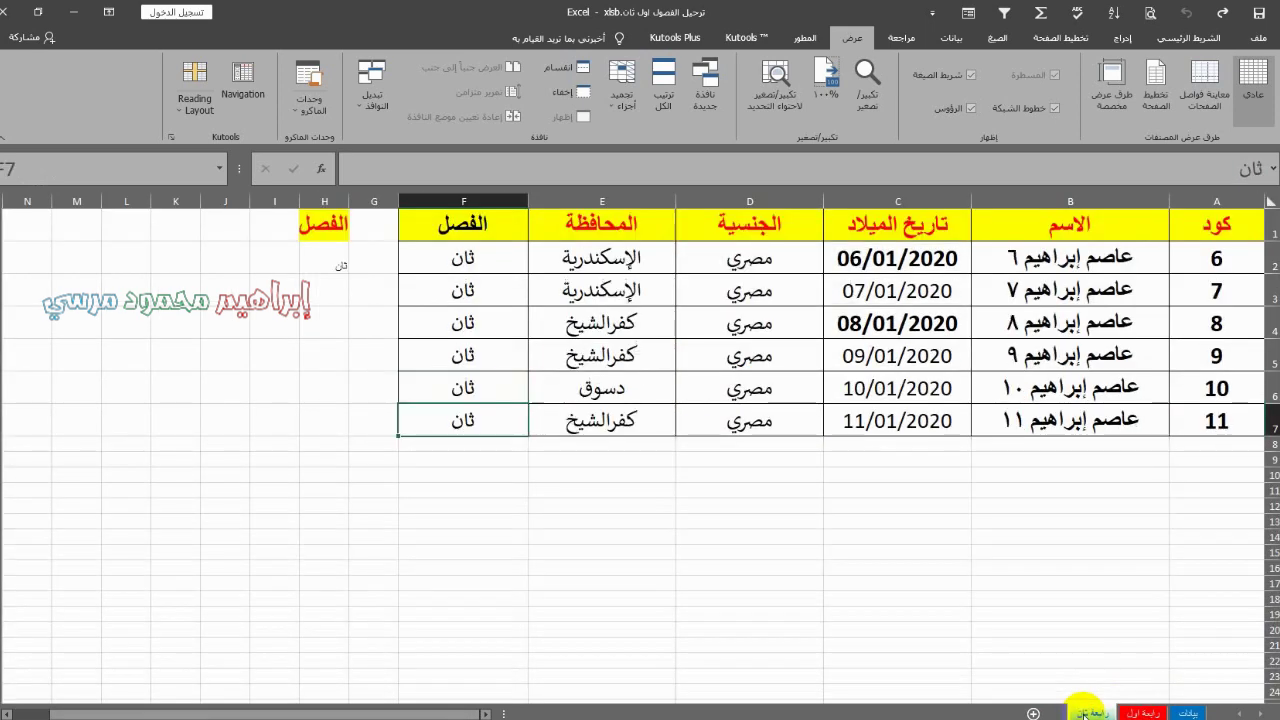
left_click(778, 564)
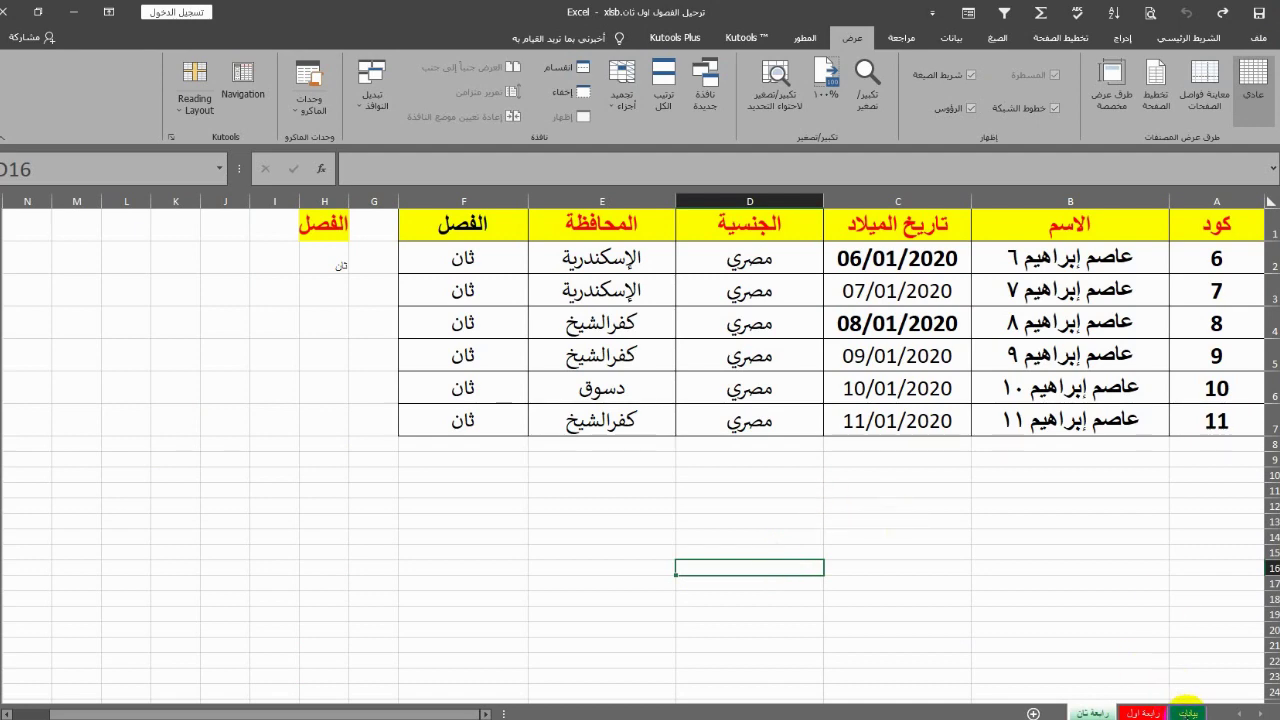
left_click(1187, 712)
left_click(833, 640)
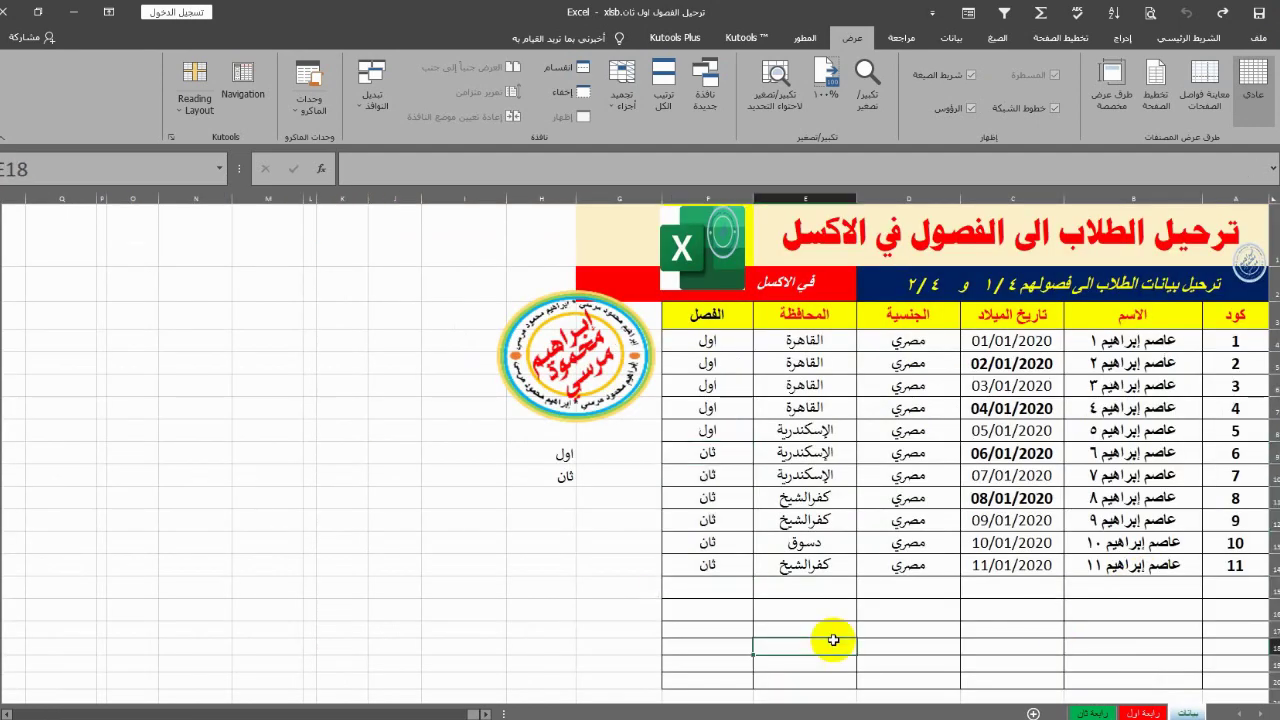